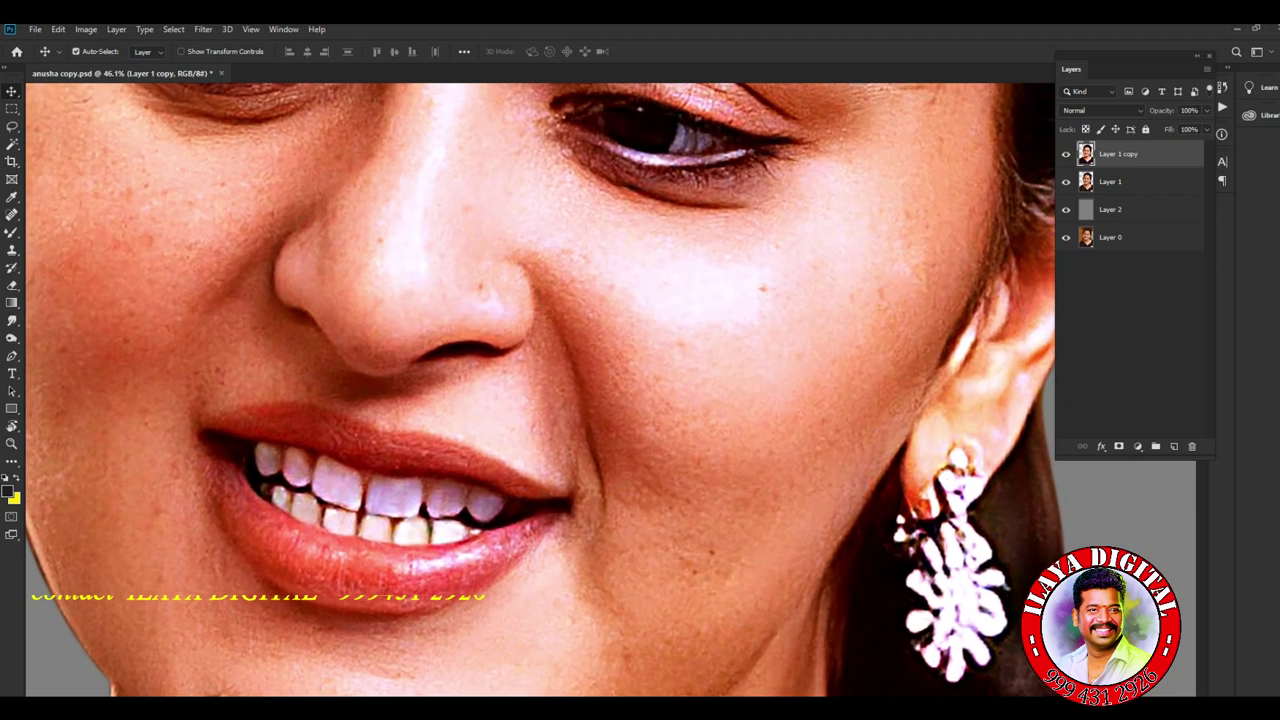
- Hide Layer 1 copy, Layer 1 and grey Layer 2 in turn, then show them again
click(1065, 154)
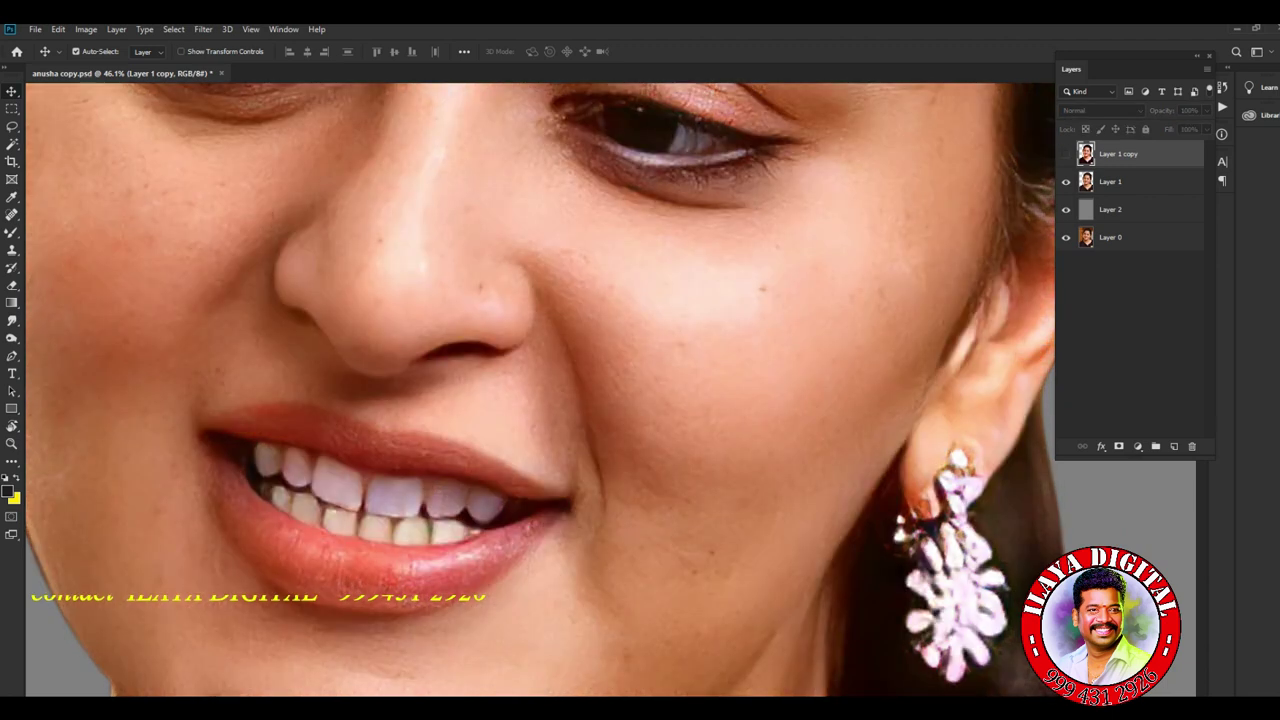
click(1065, 181)
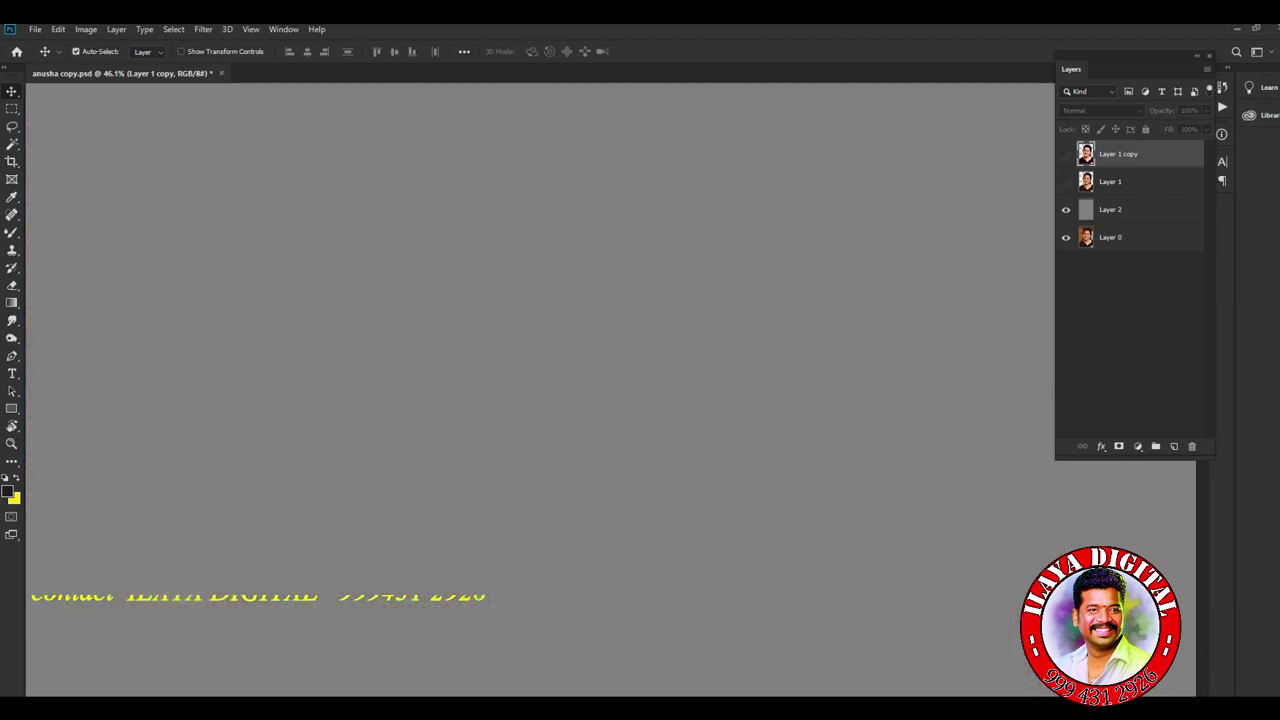
click(1065, 209)
click(1065, 209)
click(1065, 181)
click(1065, 154)
- Compare Layer 1 copy before and after, then pan the view to the eyes and brows
click(1065, 154)
click(1065, 154)
click(1065, 154)
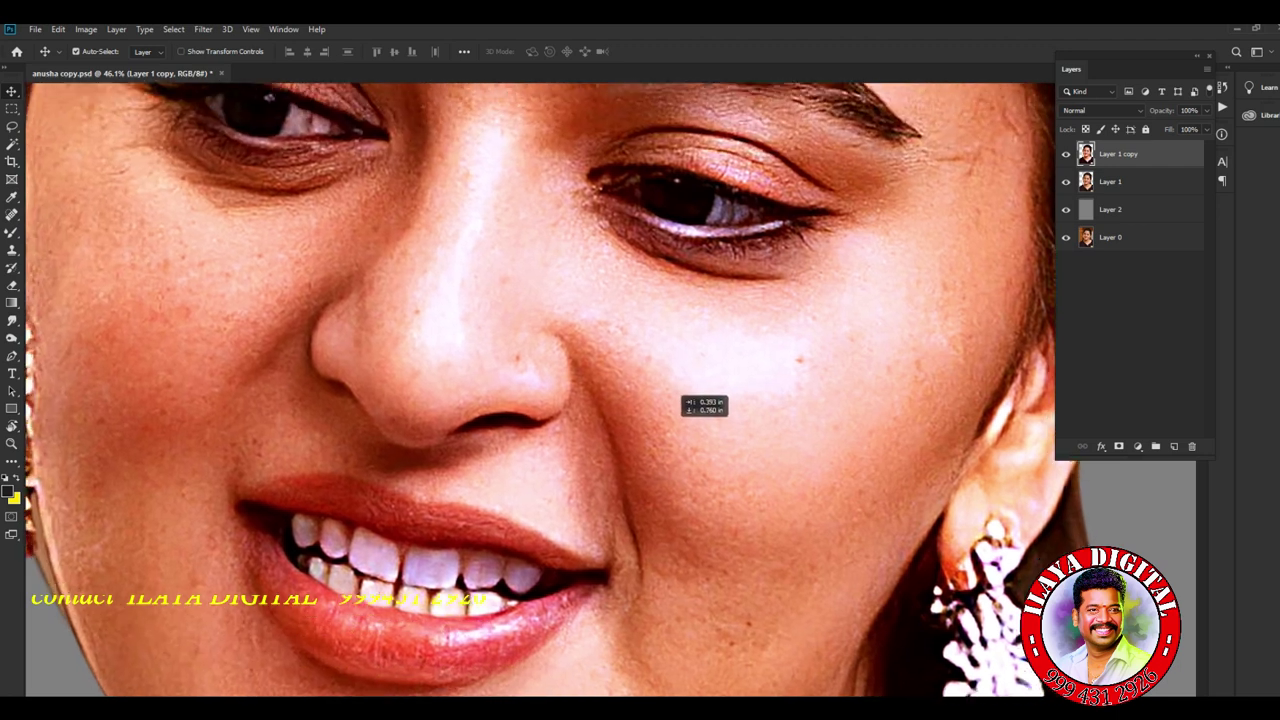
drag(686, 403, 714, 423)
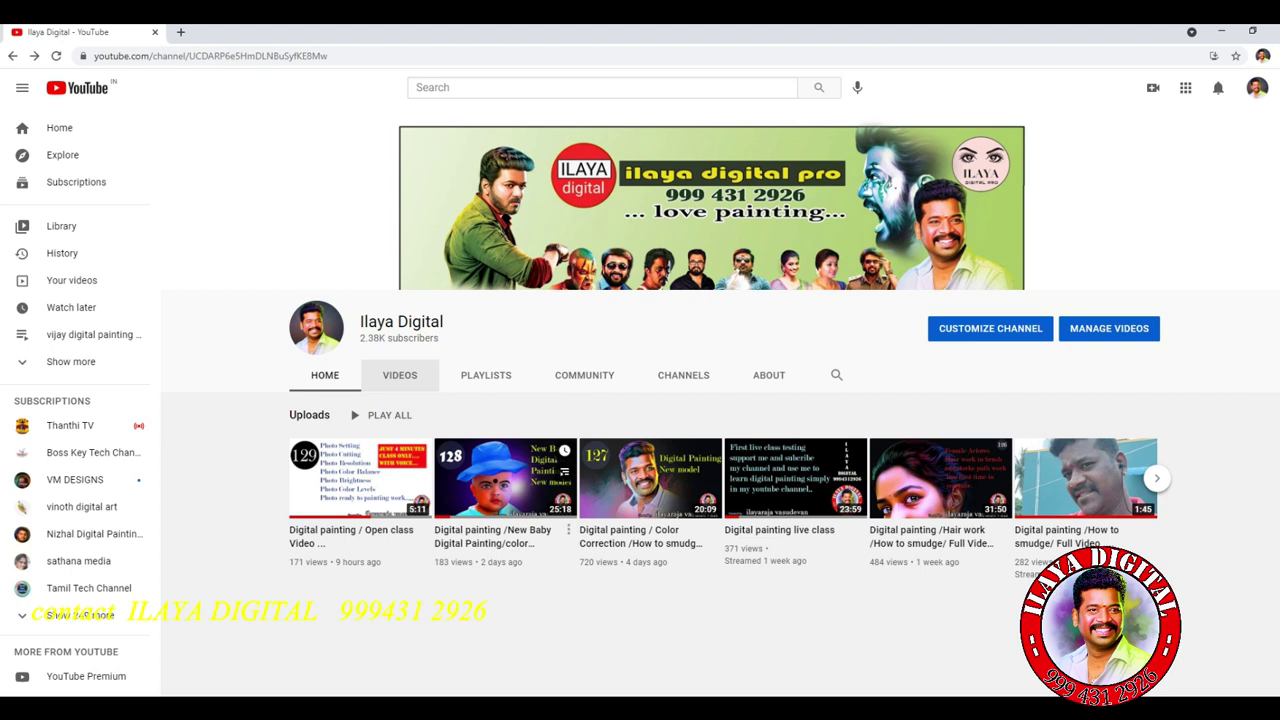
- Open the channel's Videos tab and scroll down through the painting tutorials
click(399, 375)
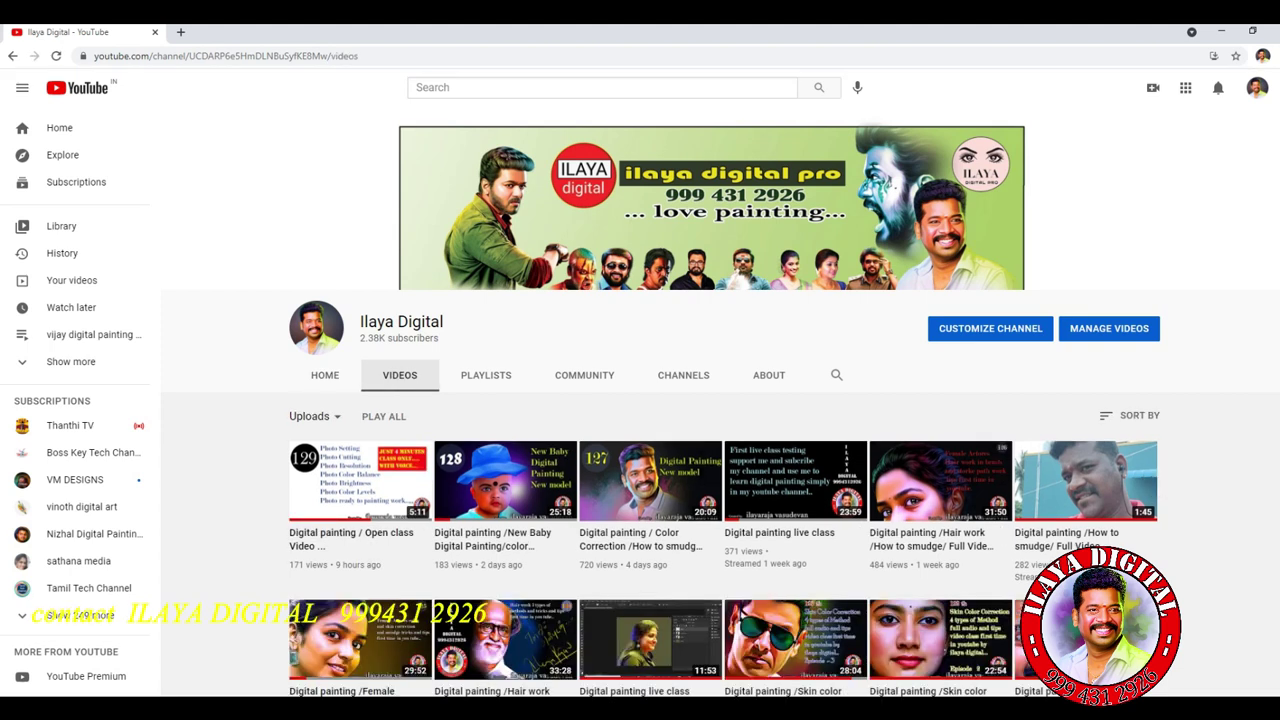
scroll(720, 400, down, 3)
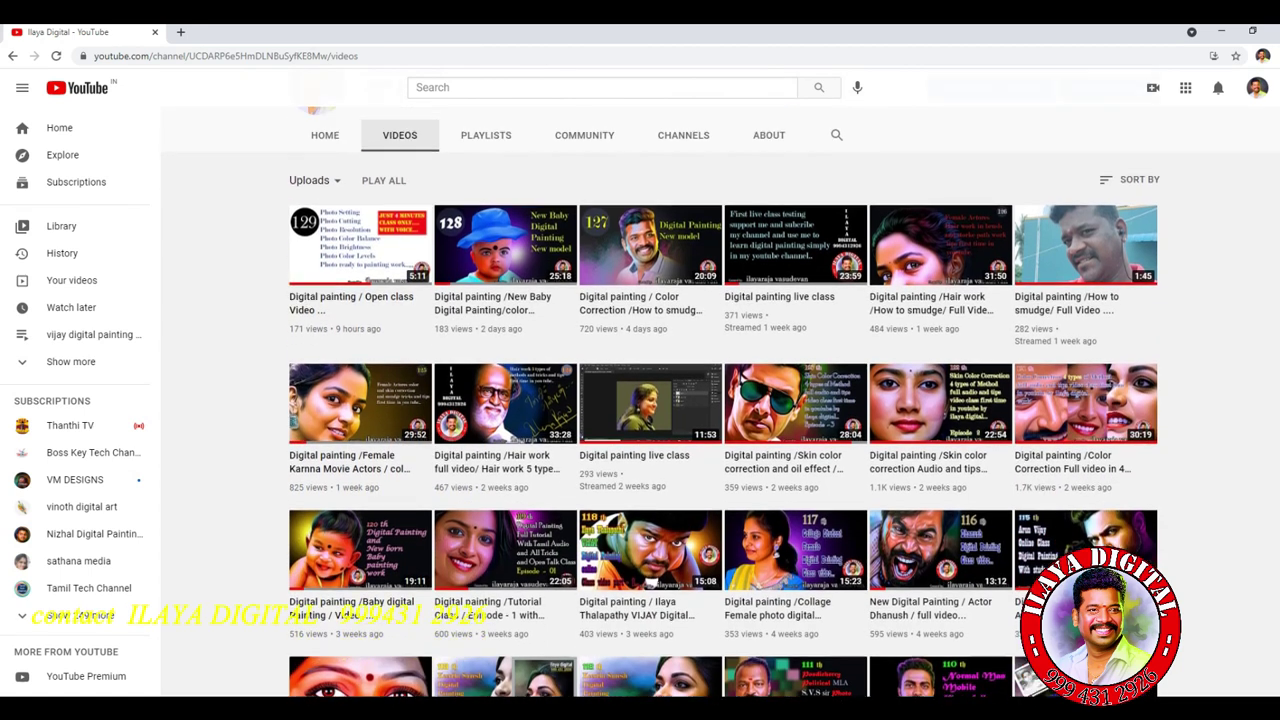
scroll(940, 300, up, 2)
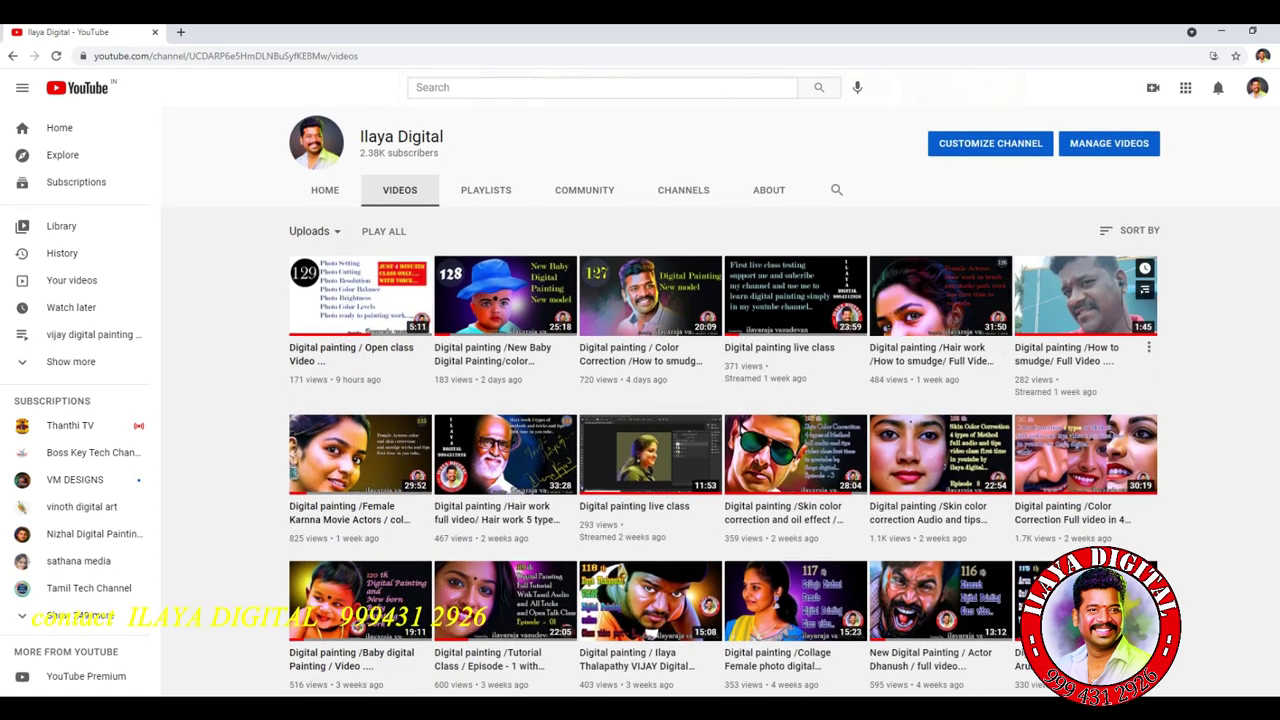
scroll(723, 418, down, 3)
scroll(795, 360, up, 2)
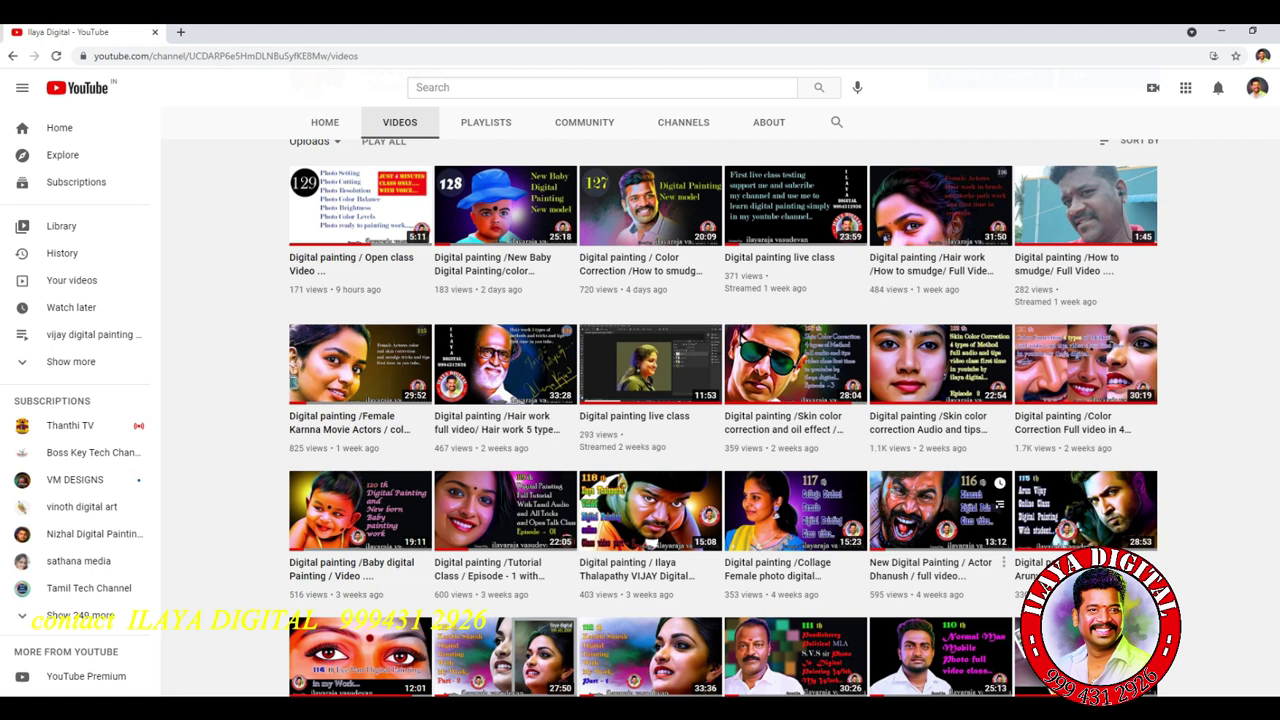
scroll(505, 425, down, 3)
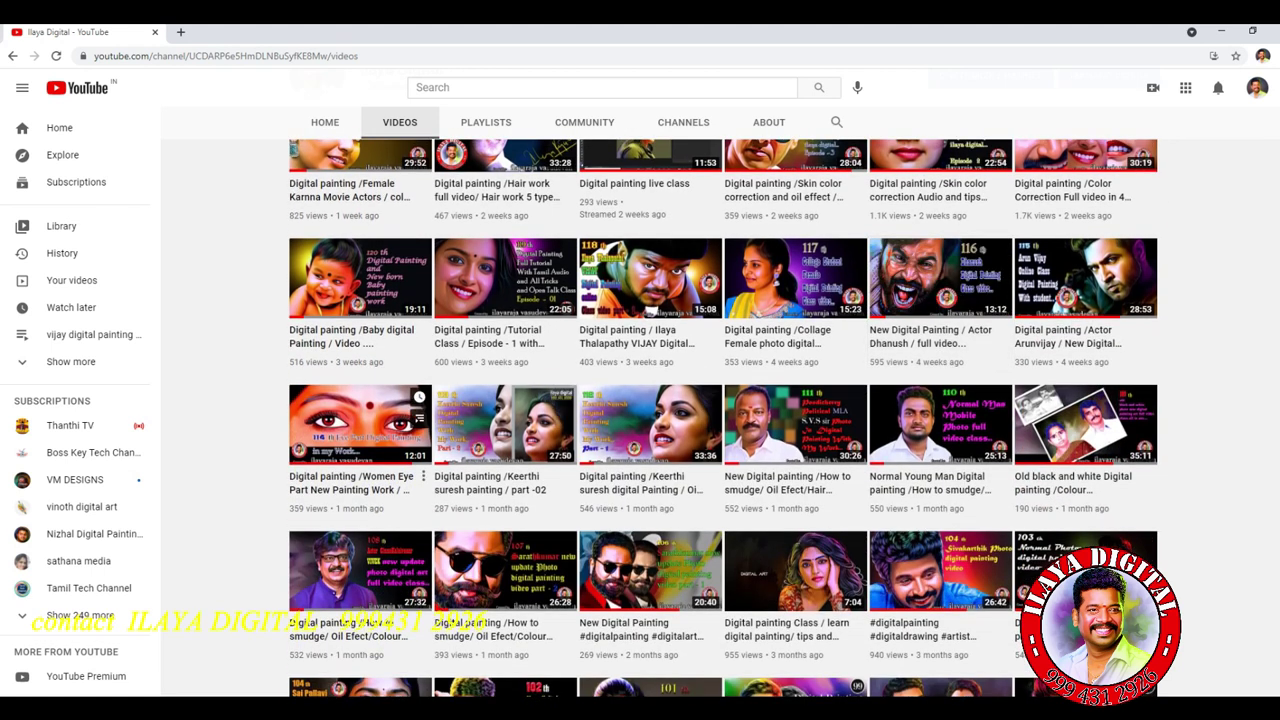
scroll(830, 560, down, 3)
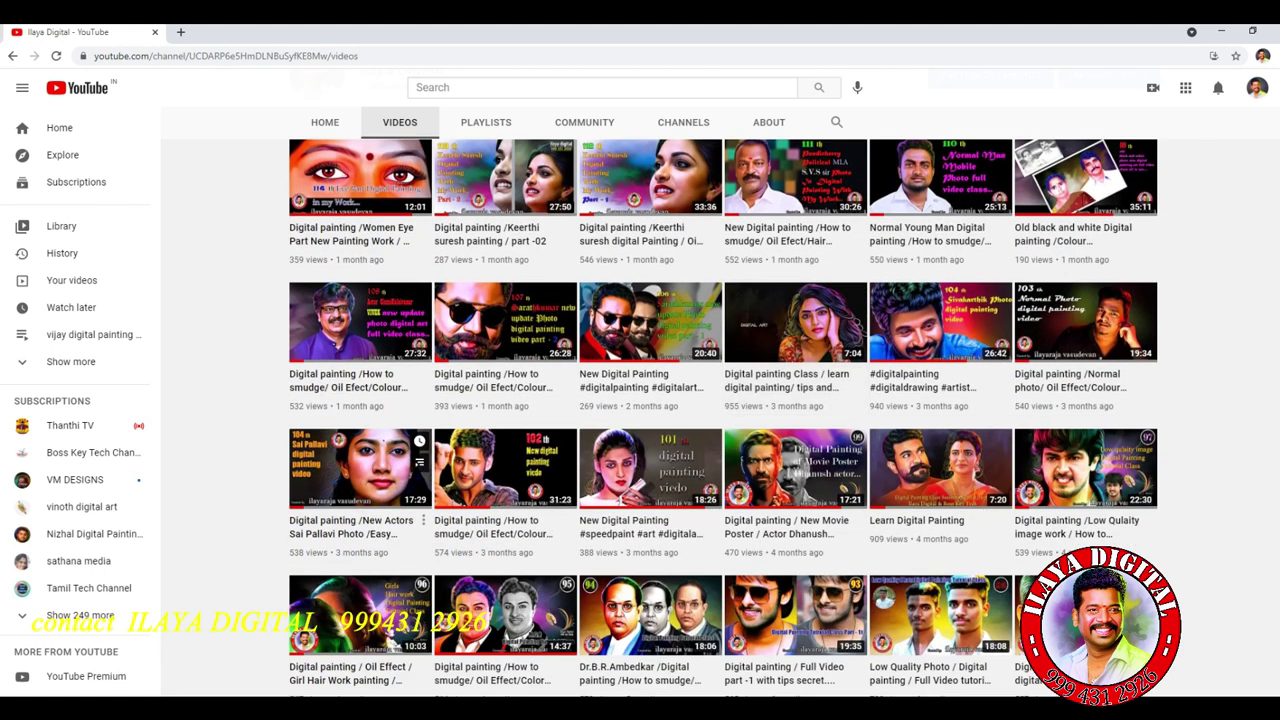
scroll(720, 400, down, 3)
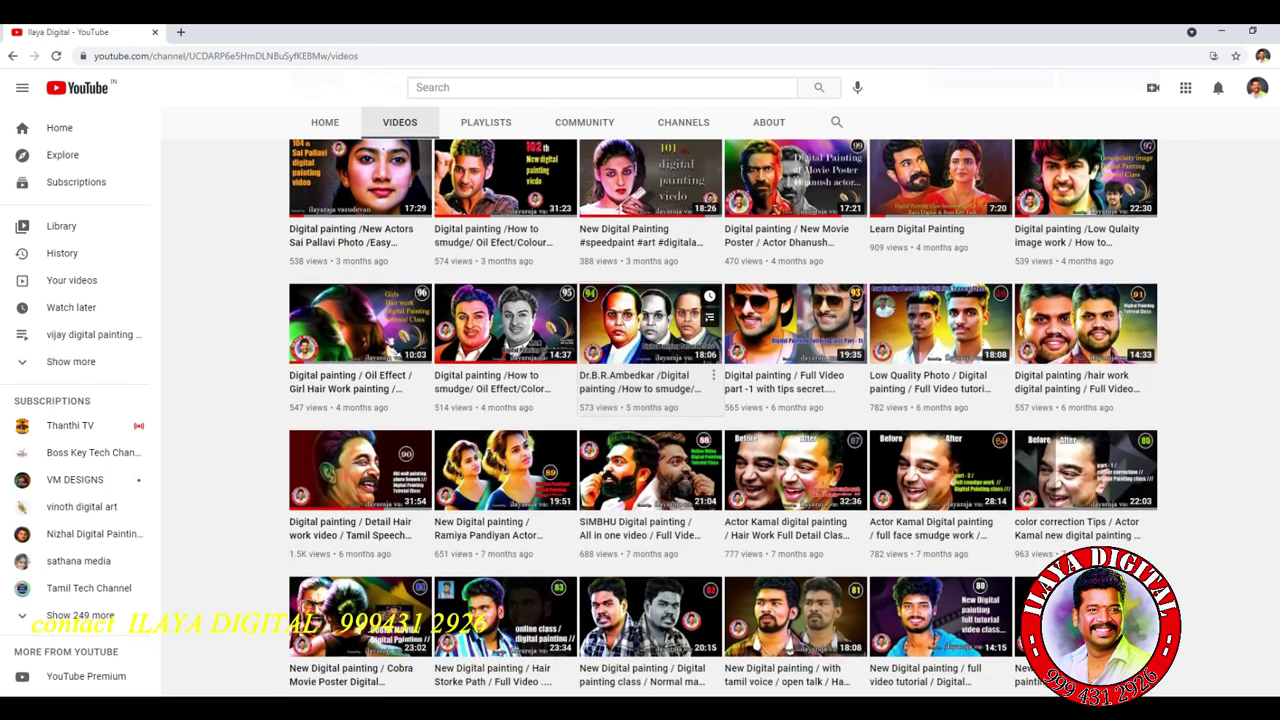
scroll(720, 420, down, 3)
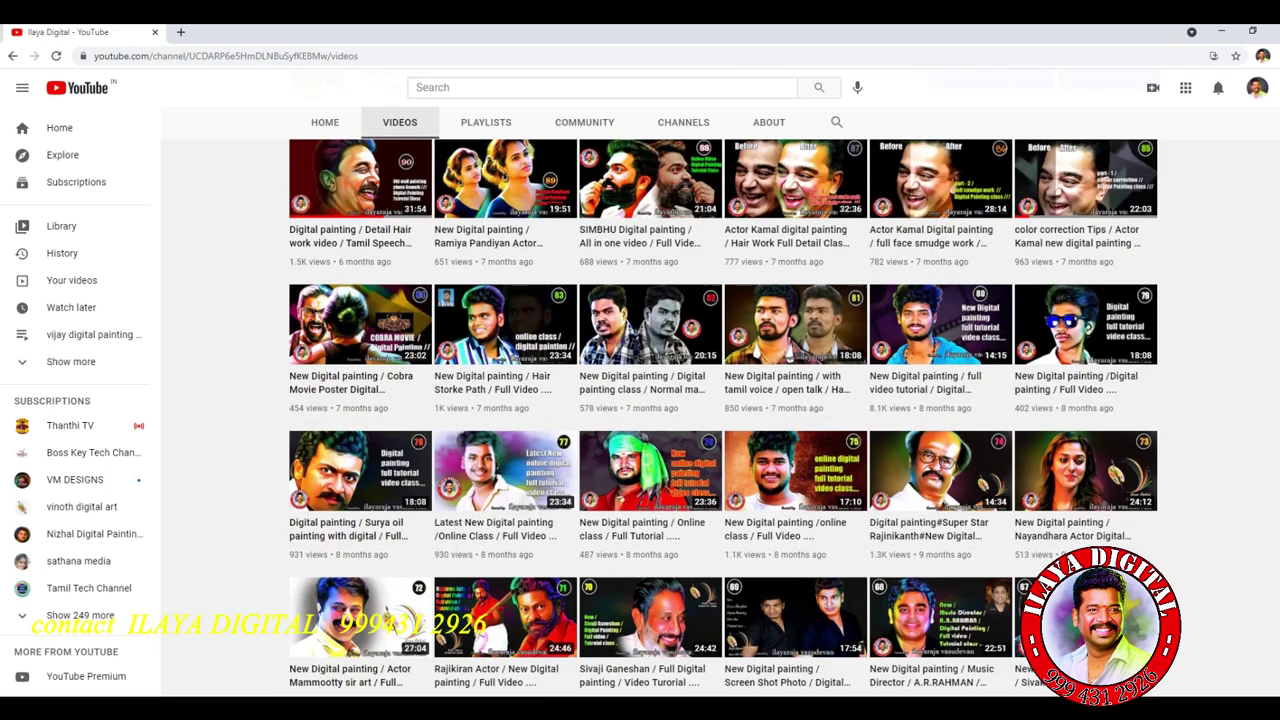
scroll(650, 455, down, 4)
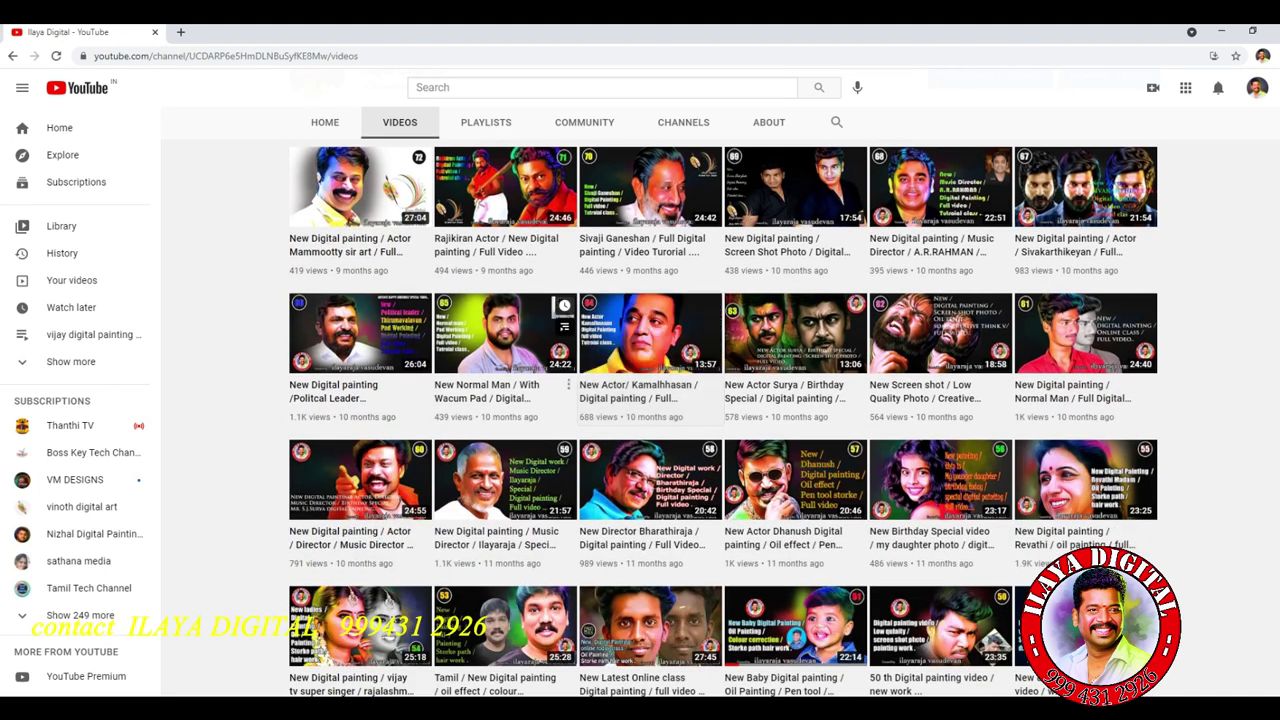
scroll(650, 420, down, 2)
scroll(795, 400, down, 1)
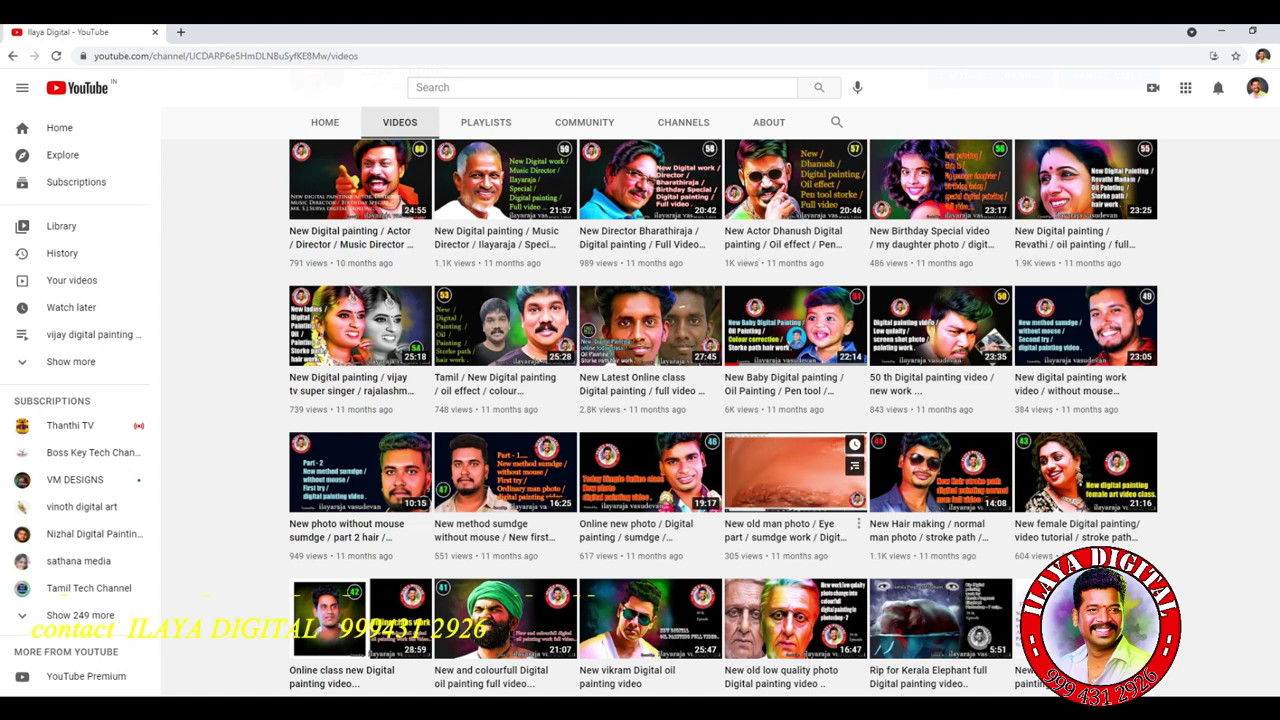
scroll(720, 480, down, 3)
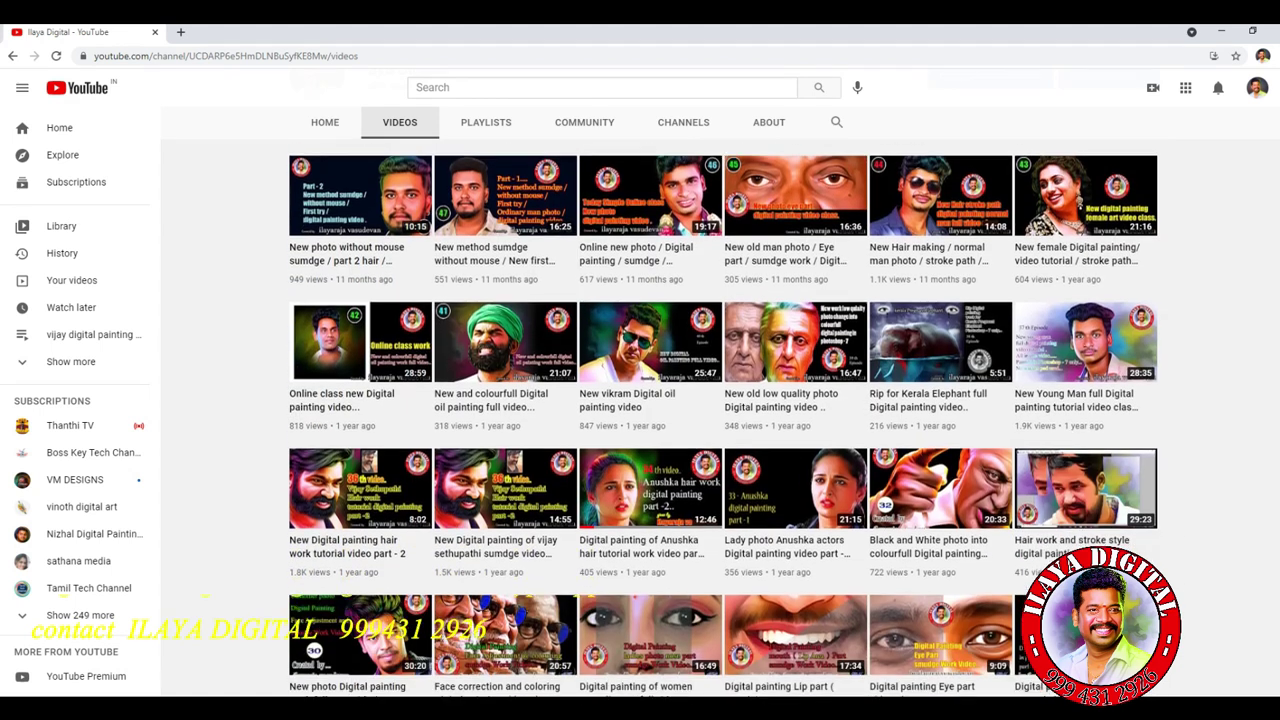
scroll(720, 480, down, 1)
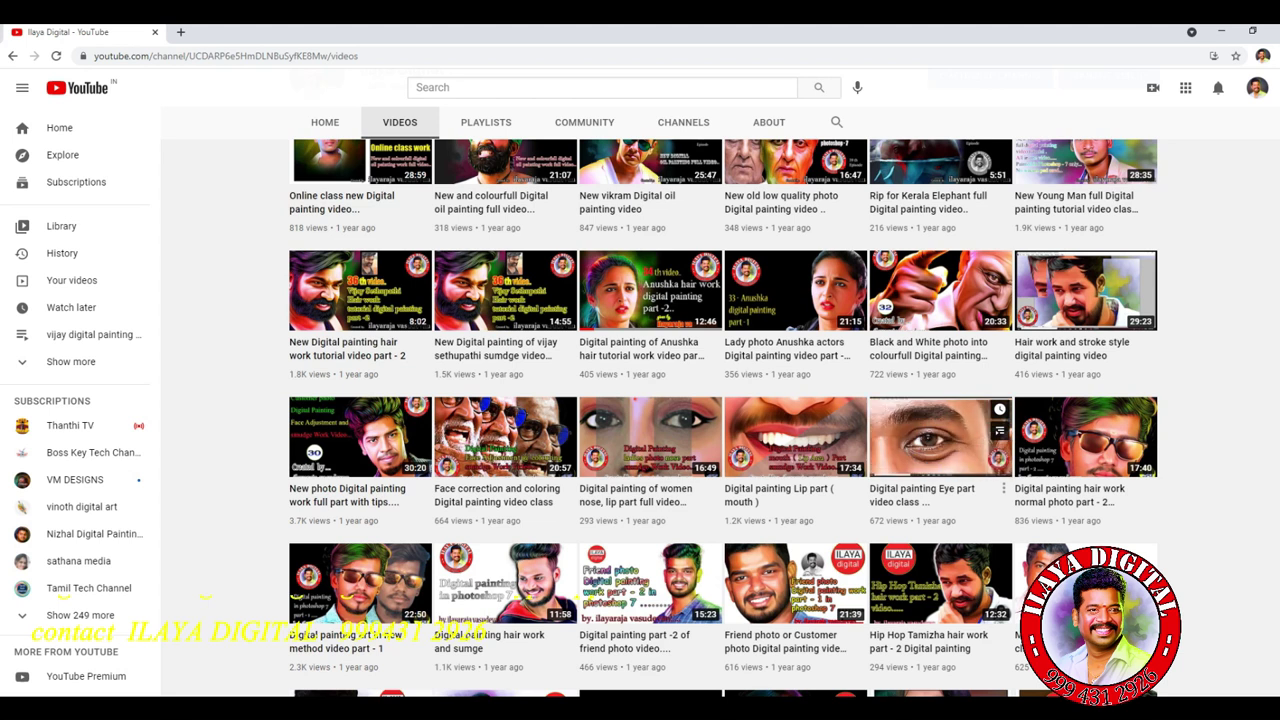
scroll(940, 440, down, 3)
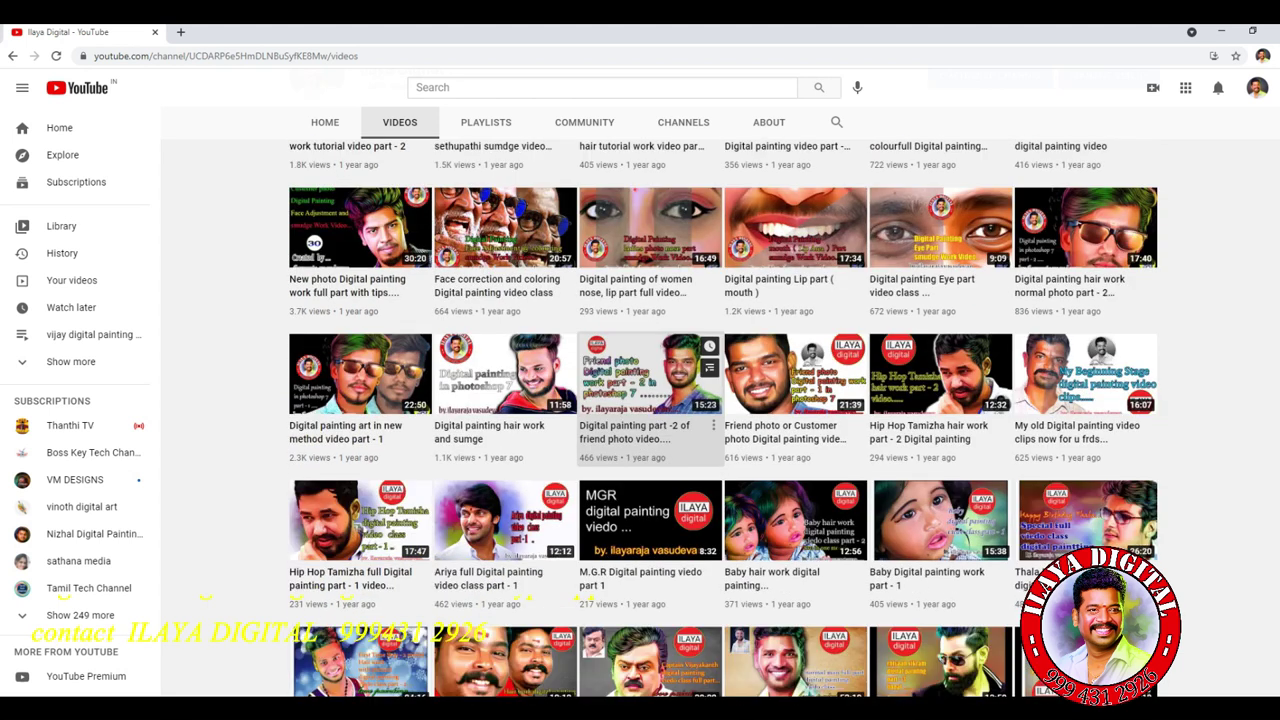
scroll(650, 400, down, 2)
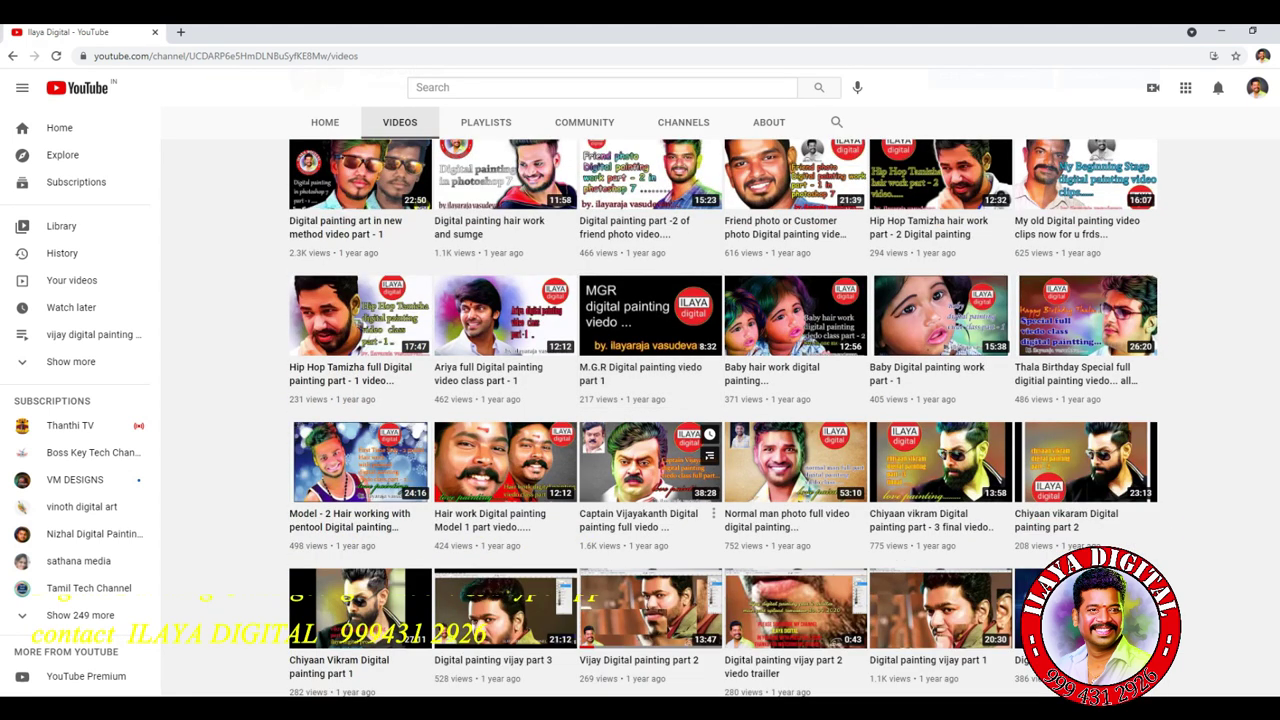
- Scroll back up to the top of the video grid
scroll(650, 245, up, 2)
scroll(650, 245, up, 2)
scroll(650, 245, up, 2)
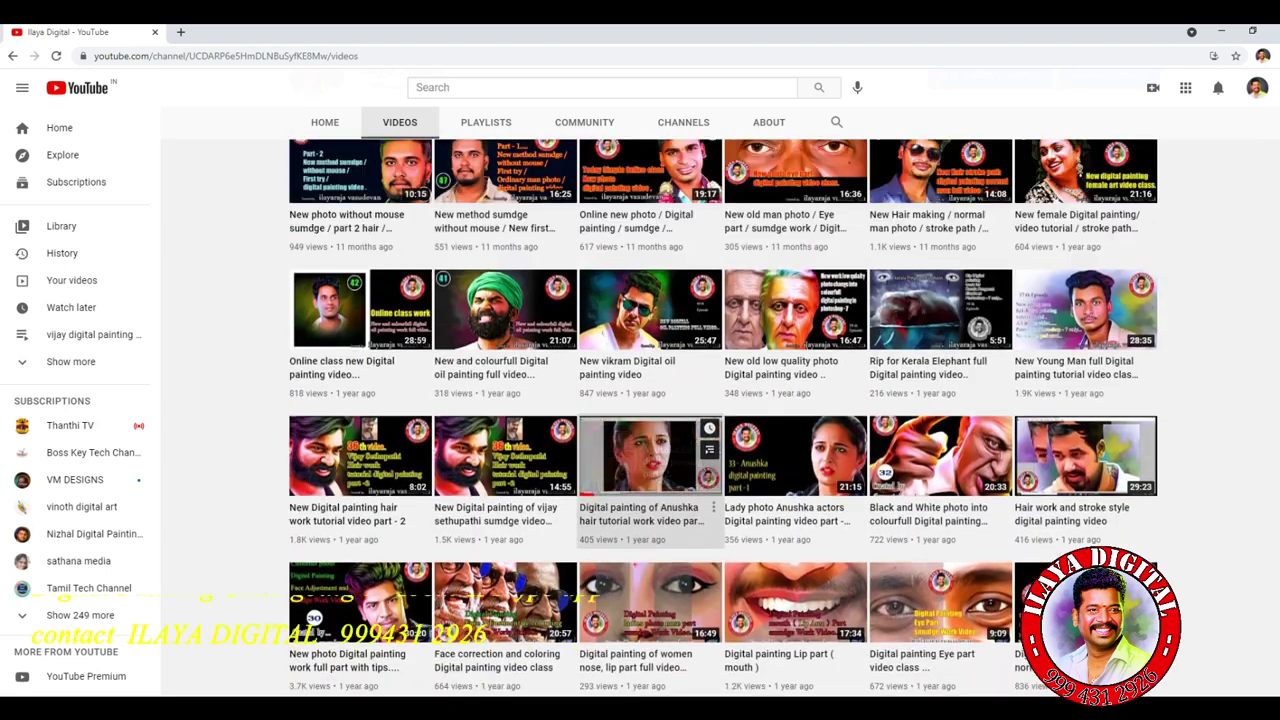
scroll(650, 245, up, 2)
scroll(650, 270, up, 1)
scroll(650, 350, up, 1)
scroll(650, 420, up, 2)
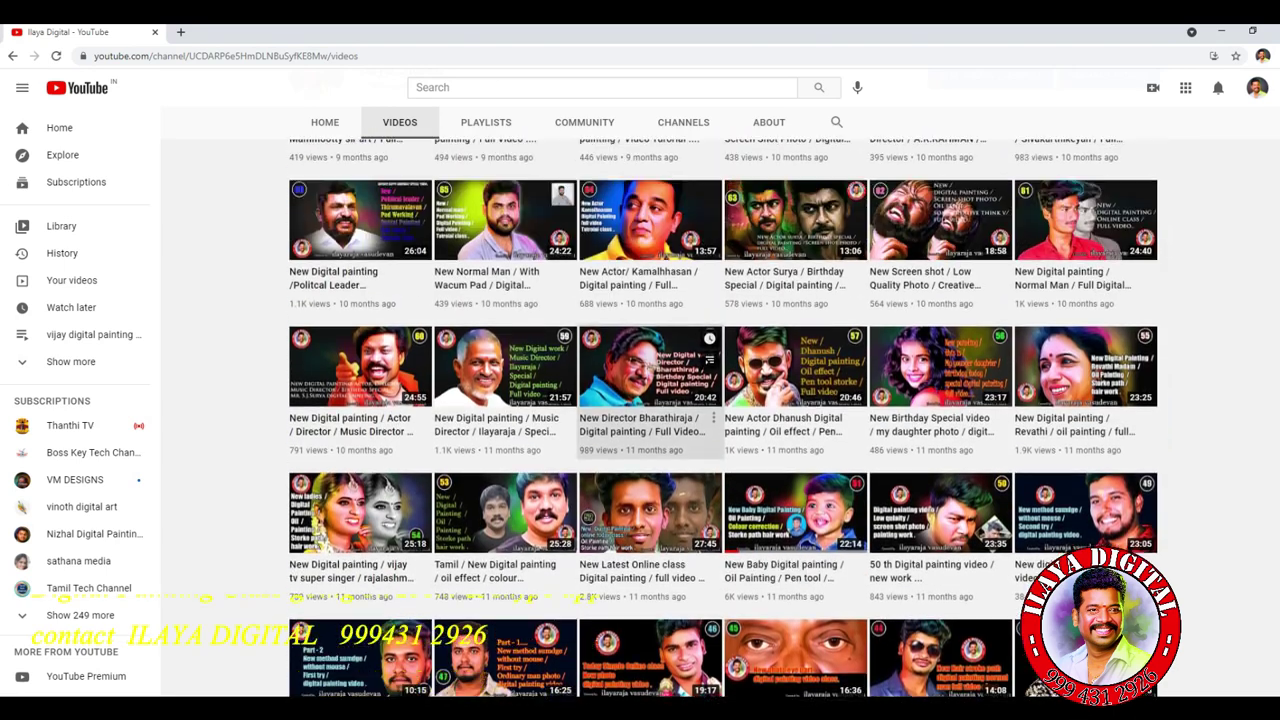
scroll(650, 560, up, 2)
scroll(650, 560, up, 3)
scroll(650, 500, up, 2)
scroll(650, 500, up, 2)
scroll(650, 500, up, 3)
scroll(650, 500, up, 1)
scroll(650, 480, up, 2)
scroll(650, 300, up, 3)
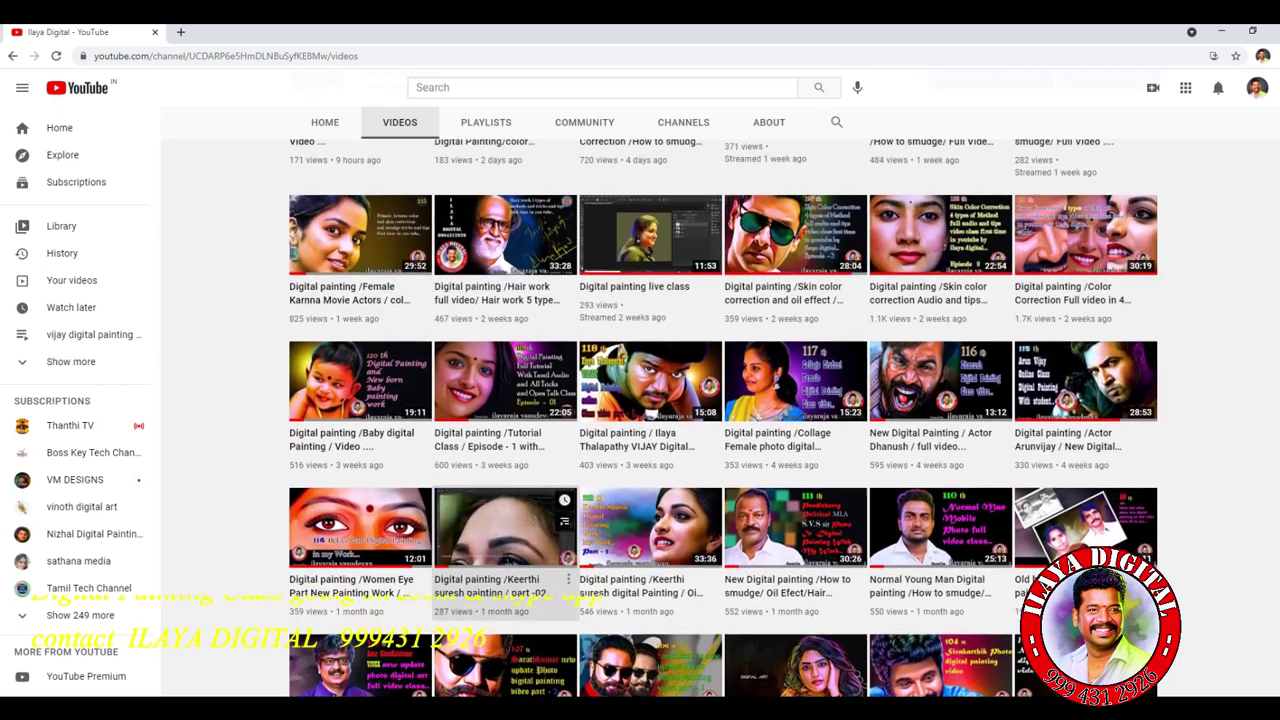
scroll(650, 300, up, 2)
scroll(650, 300, up, 1)
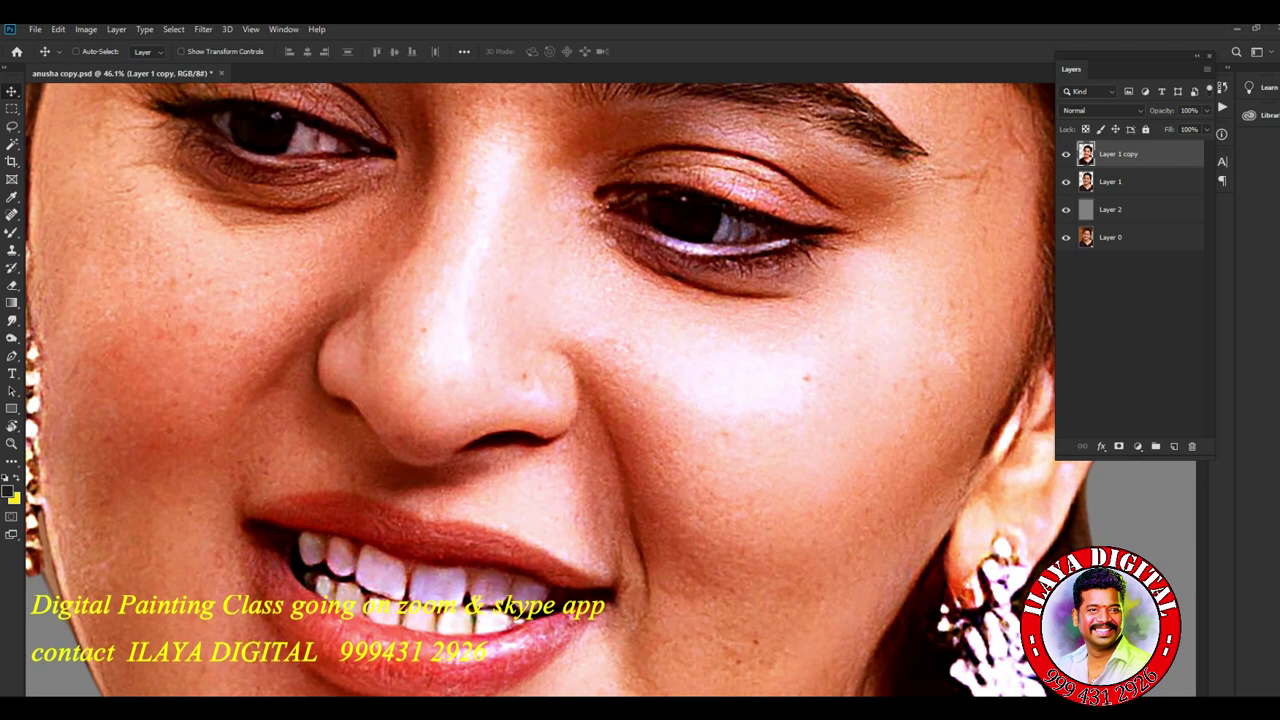
- Back in Photoshop, start a new blank layer at the top of the stack with Ctrl+Shift+N
key(ctrl+shift+n)
- Confirm Layer 3, try Smudge strokes on the cheek beside the nose, then undo them
key(Return)
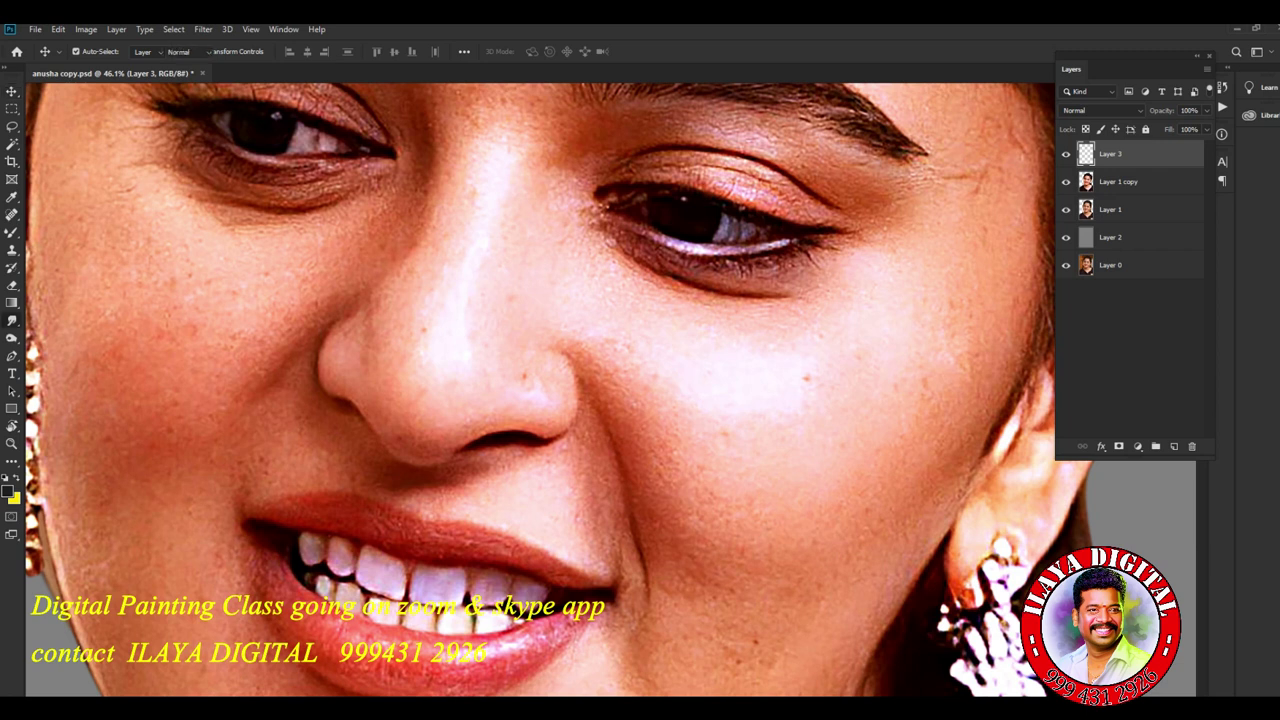
click(12, 320)
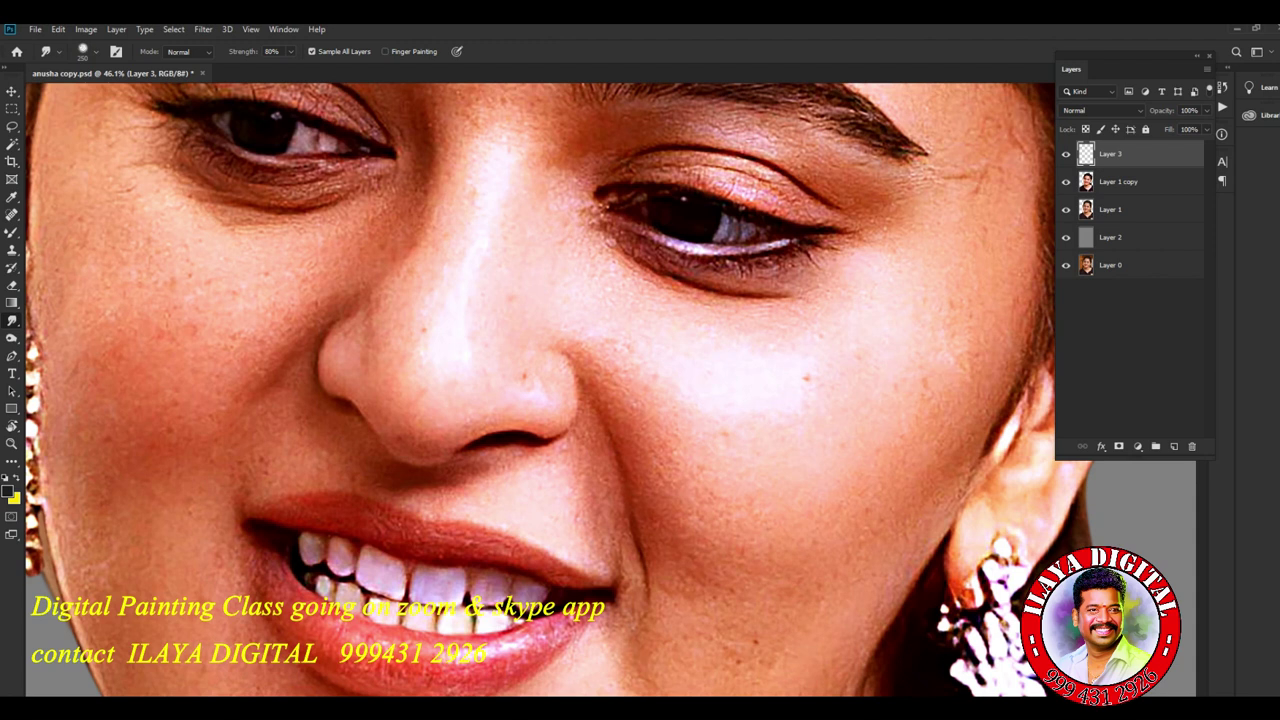
mouse_move(668, 446)
mouse_down()
mouse_move(700, 410)
mouse_move(665, 520)
mouse_move(735, 480)
mouse_move(810, 525)
mouse_up()
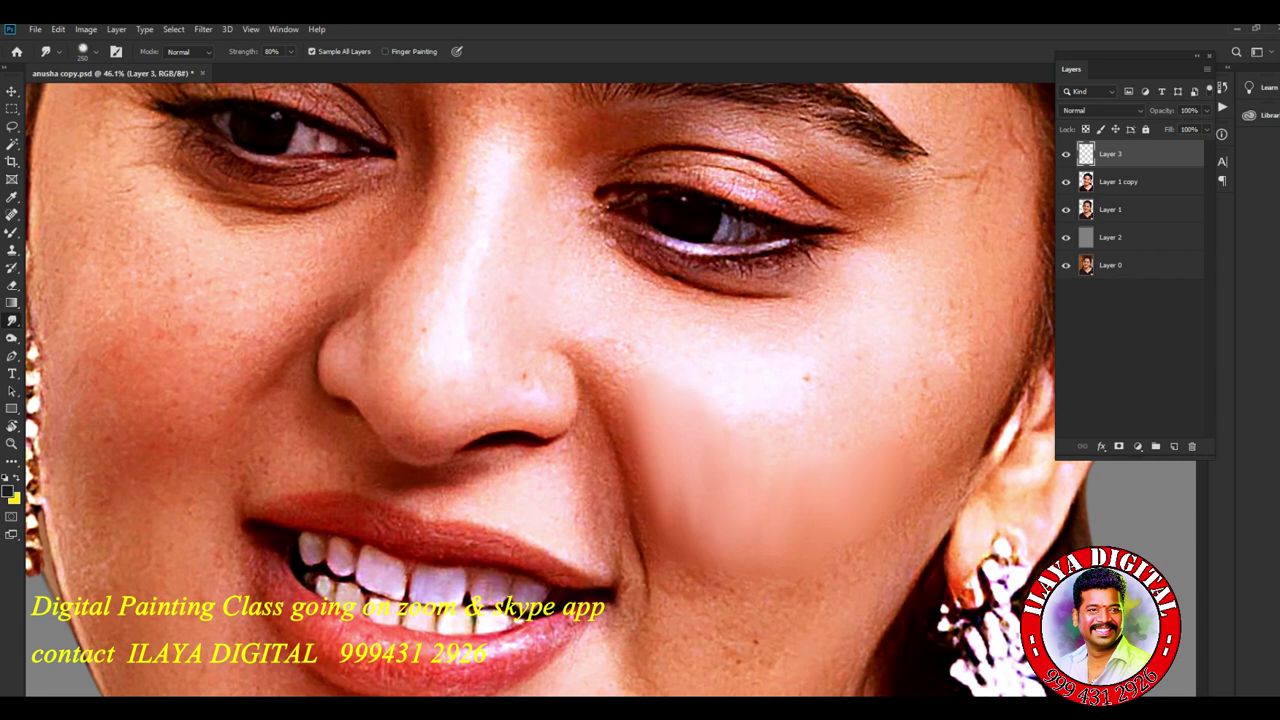
mouse_move(630, 430)
mouse_down()
mouse_move(610, 360)
mouse_move(690, 550)
mouse_move(760, 560)
mouse_up()
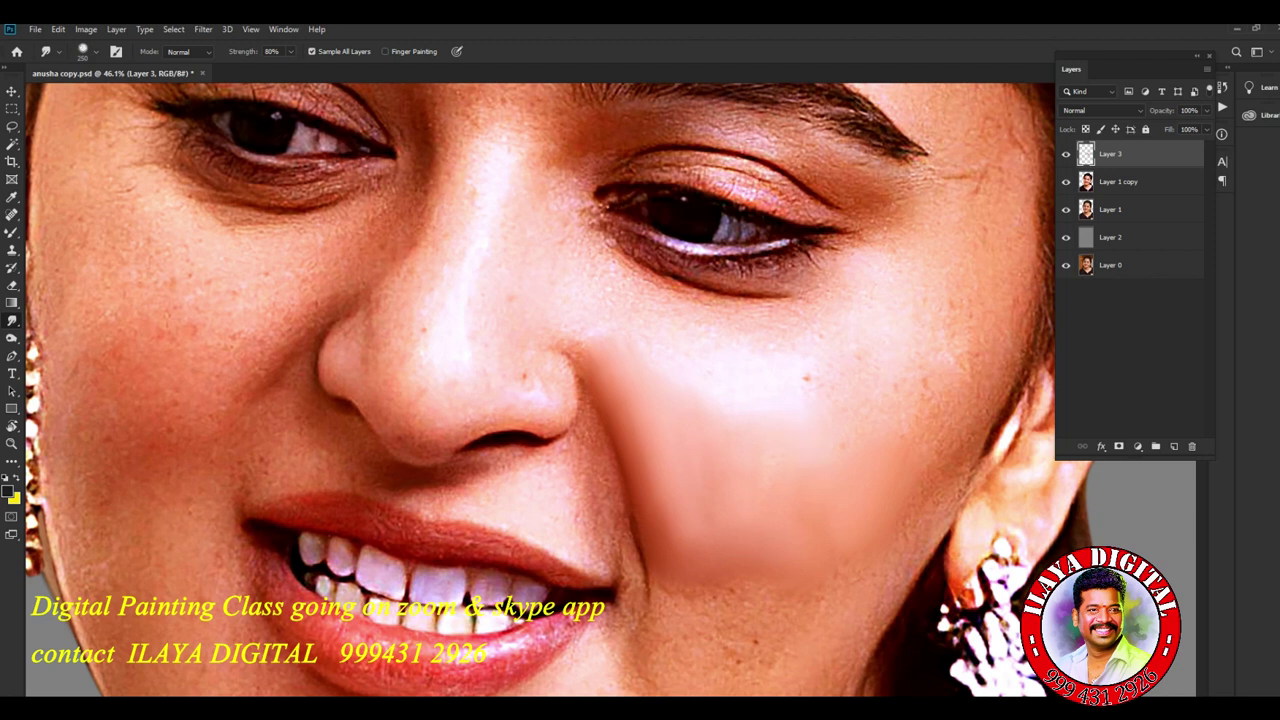
key(ctrl+z)
key(ctrl+z)
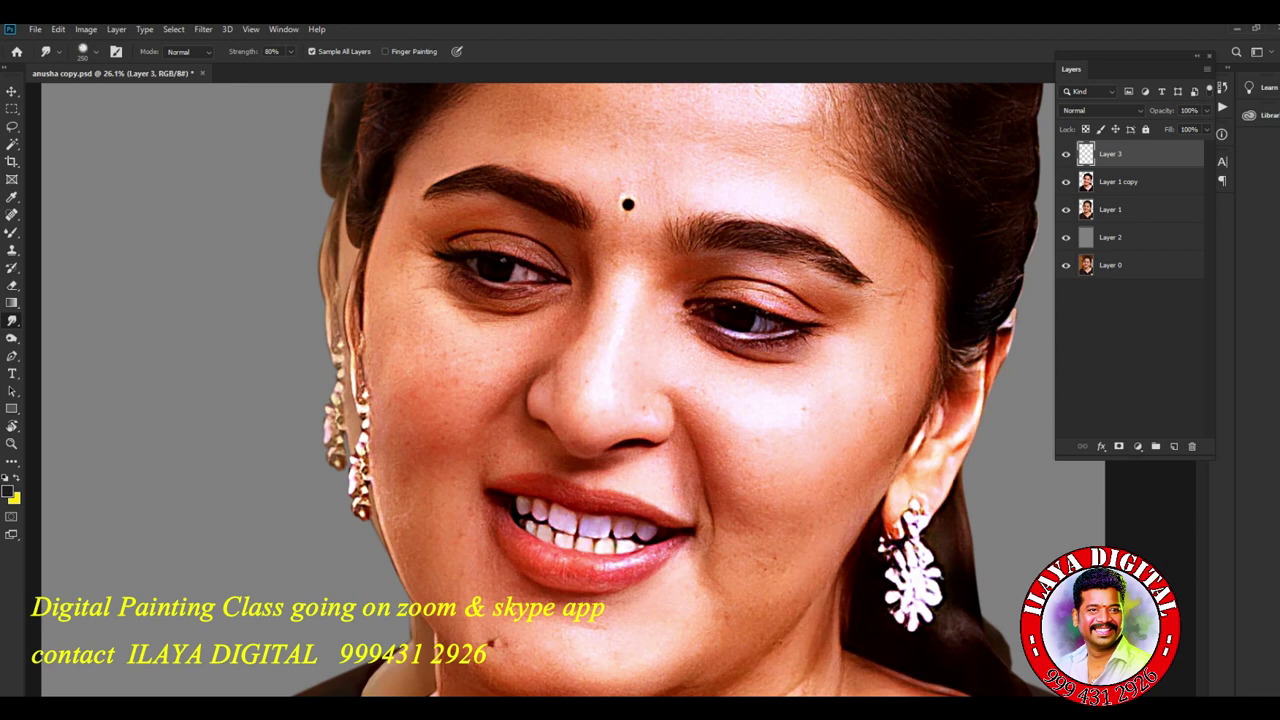
- Delete the empty Layer 3
key(F5)
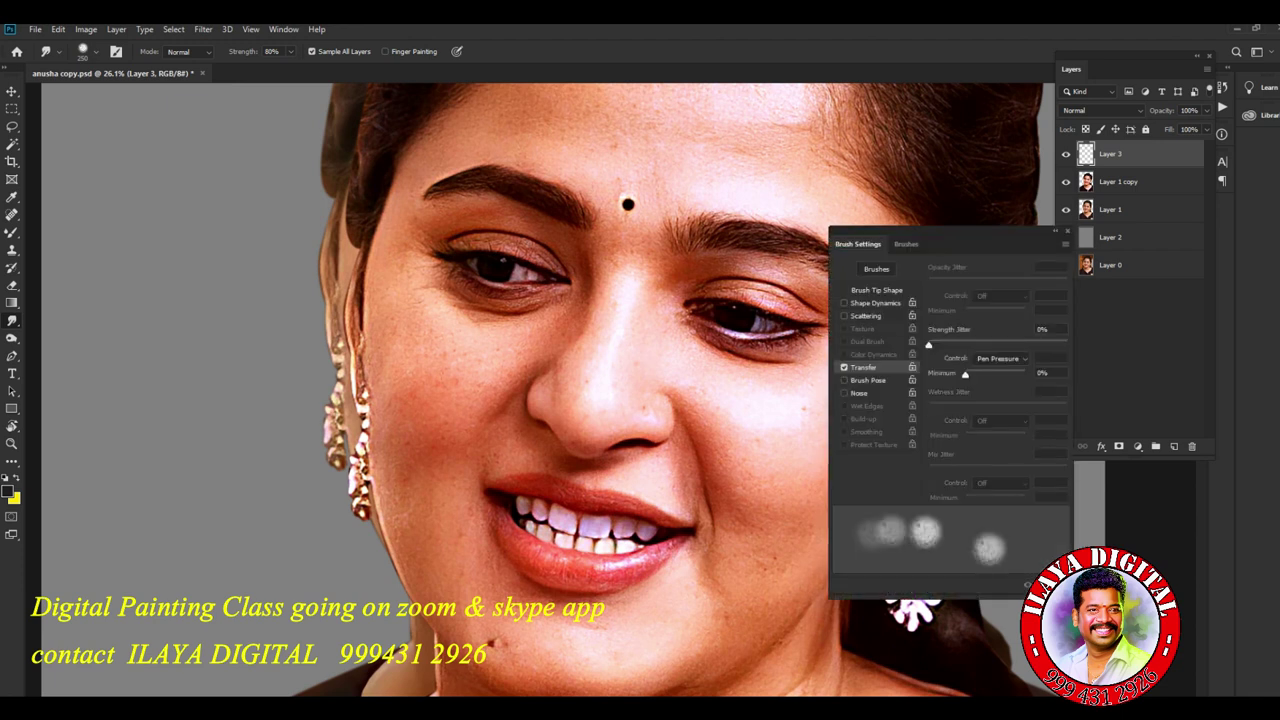
key(F5)
key(Delete)
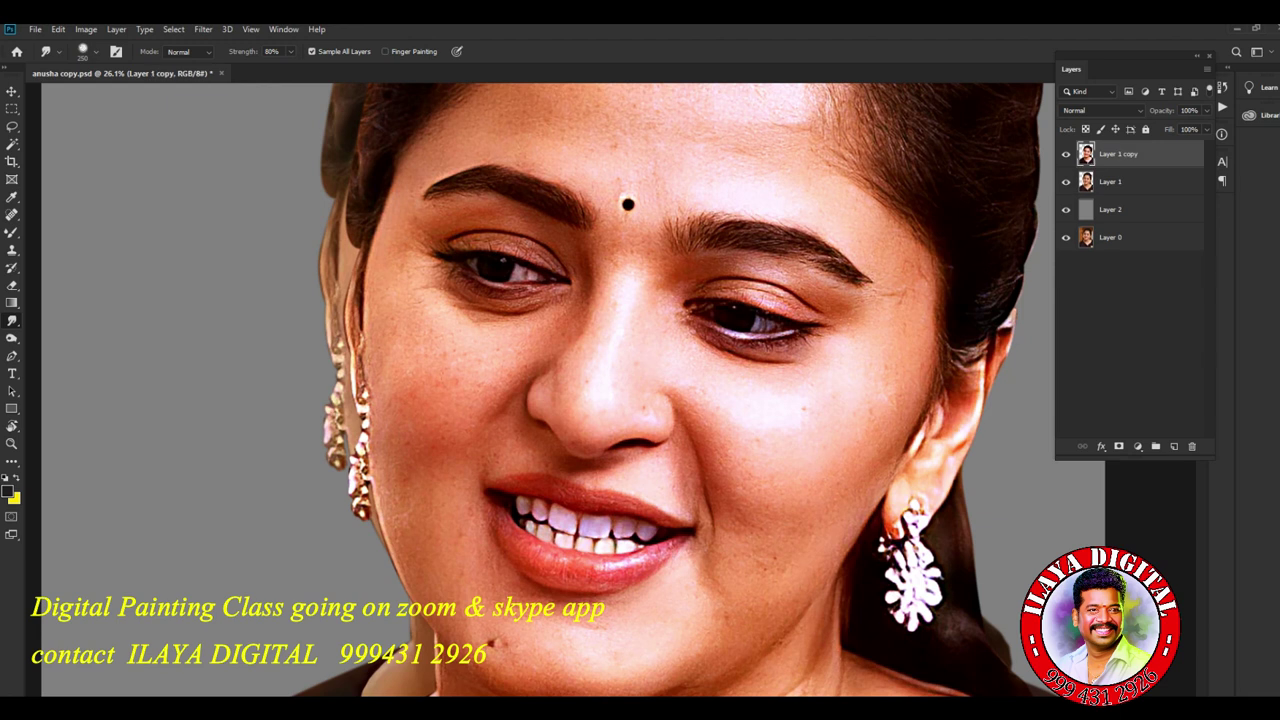
scroll(674, 390, down, 1)
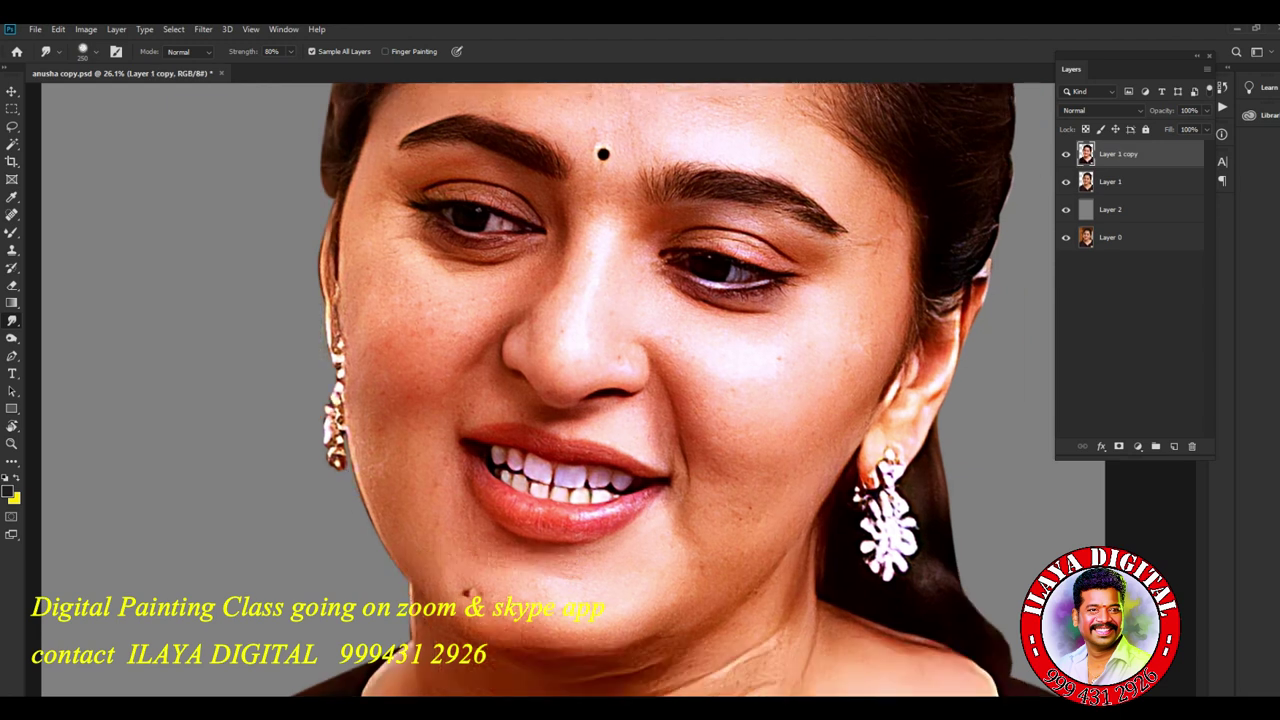
- In Brush Settings, set Transfer Control to Off and uncheck Transfer, then zoom in on the mouth
key(F5)
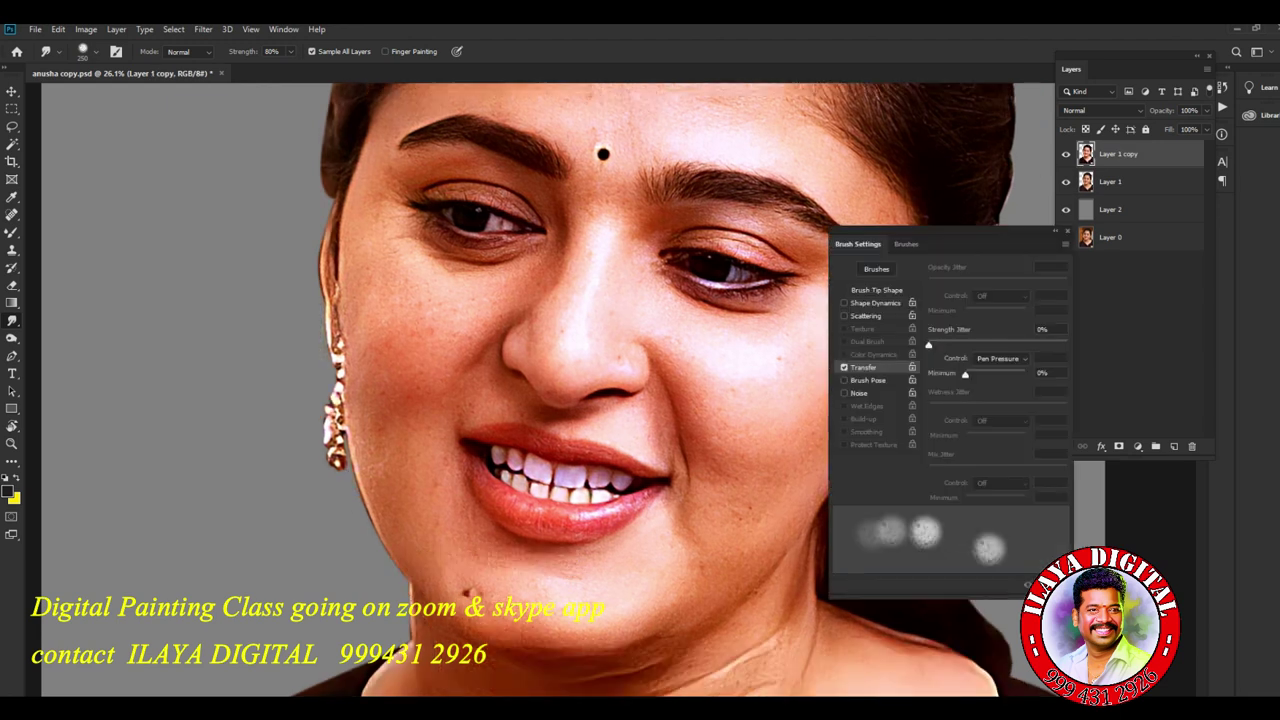
click(844, 367)
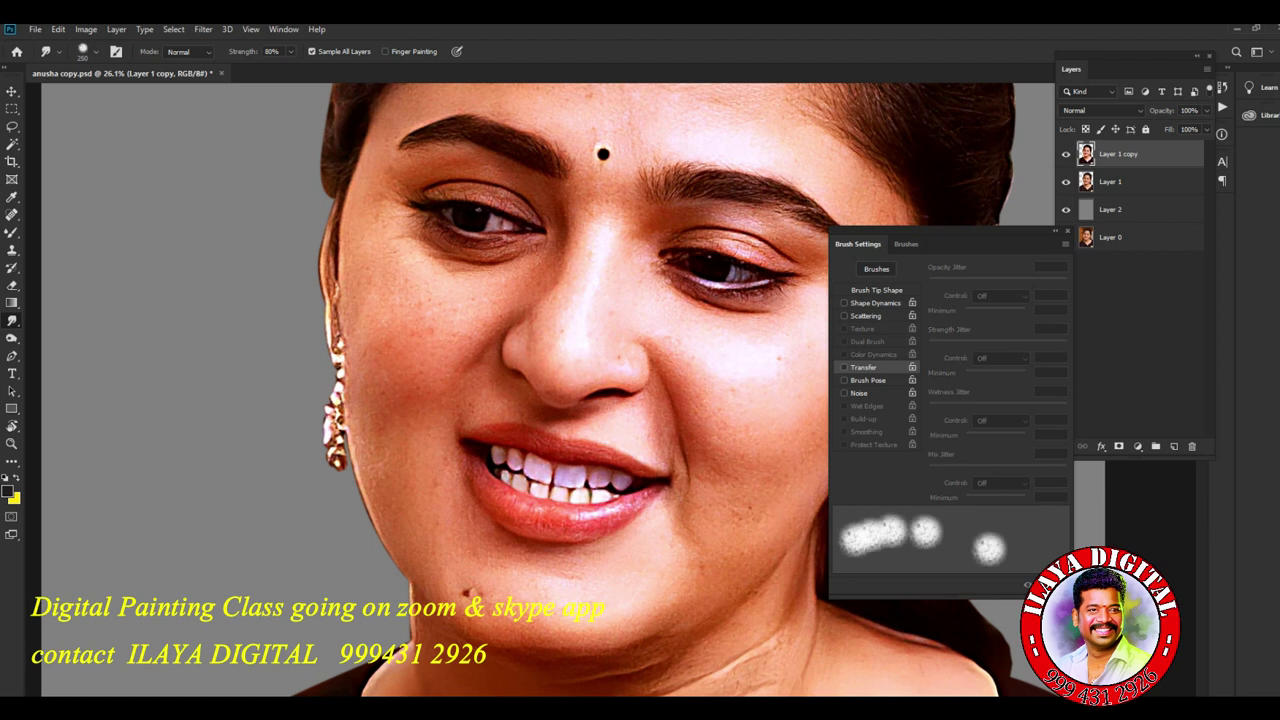
click(844, 367)
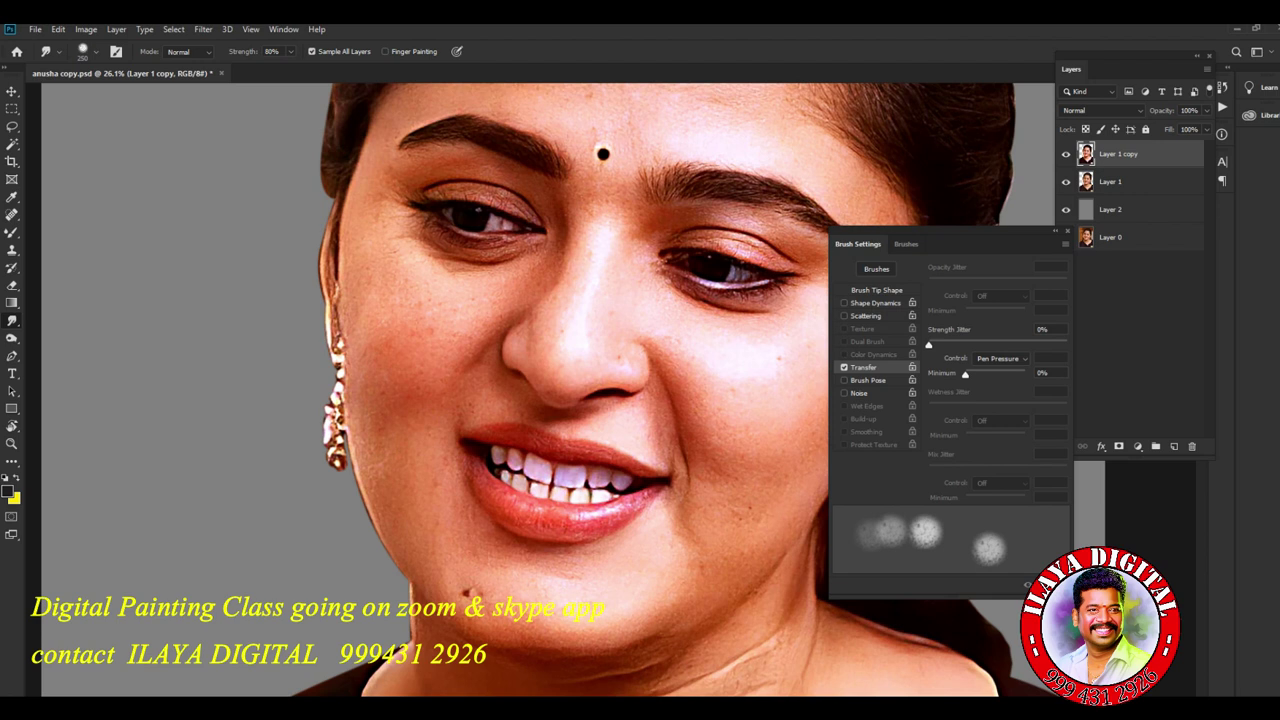
click(1000, 358)
click(1000, 395)
click(1000, 358)
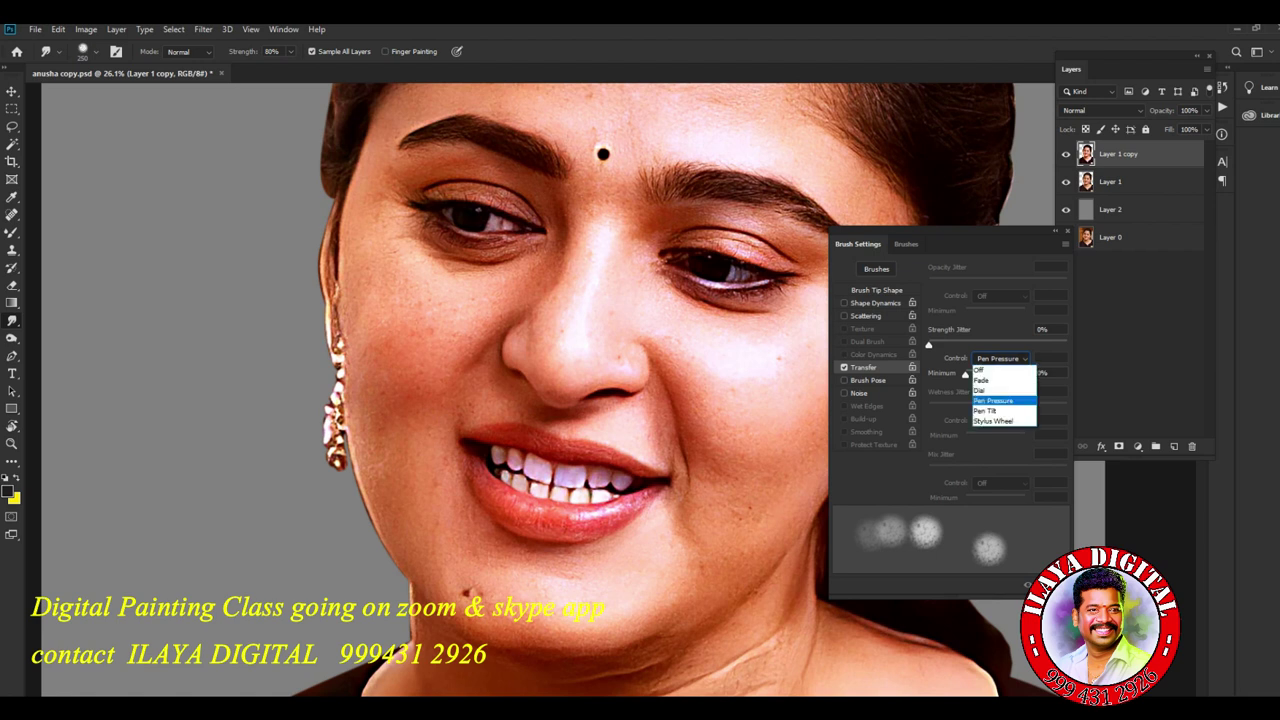
click(990, 370)
click(844, 367)
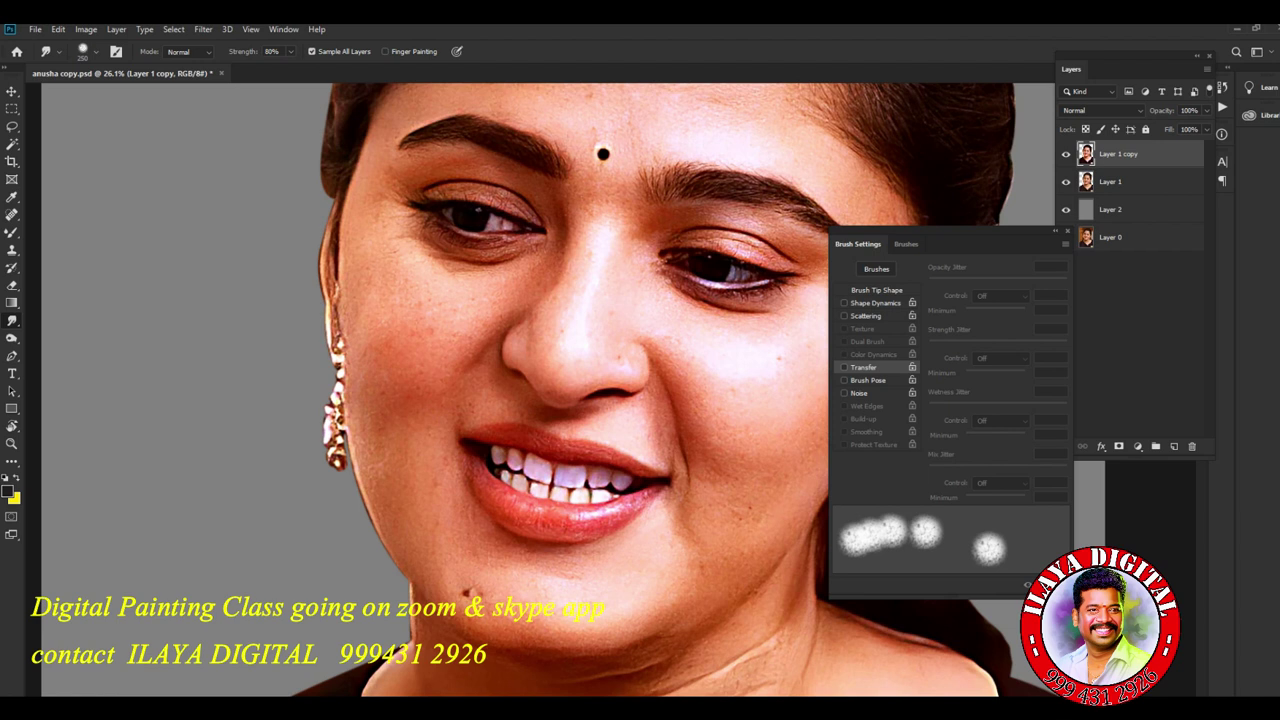
scroll(755, 450, up, 3)
scroll(755, 450, up, 2)
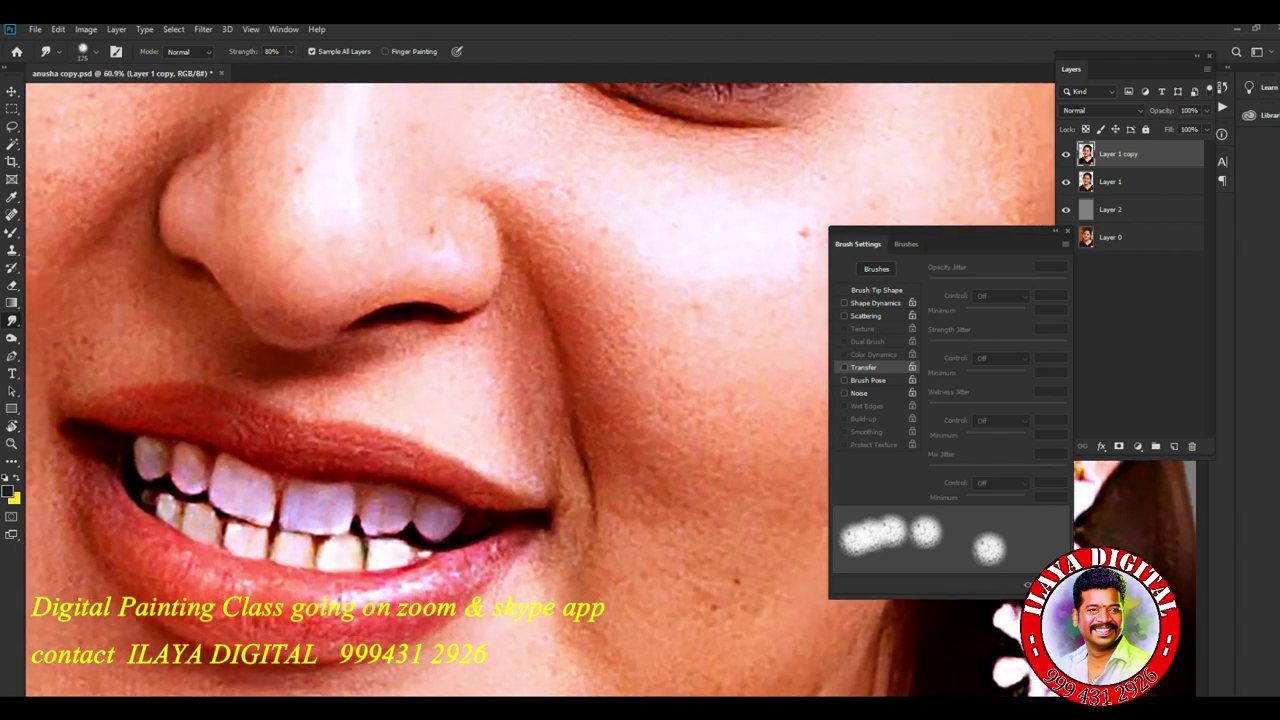
- Smudge the nose-to-mouth fold and lower cheek with several strokes
mouse_move(550, 268)
mouse_down()
mouse_move(595, 355)
mouse_move(515, 210)
mouse_move(588, 315)
mouse_move(605, 400)
mouse_move(635, 455)
mouse_move(612, 385)
mouse_up()
mouse_move(640, 440)
mouse_down()
mouse_move(700, 500)
mouse_move(630, 505)
mouse_move(700, 430)
mouse_move(680, 365)
mouse_move(720, 420)
mouse_up()
mouse_move(680, 365)
mouse_down()
mouse_move(620, 295)
mouse_move(640, 330)
mouse_up()
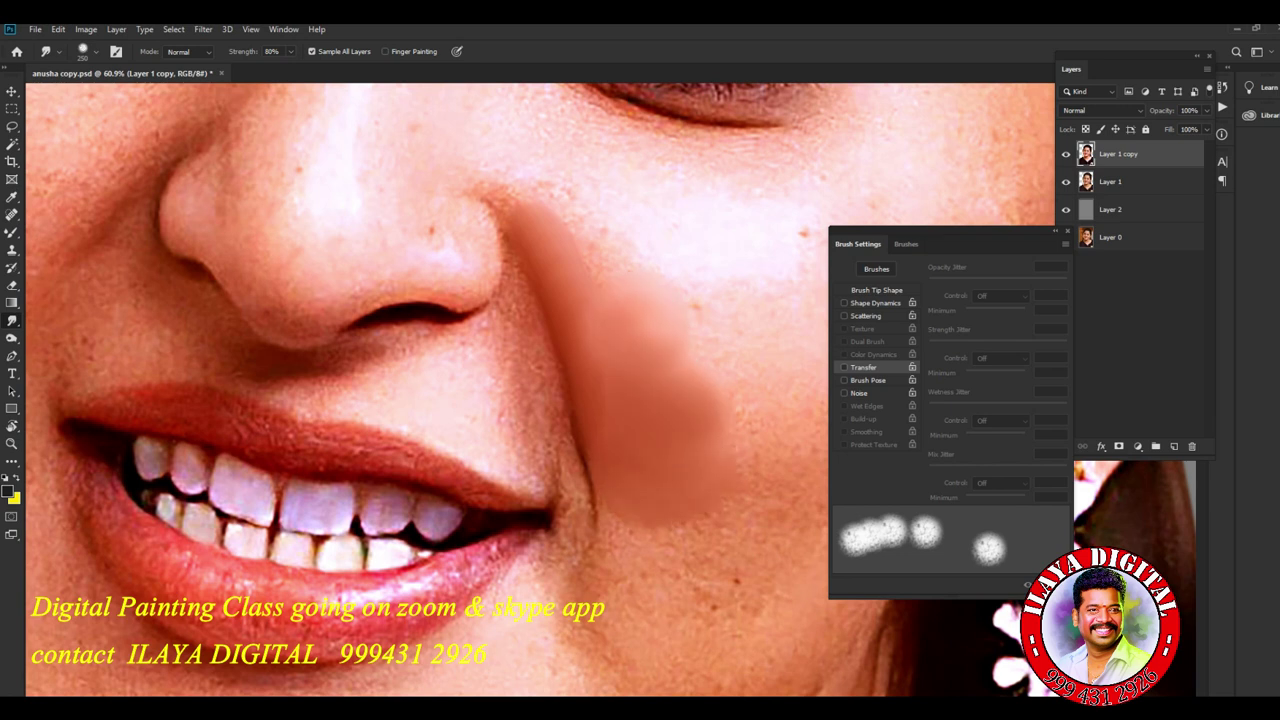
drag(560, 215, 630, 300)
mouse_move(650, 350)
mouse_down()
mouse_move(580, 240)
mouse_move(670, 370)
mouse_move(600, 260)
mouse_up()
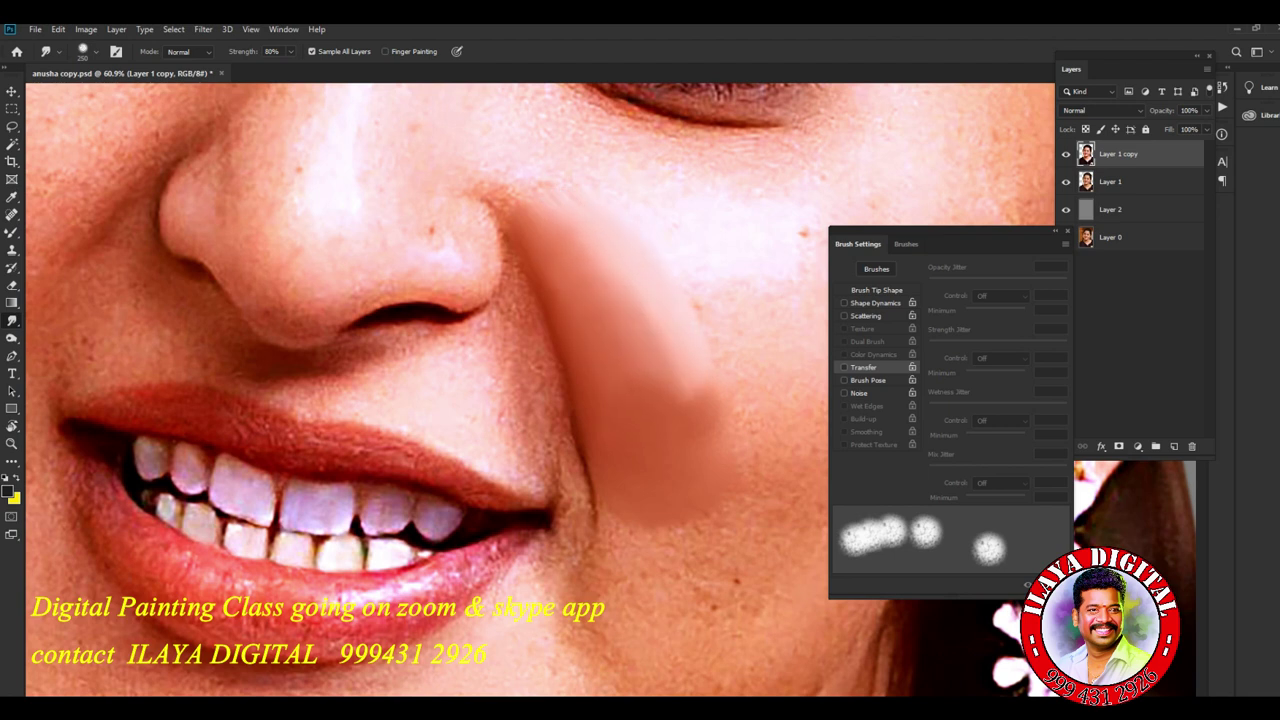
mouse_move(600, 290)
mouse_down()
mouse_move(670, 400)
mouse_move(620, 280)
mouse_up()
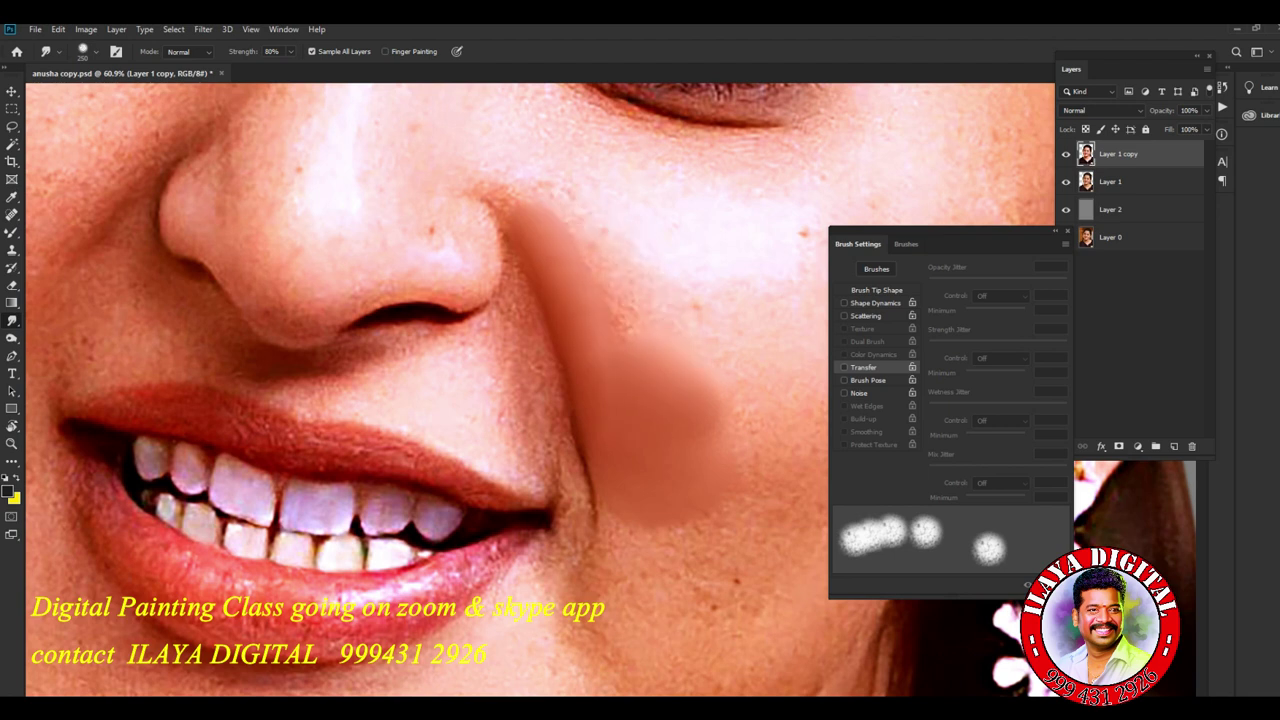
drag(700, 480, 580, 300)
- Compare against Layer 1 copy, then add a new empty Layer 3 above it
click(1065, 153)
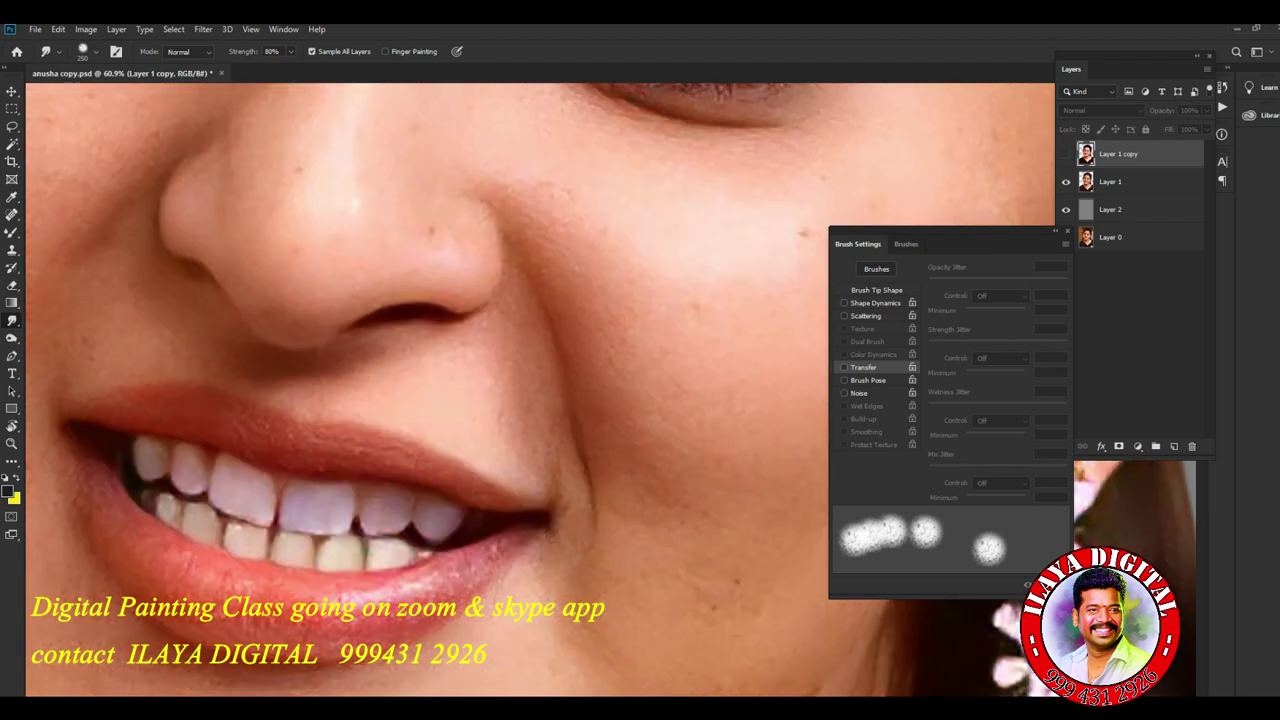
click(1065, 153)
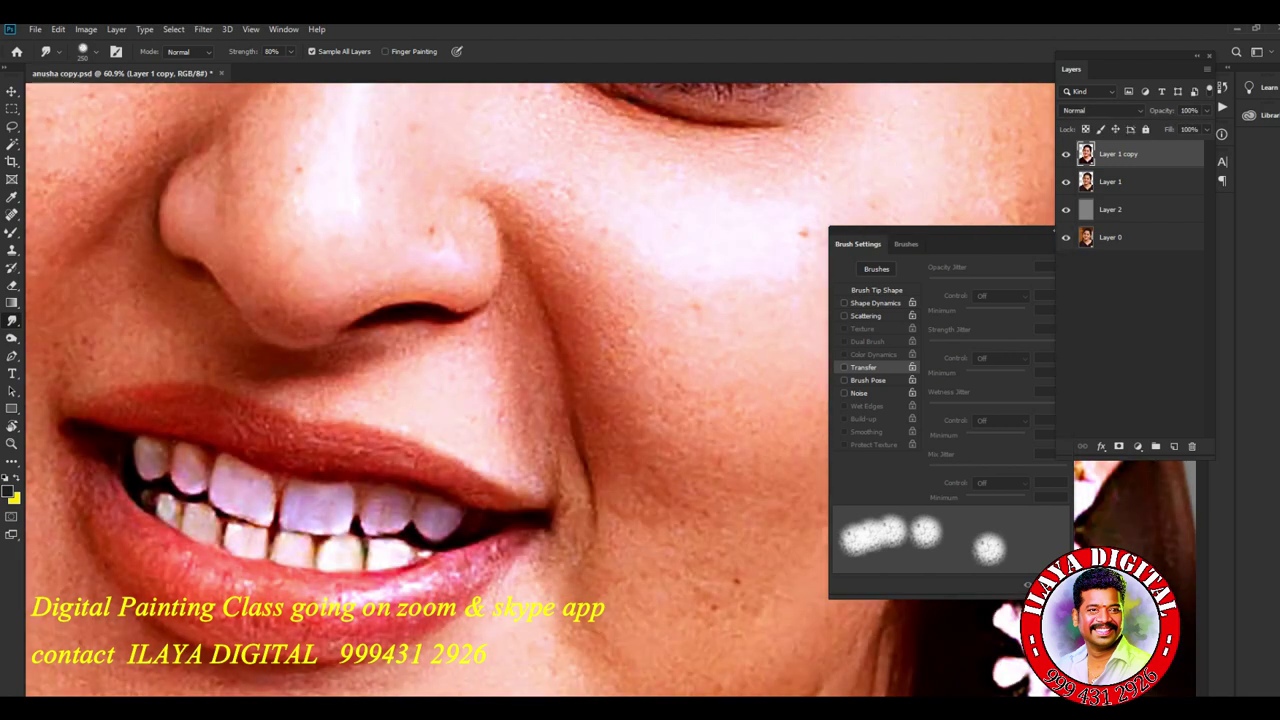
key(ctrl+shift+n)
key(Return)
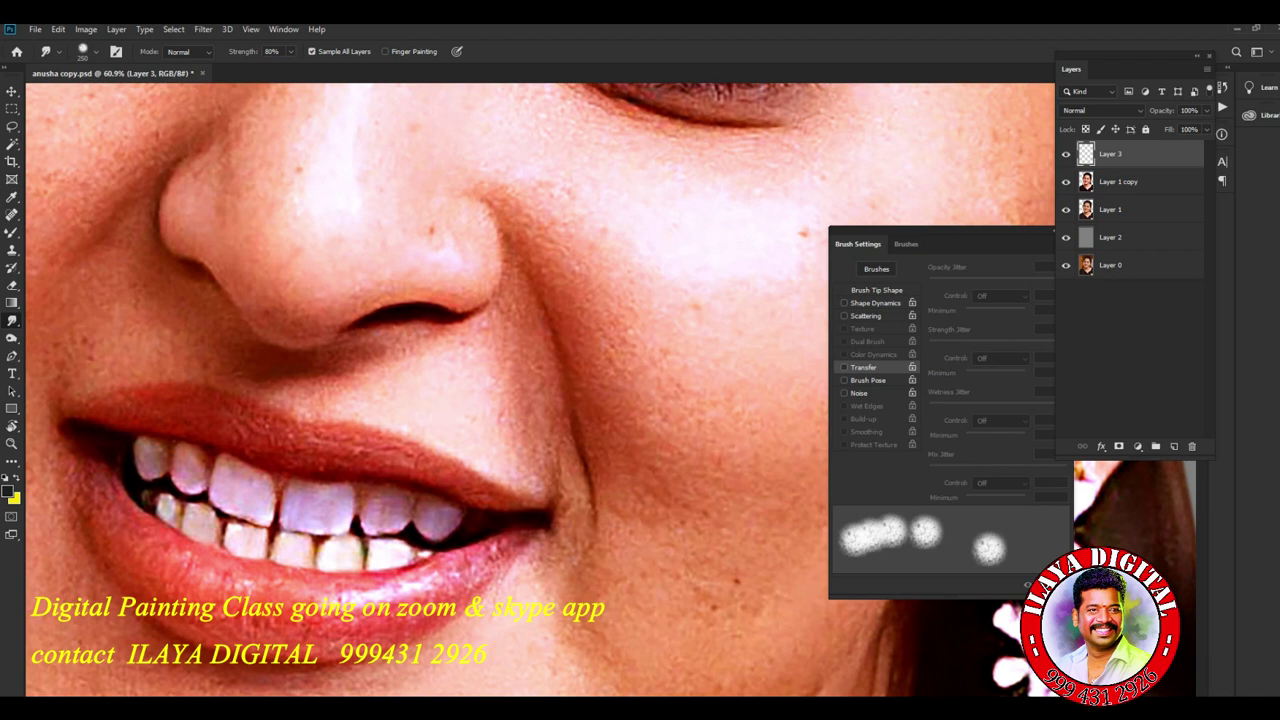
- With Transfer back on, blend the cheek by the lip corner and the nose-to-mouth fold
click(843, 367)
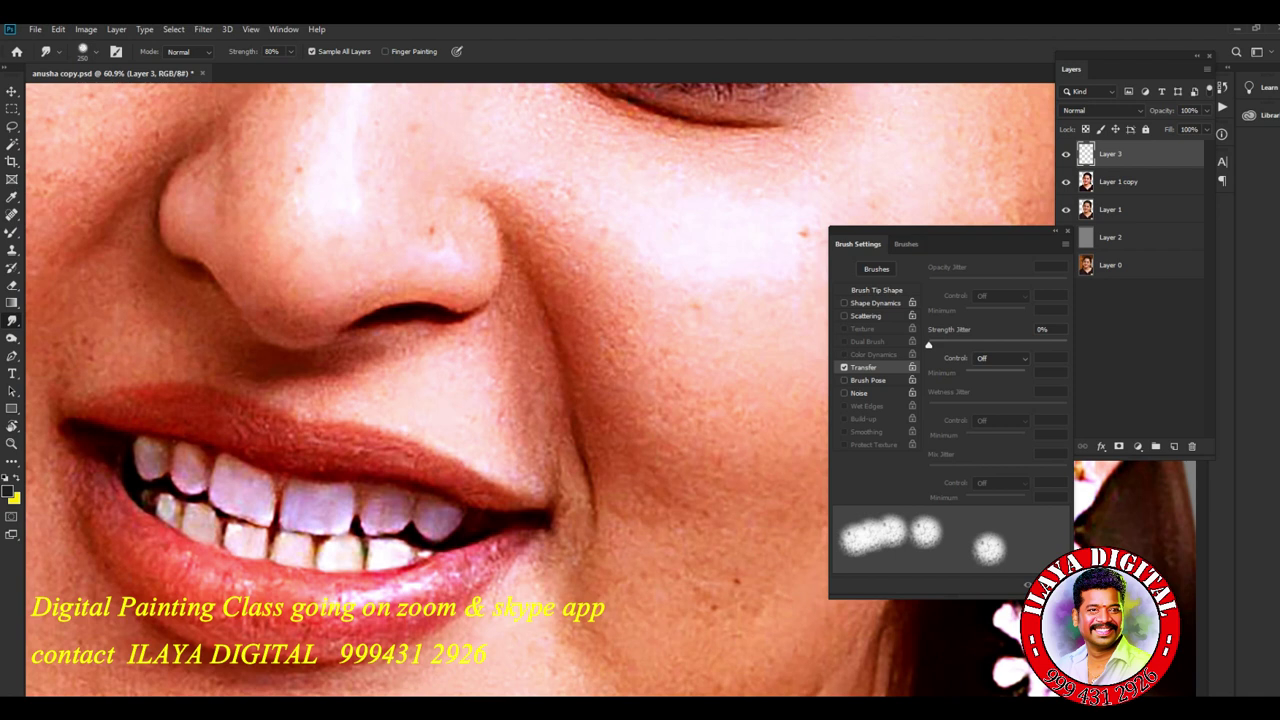
mouse_move(606, 345)
mouse_down()
mouse_move(612, 458)
mouse_move(628, 472)
mouse_up()
drag(628, 380, 616, 466)
drag(657, 412, 684, 476)
drag(590, 320, 565, 262)
mouse_move(520, 210)
mouse_down()
mouse_move(570, 278)
mouse_move(560, 248)
mouse_move(600, 372)
mouse_move(624, 388)
mouse_move(630, 436)
mouse_up()
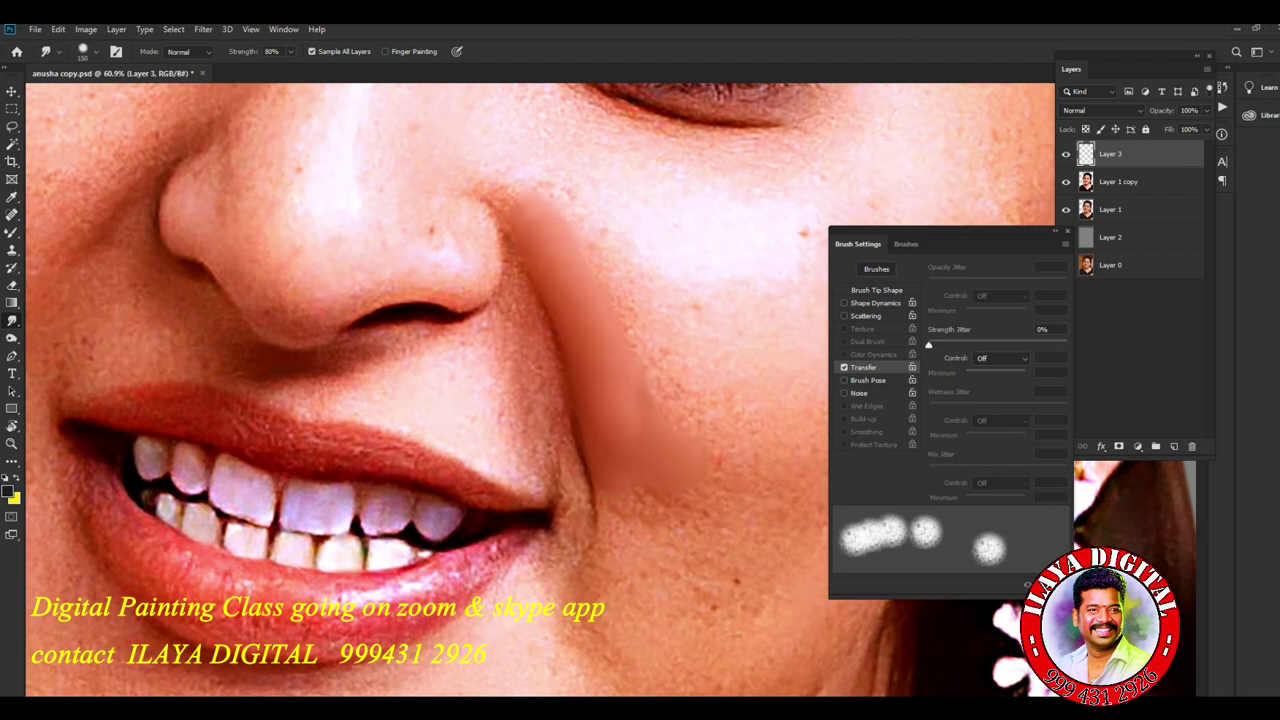
drag(552, 228, 640, 330)
- Smudge the cheek further at 42% strength, then undo all the cheek smudging
click(290, 51)
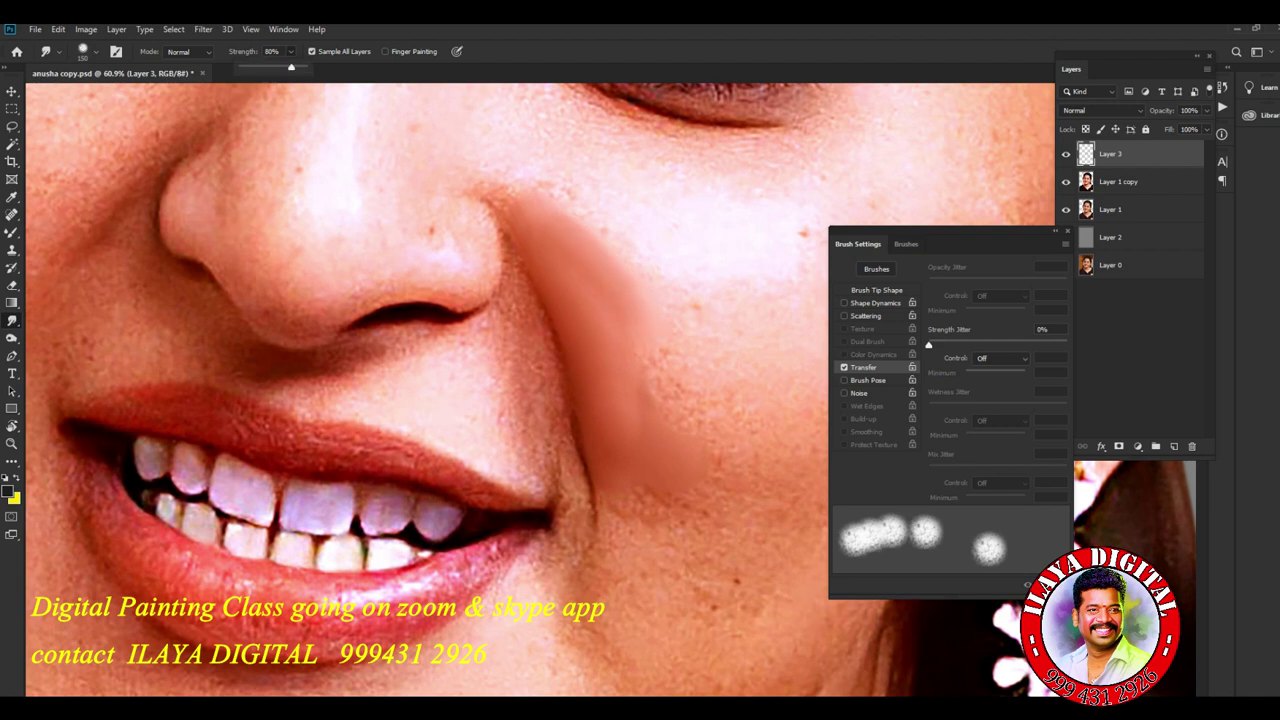
drag(291, 67, 267, 67)
key(Return)
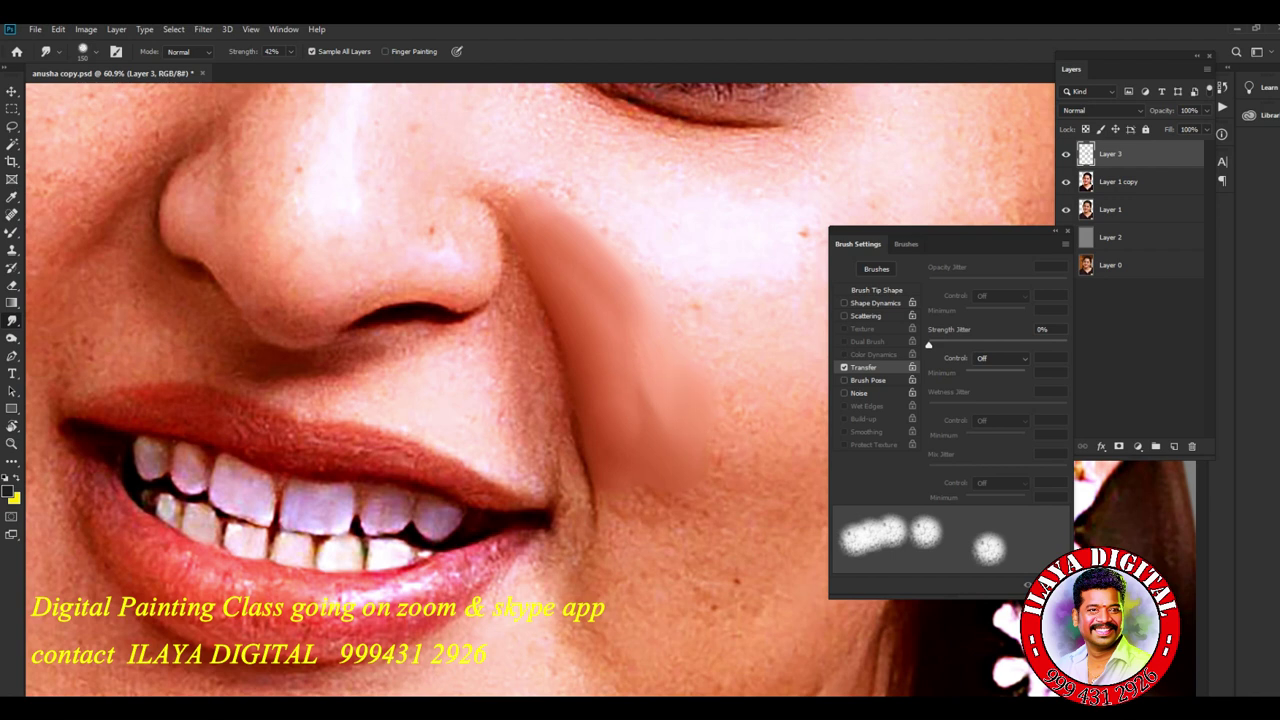
drag(727, 380, 776, 345)
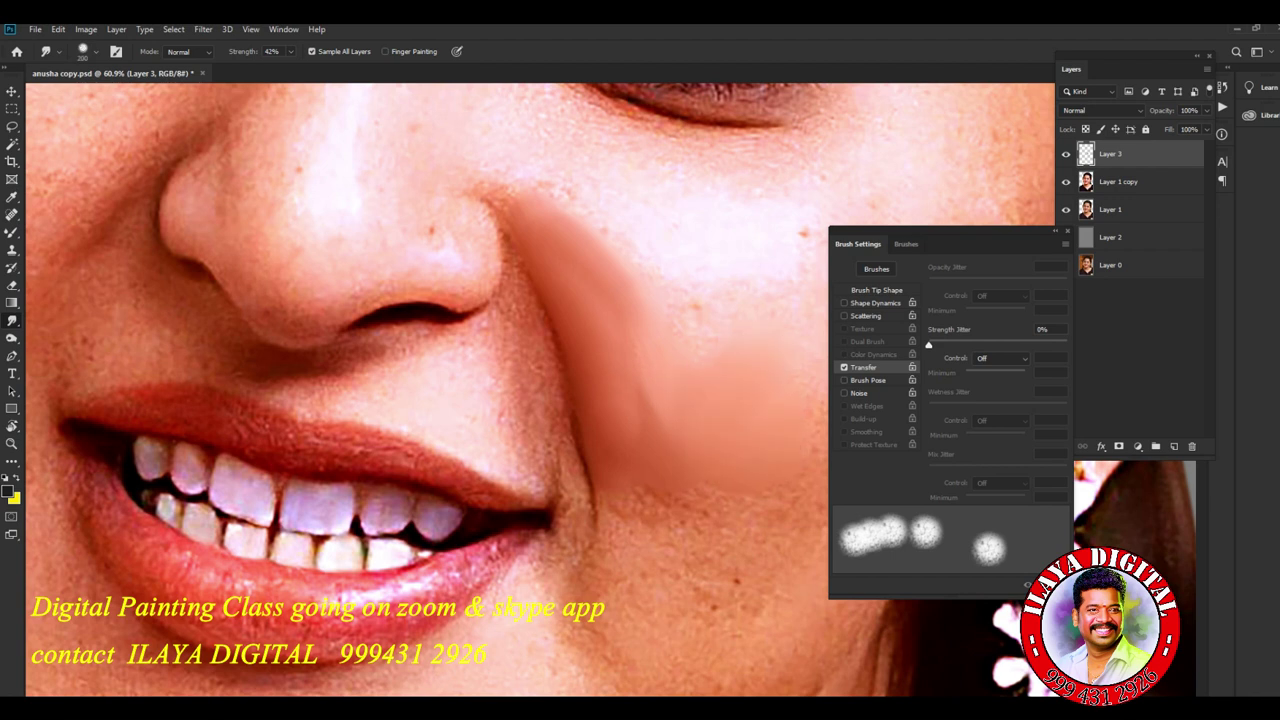
drag(690, 459, 700, 488)
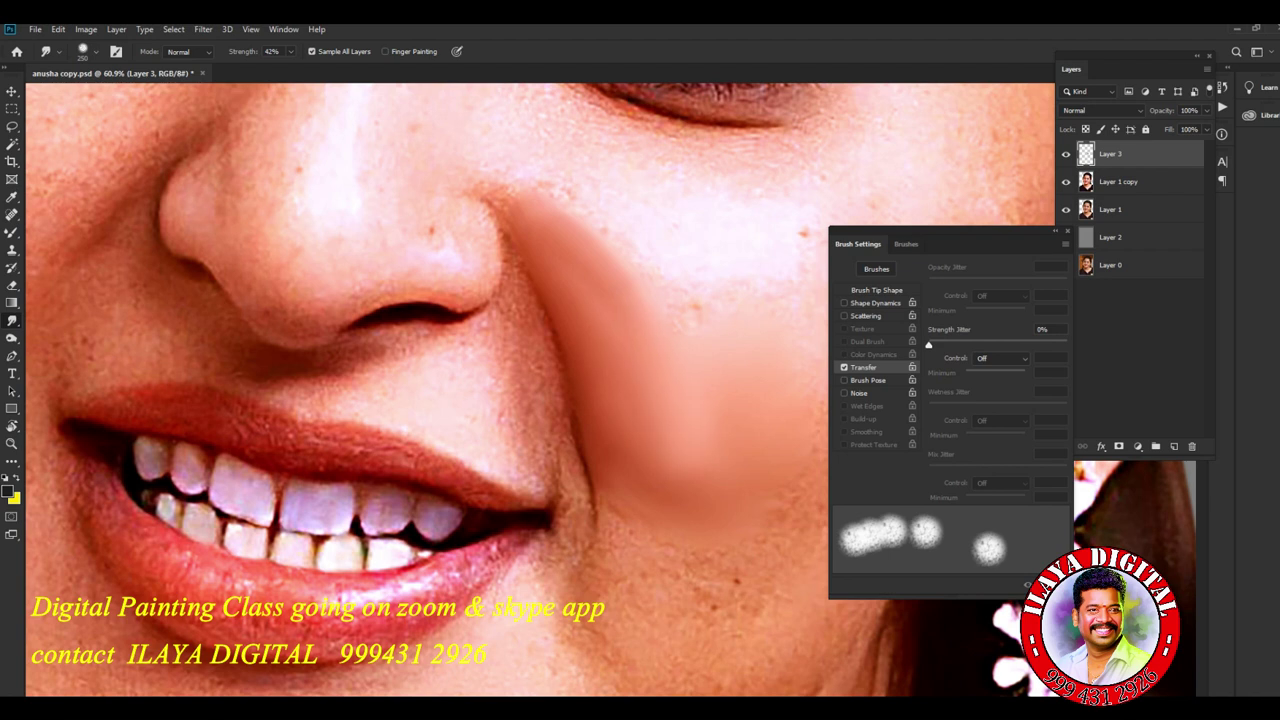
key(ctrl+z)
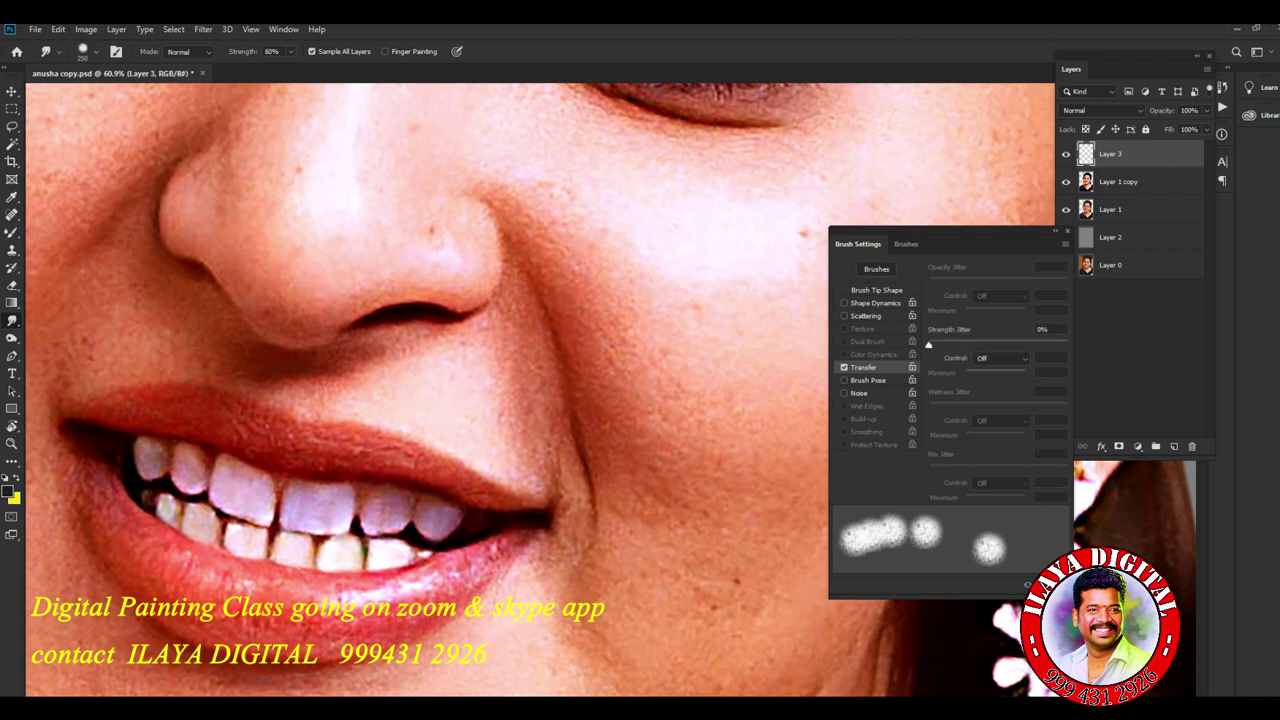
- Set Transfer control to Pen Pressure and size the brush tip to 150 px with Spacing off
click(1000, 358)
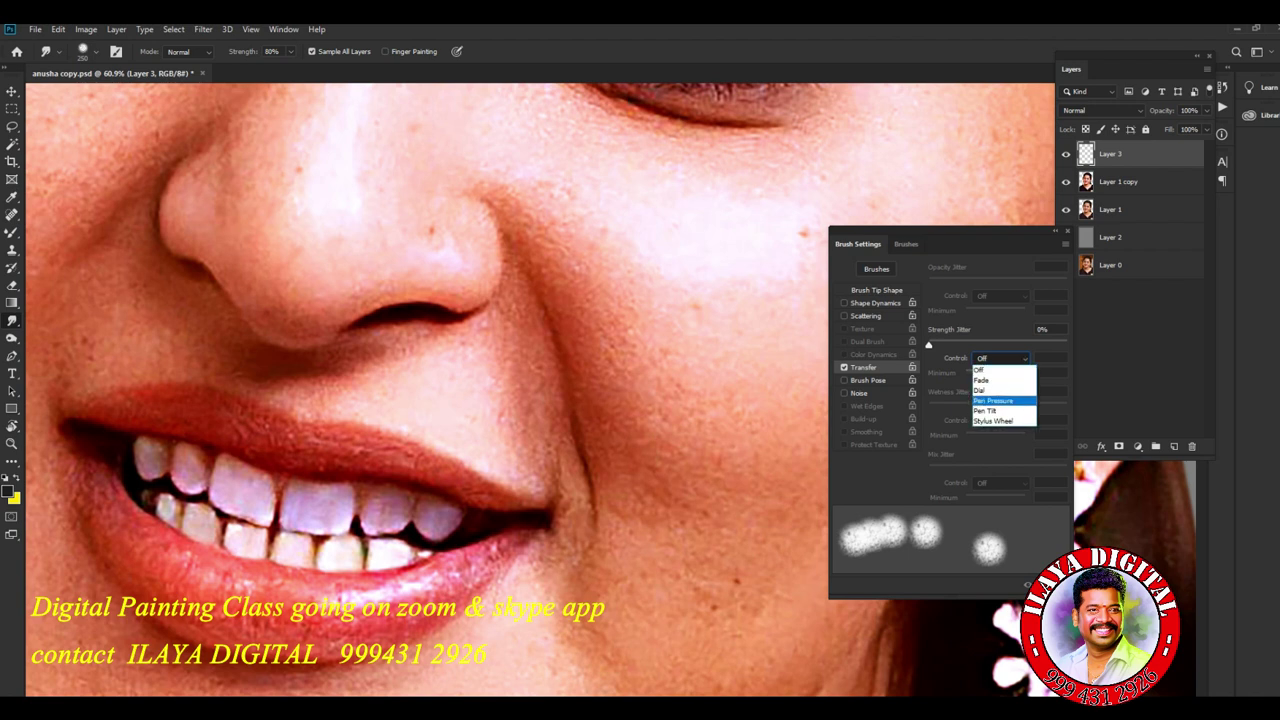
click(1000, 392)
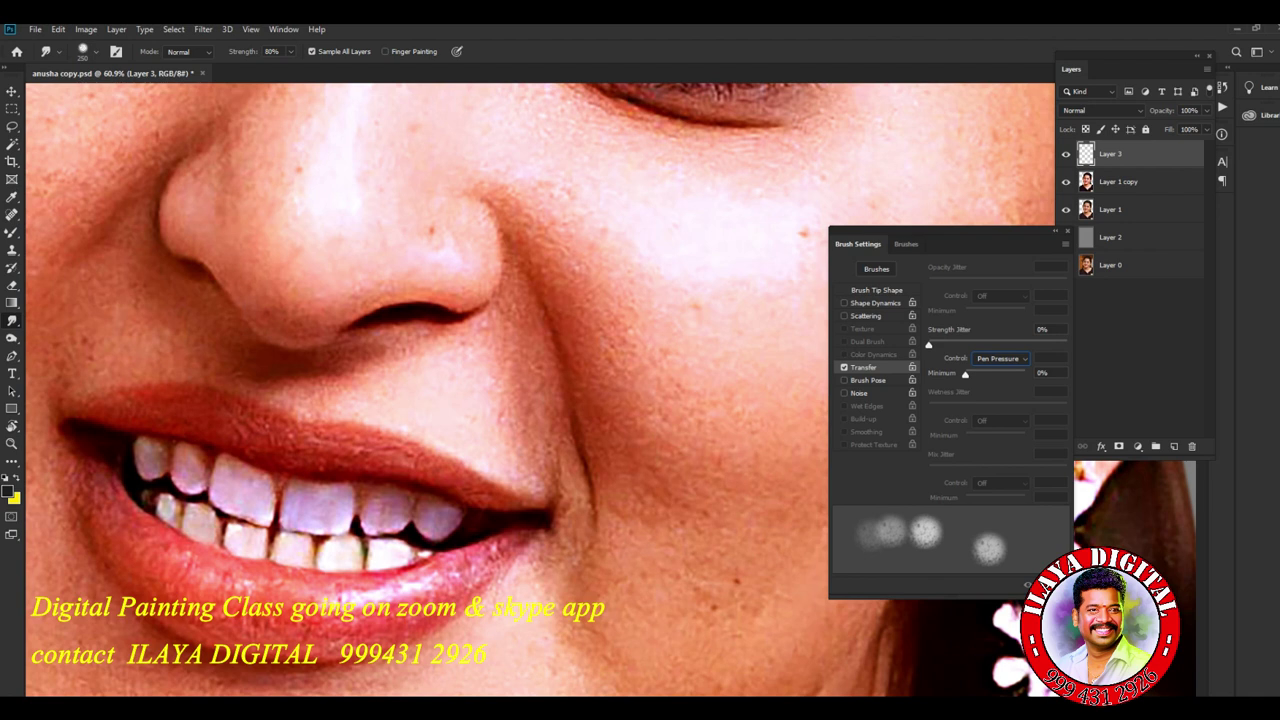
click(876, 290)
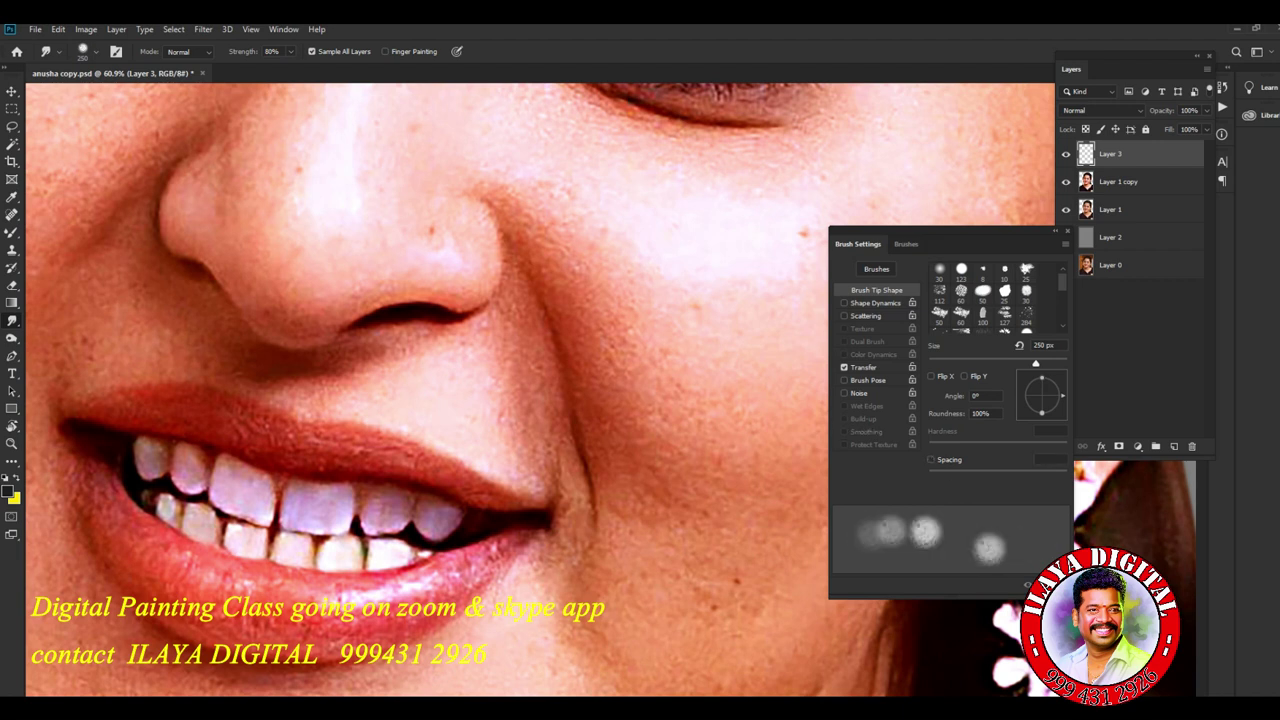
drag(1036, 363, 1053, 363)
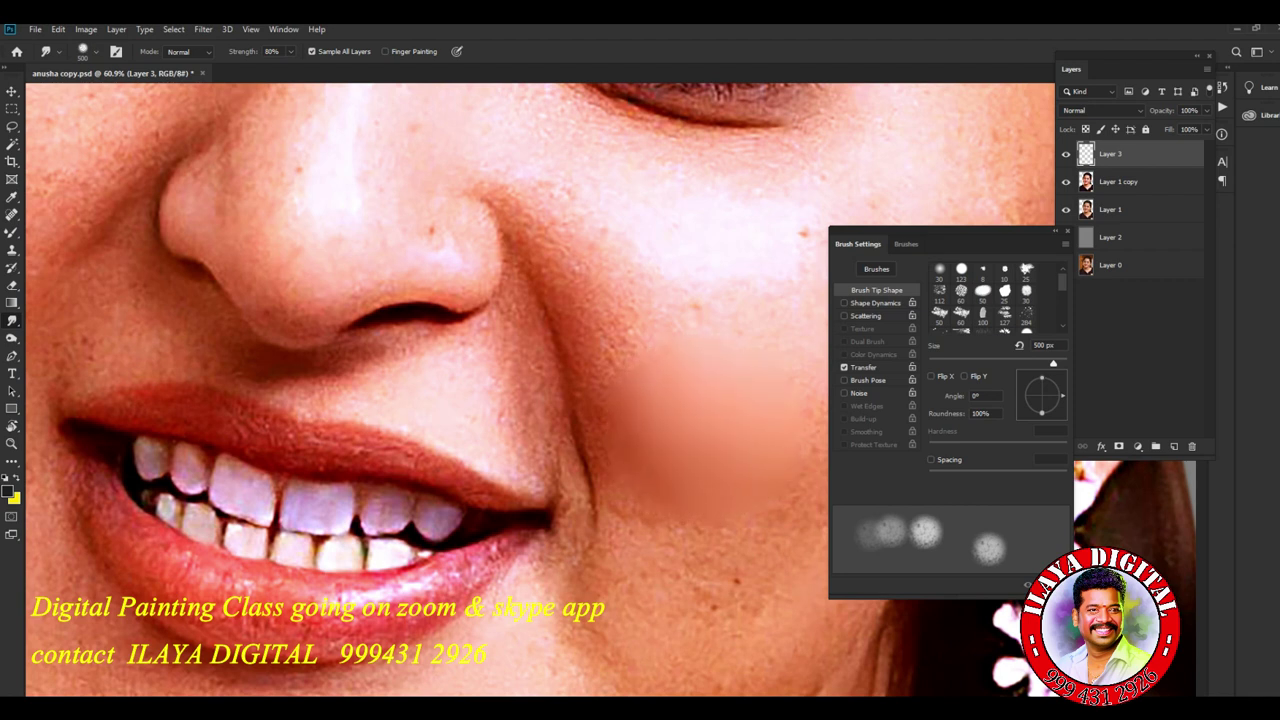
click(931, 459)
drag(1053, 363, 1015, 363)
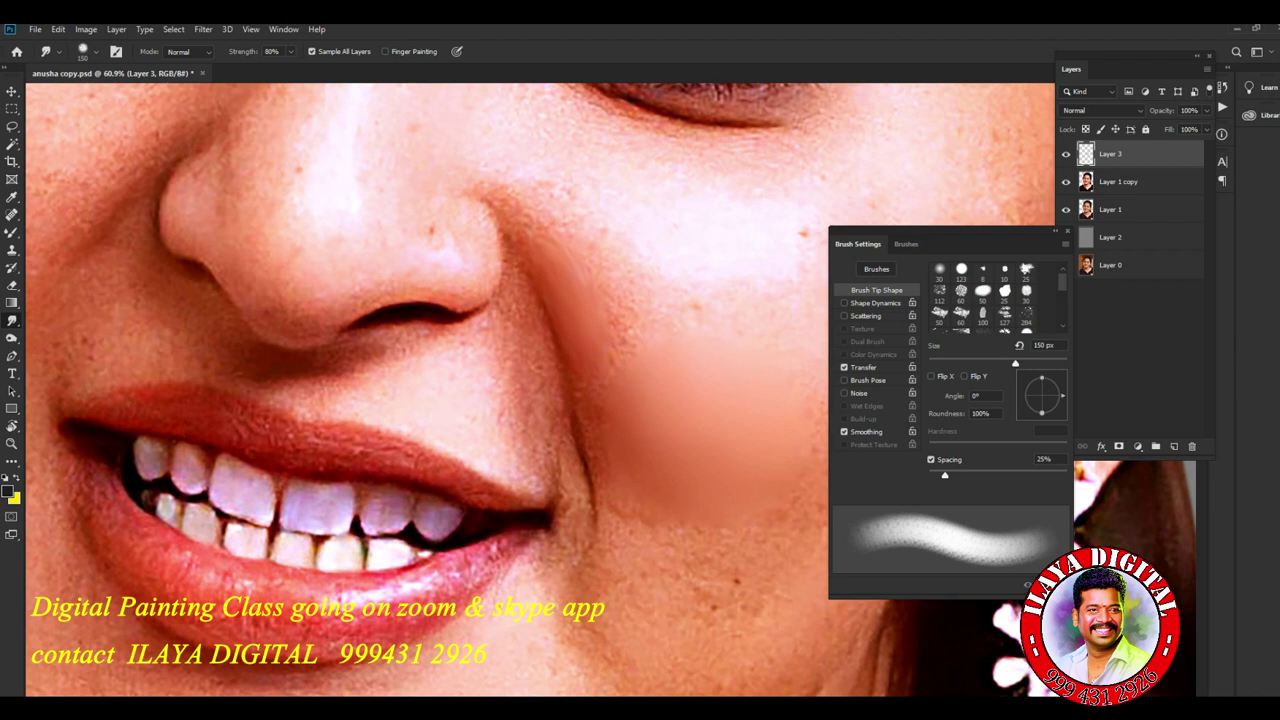
click(931, 459)
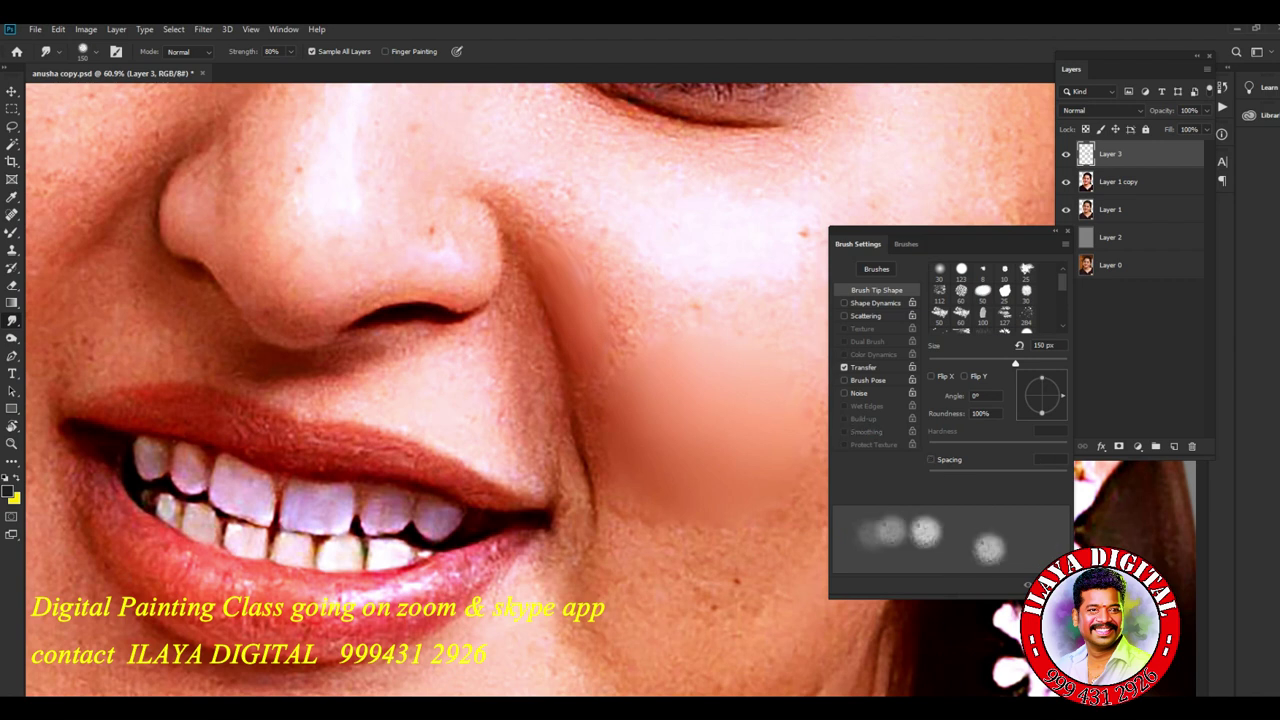
- Keep Transfer on with Strength Jitter driven by Pen Pressure, then close Brush Settings
click(843, 367)
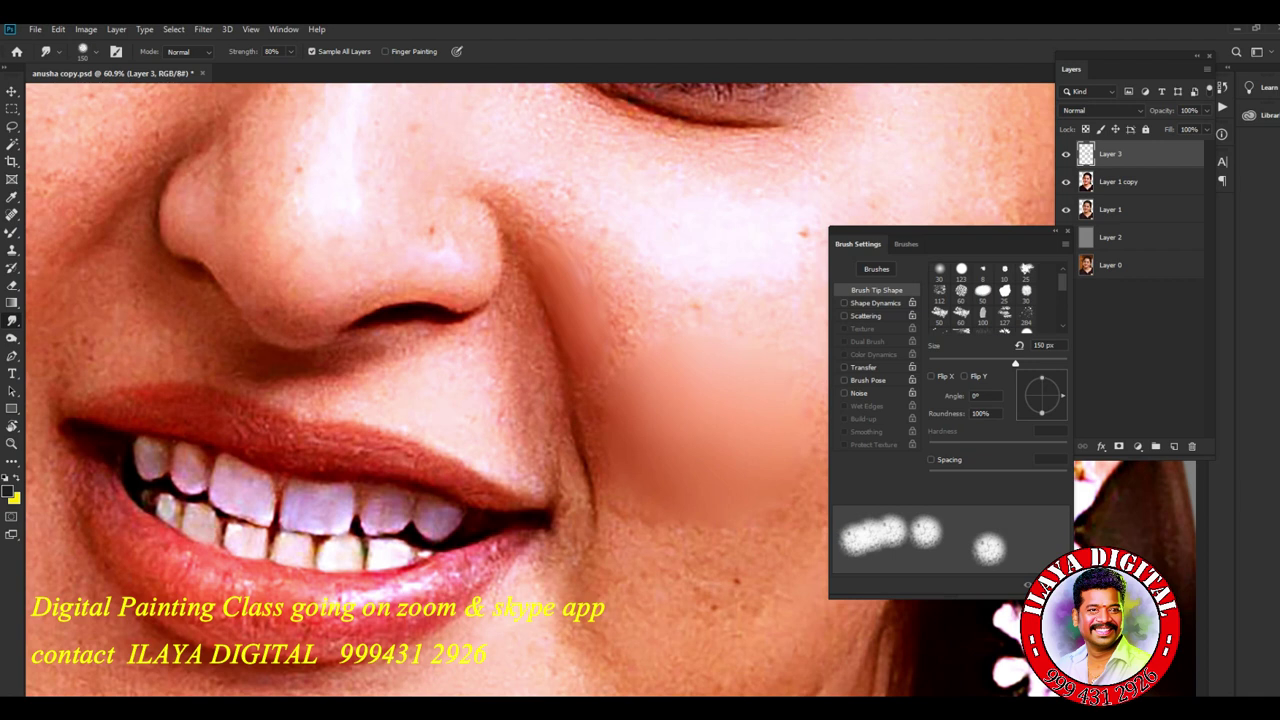
click(863, 367)
click(1000, 358)
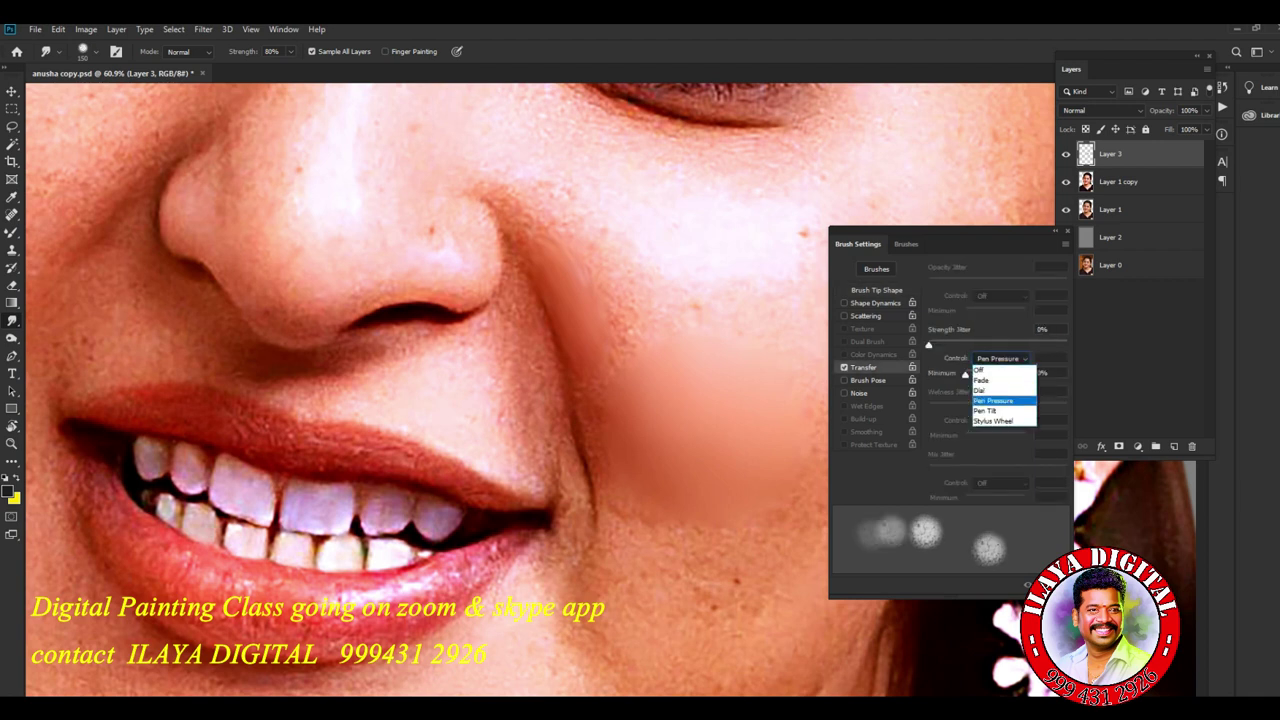
click(1000, 387)
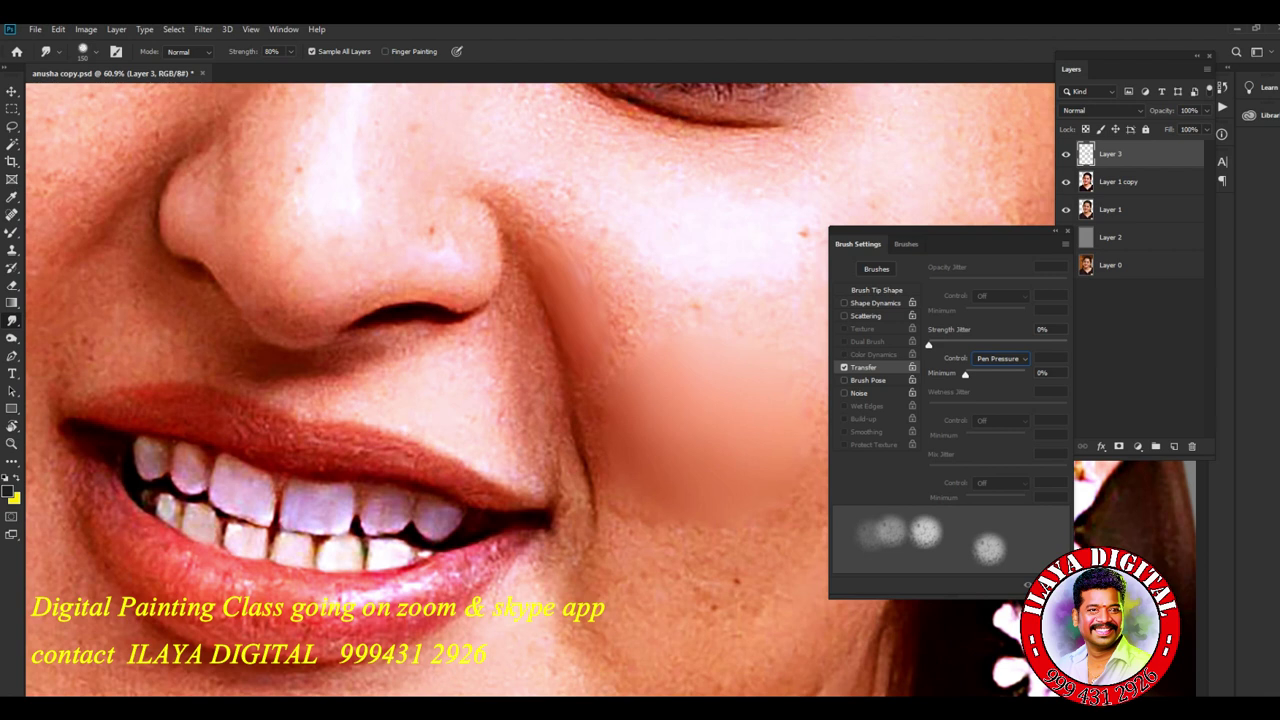
click(876, 290)
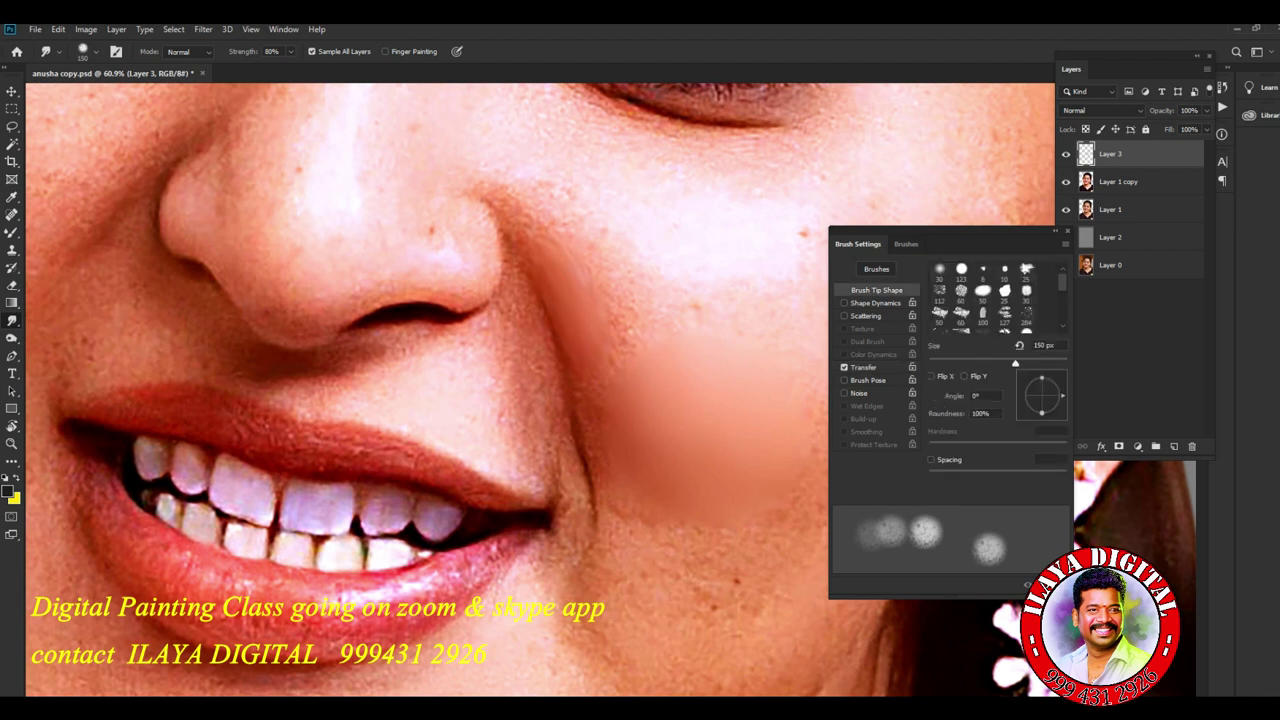
key(F5)
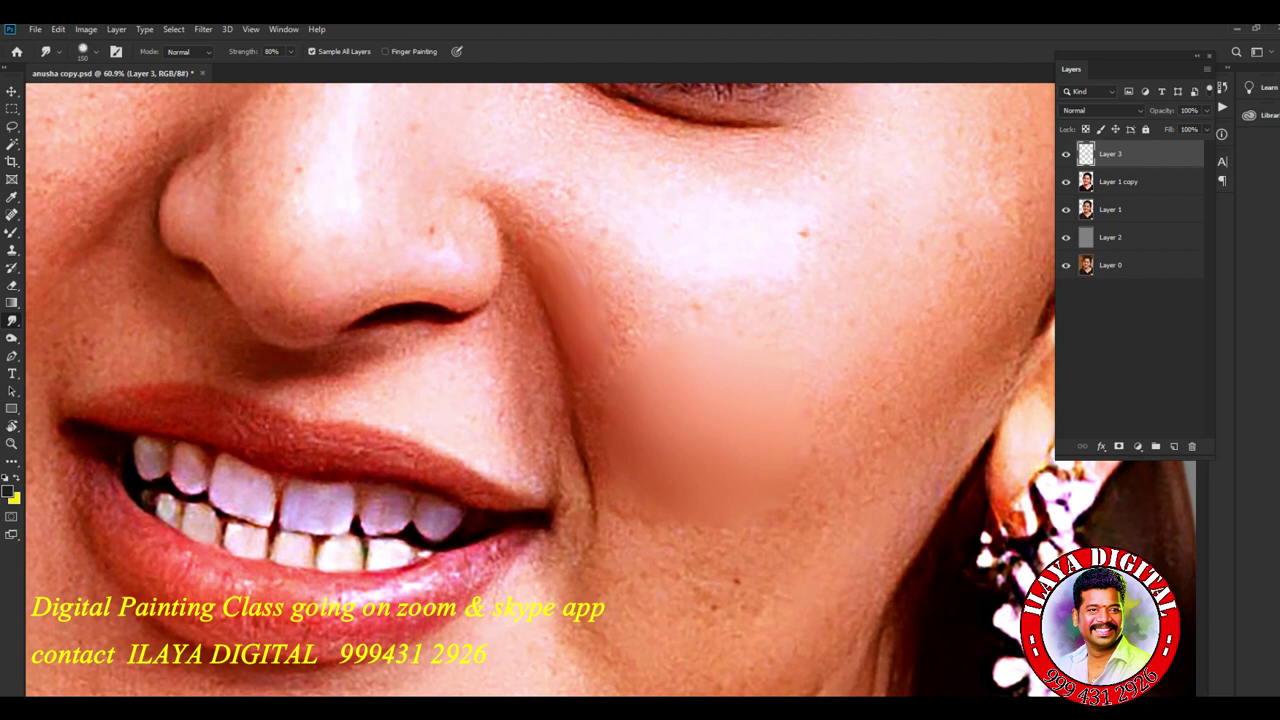
- Undo the last cheek smudge and zoom in on the nose
key(ctrl+z)
key(ctrl+0)
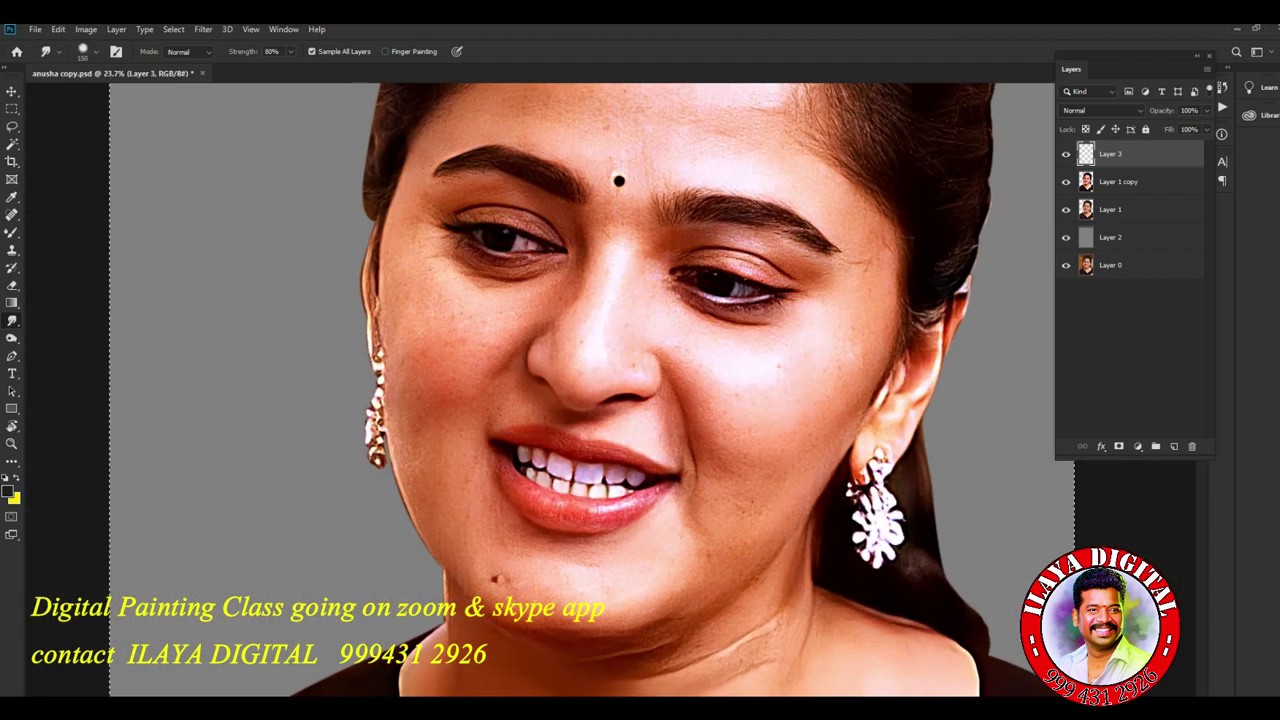
scroll(540, 390, up, 3)
scroll(540, 390, up, 5)
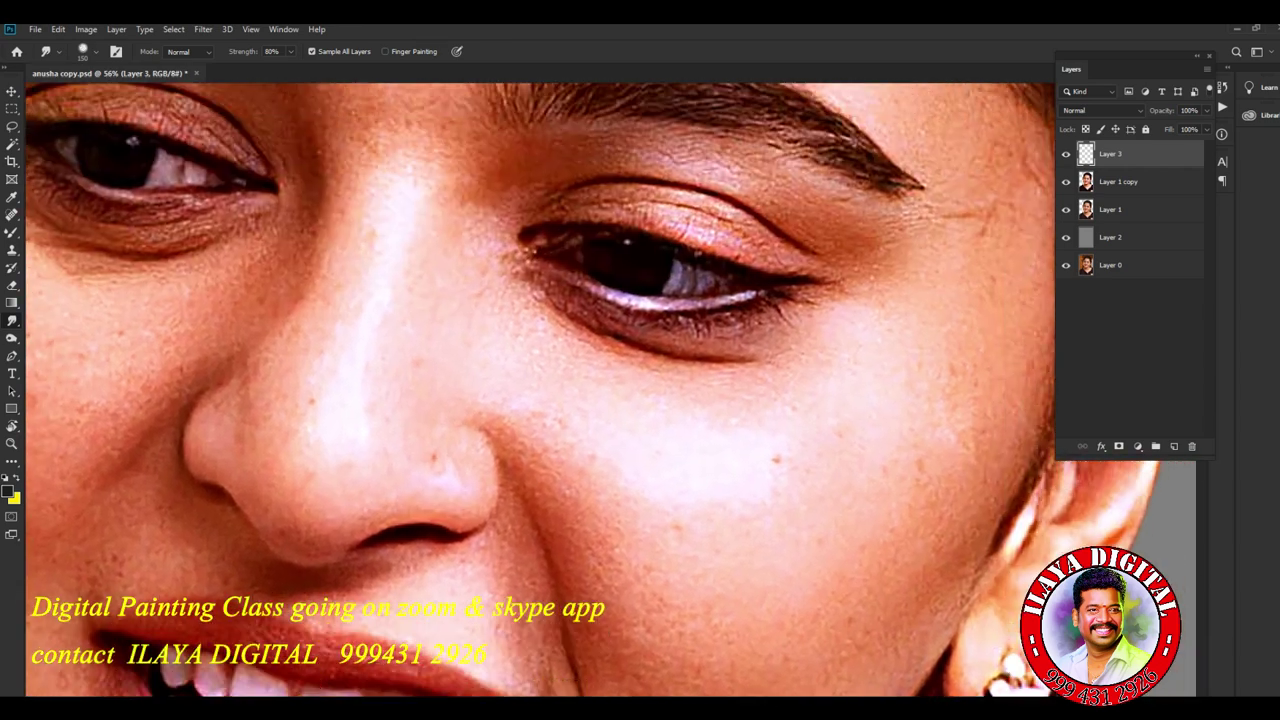
scroll(540, 400, up, 5)
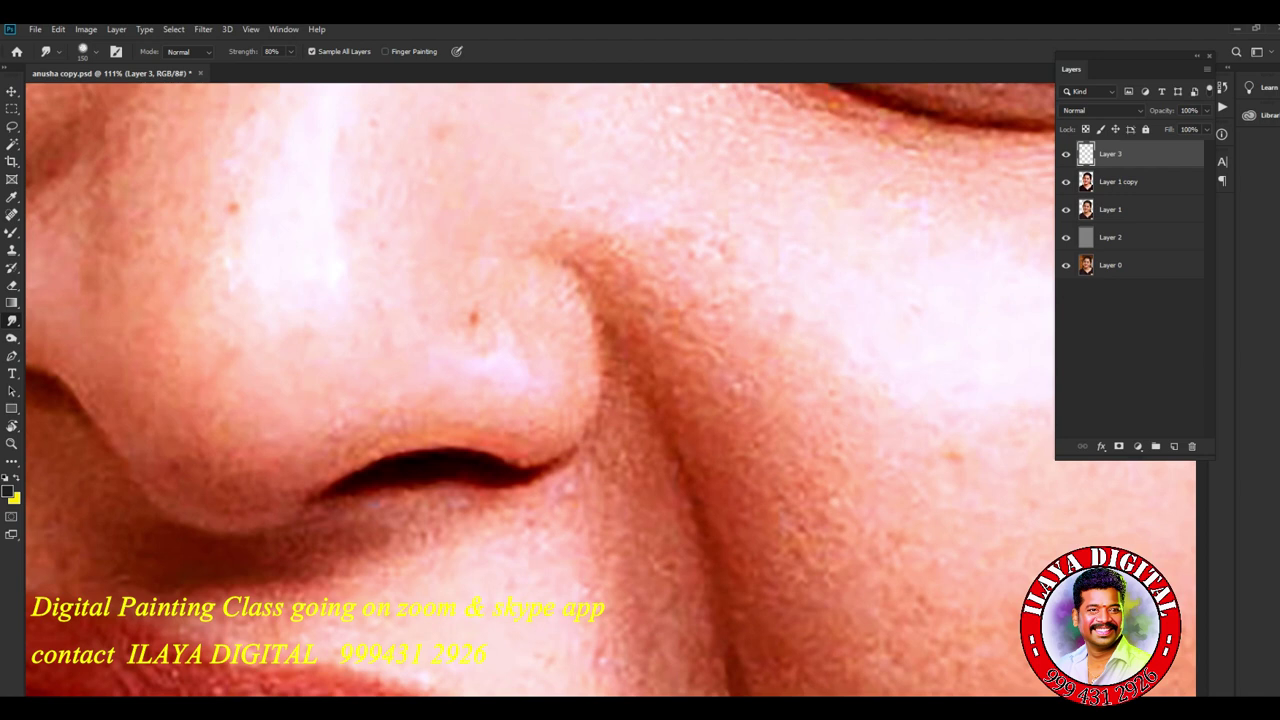
scroll(540, 390, down, 2)
- Rotate the canvas view to about -25° and zoom in closer
key(r)
drag(608, 424, 614, 392)
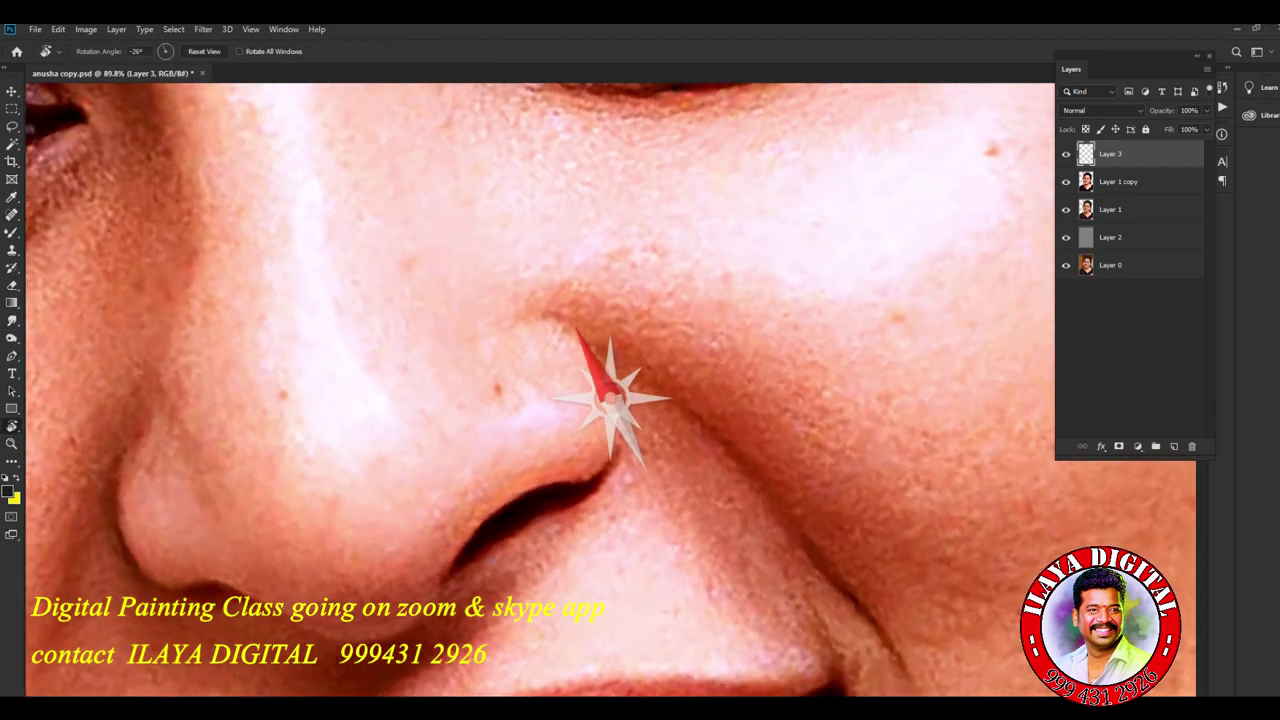
scroll(610, 390, up, 2)
scroll(610, 390, up, 1)
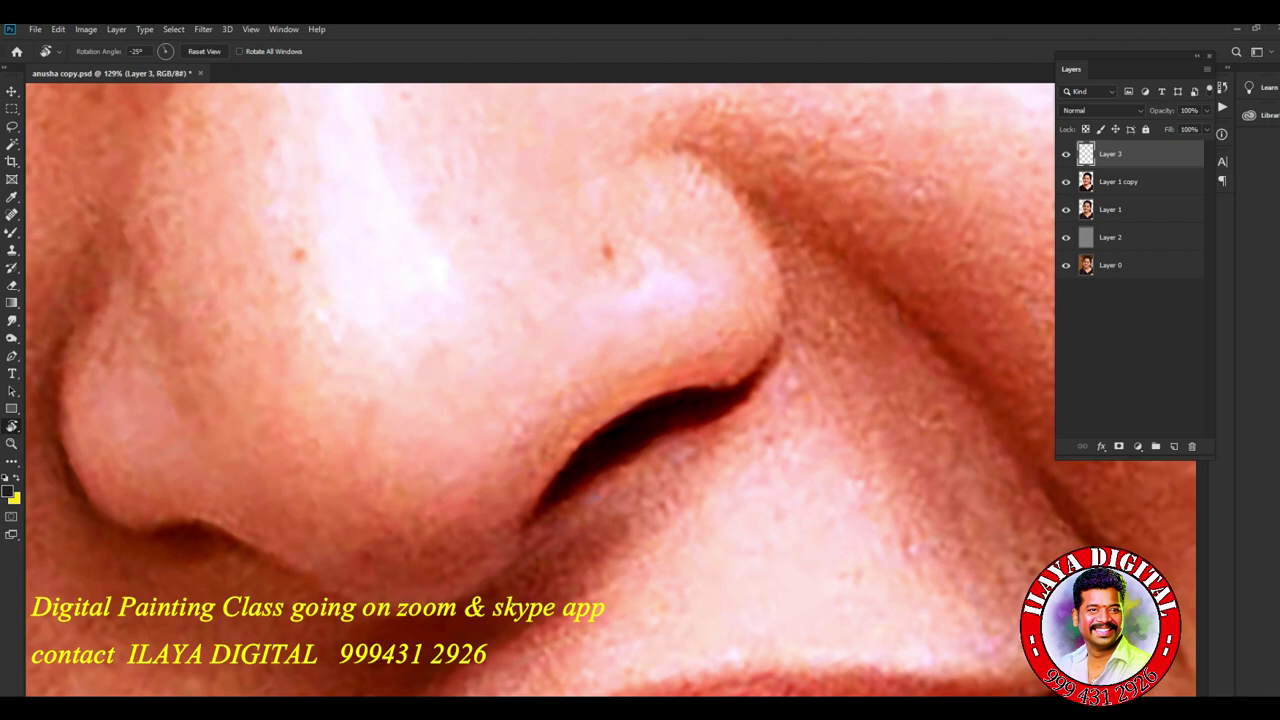
- Smudge away the dark spot on the nose tip and smooth the nostril's lower edge
key(r)
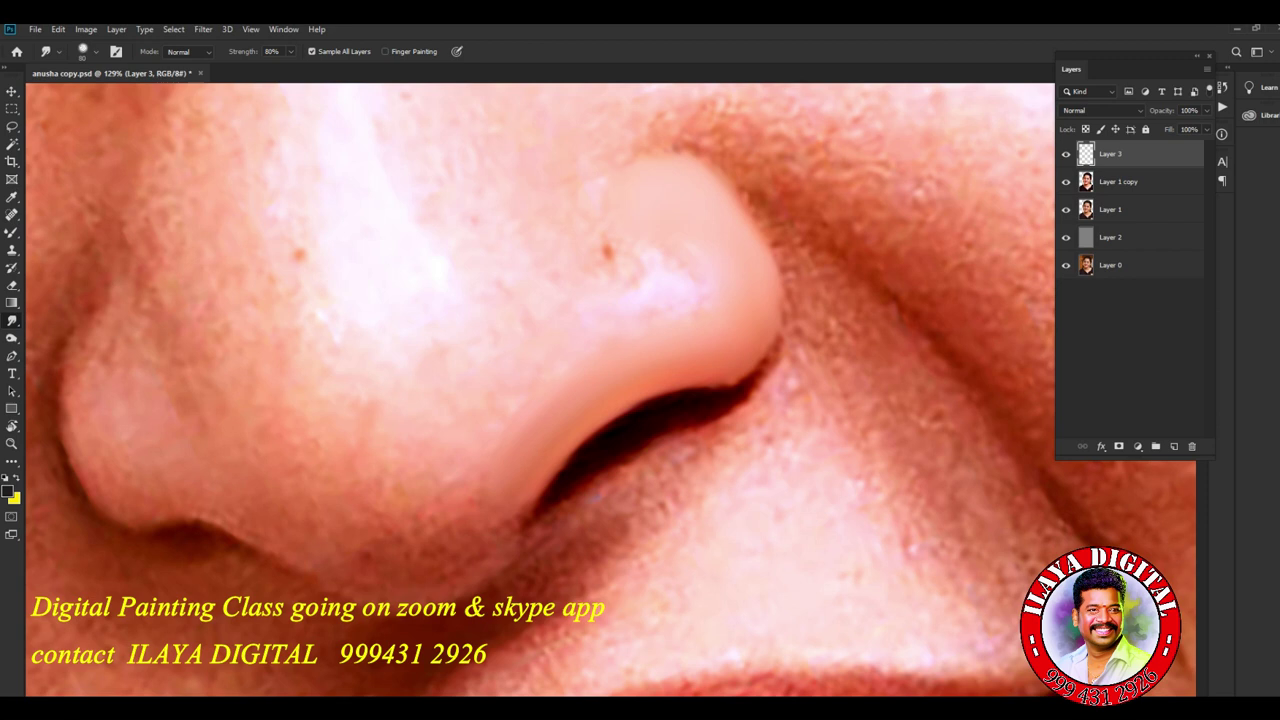
drag(604, 248, 606, 256)
drag(360, 570, 425, 510)
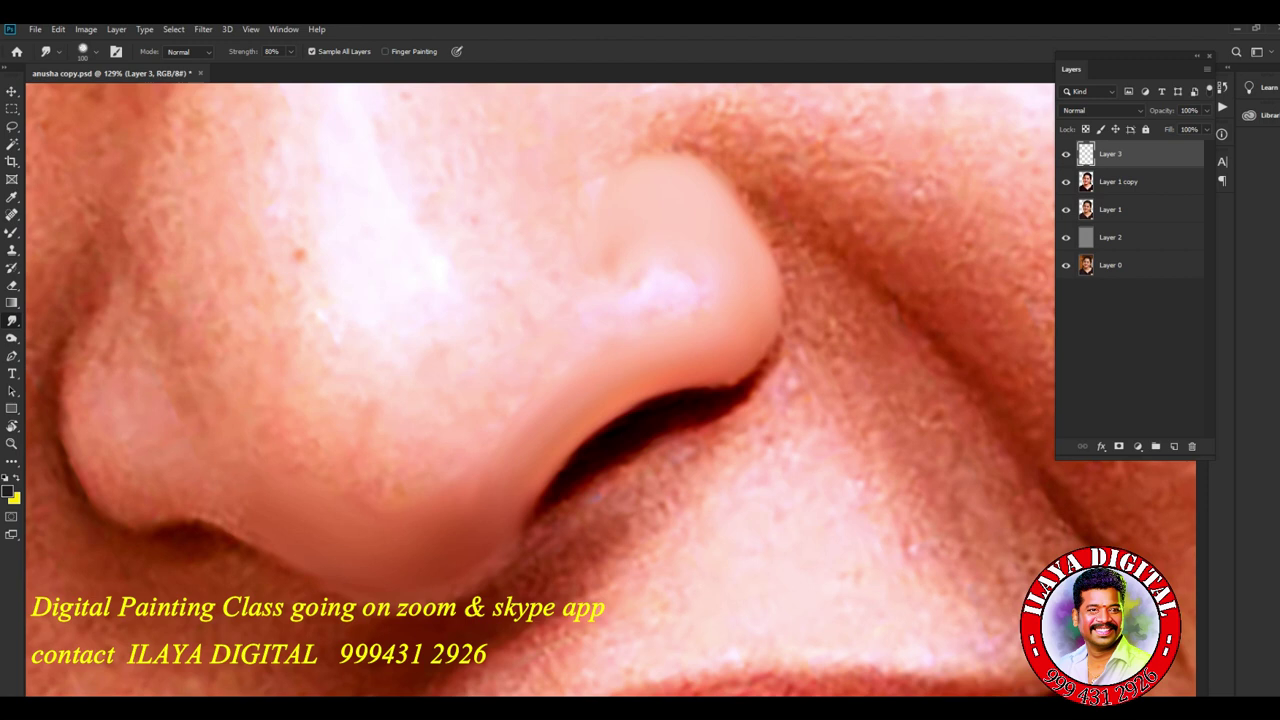
scroll(910, 100, down, 2)
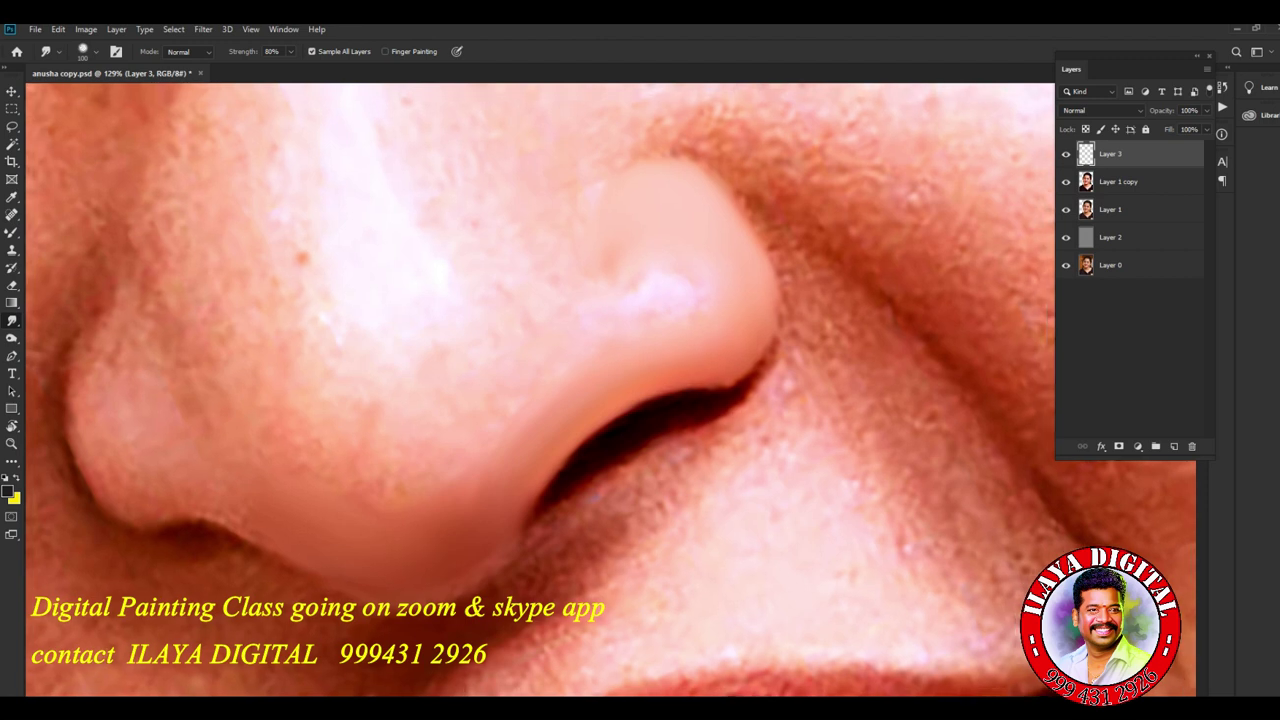
scroll(910, 100, down, 2)
scroll(910, 100, down, 2)
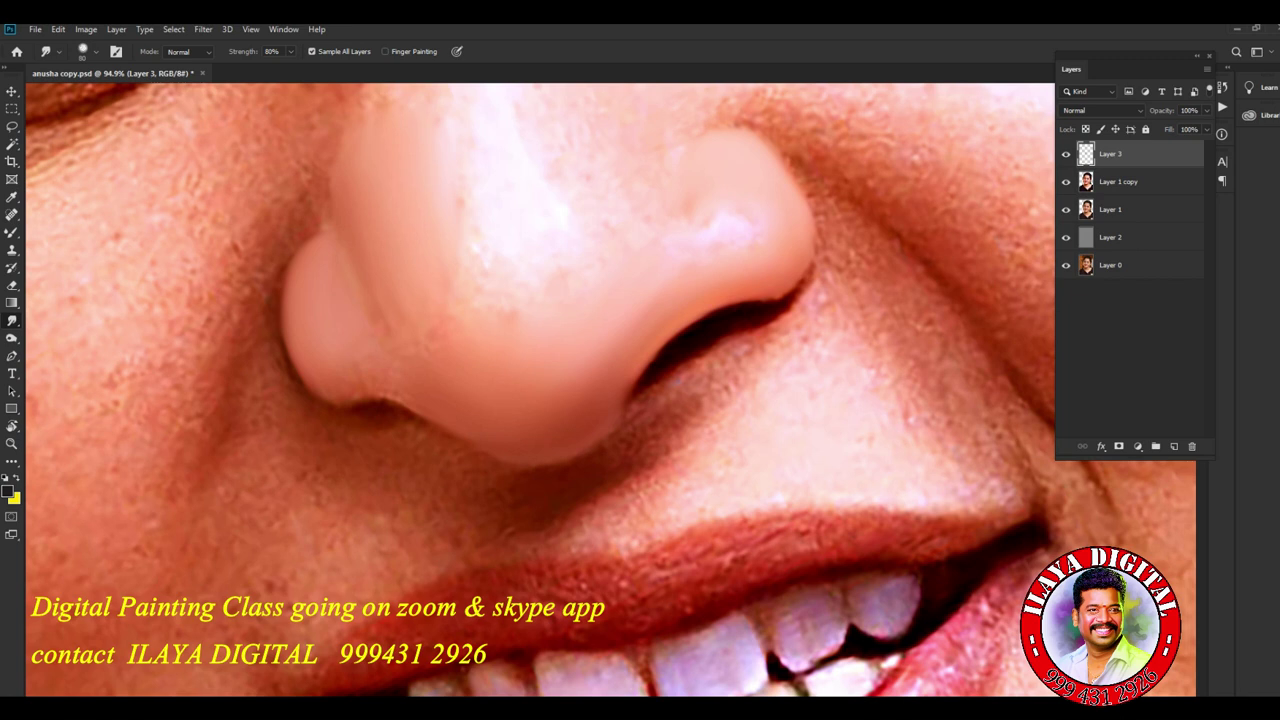
- At 172% zoom, smooth the left nostril wing's outline, then return the view to 100%
scroll(210, 312, up, 2)
scroll(210, 312, up, 2)
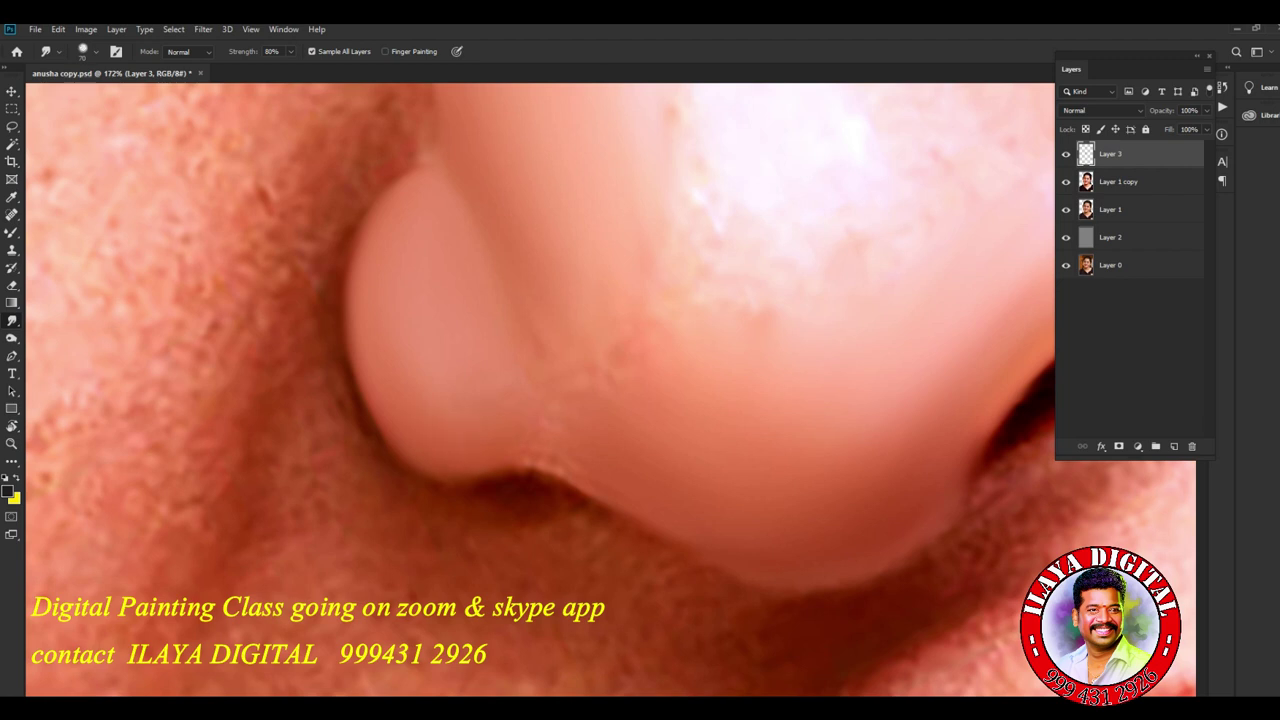
drag(543, 423, 551, 429)
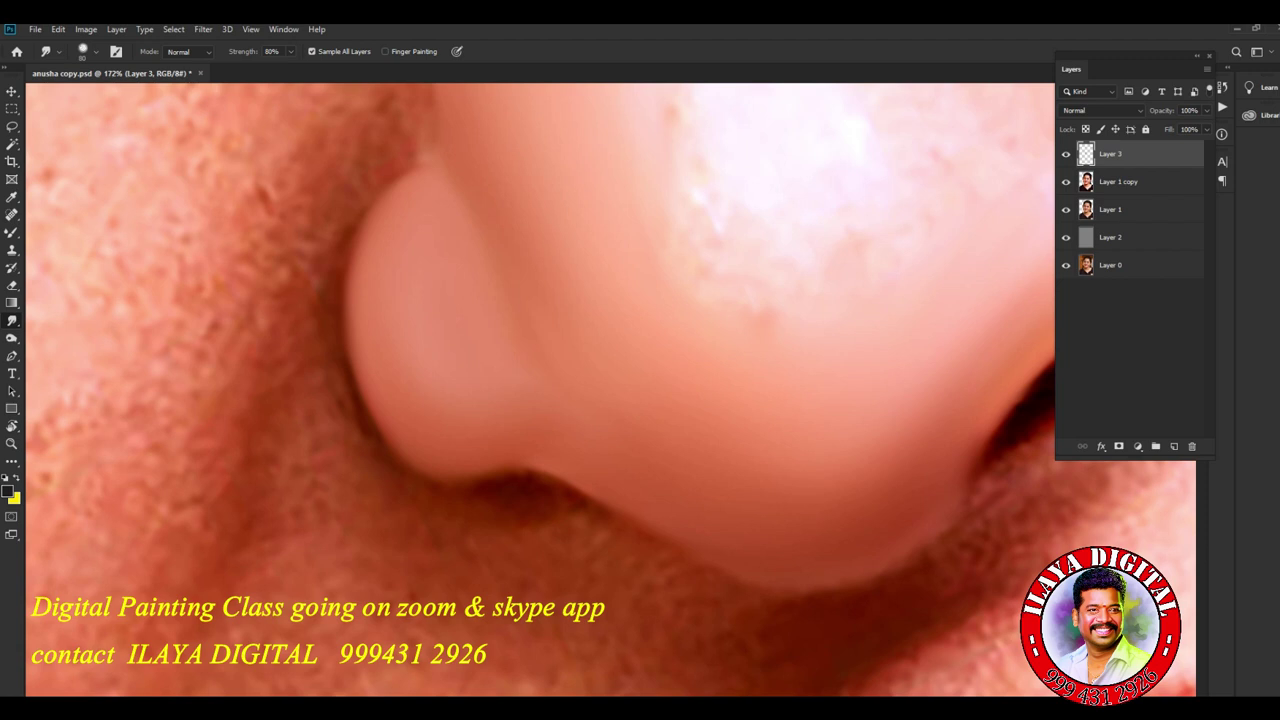
scroll(610, 390, down, 5)
key(ctrl+1)
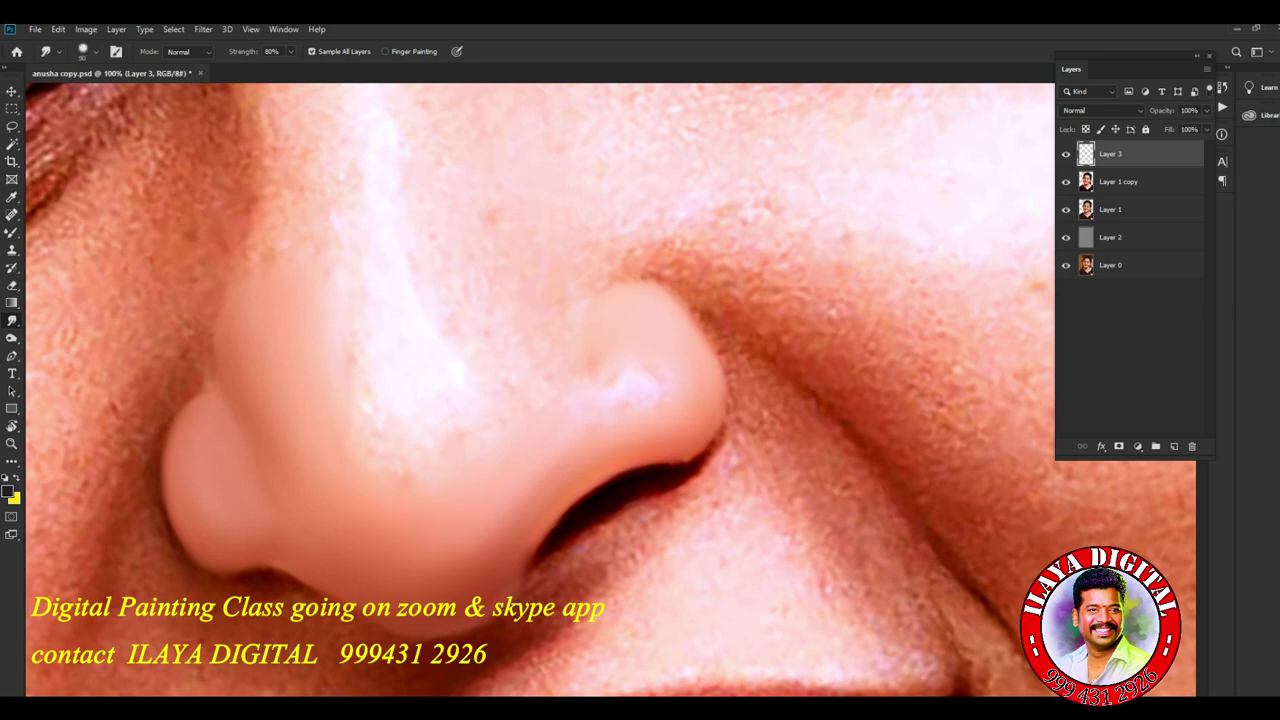
scroll(540, 390, down, 5)
scroll(540, 390, up, 5)
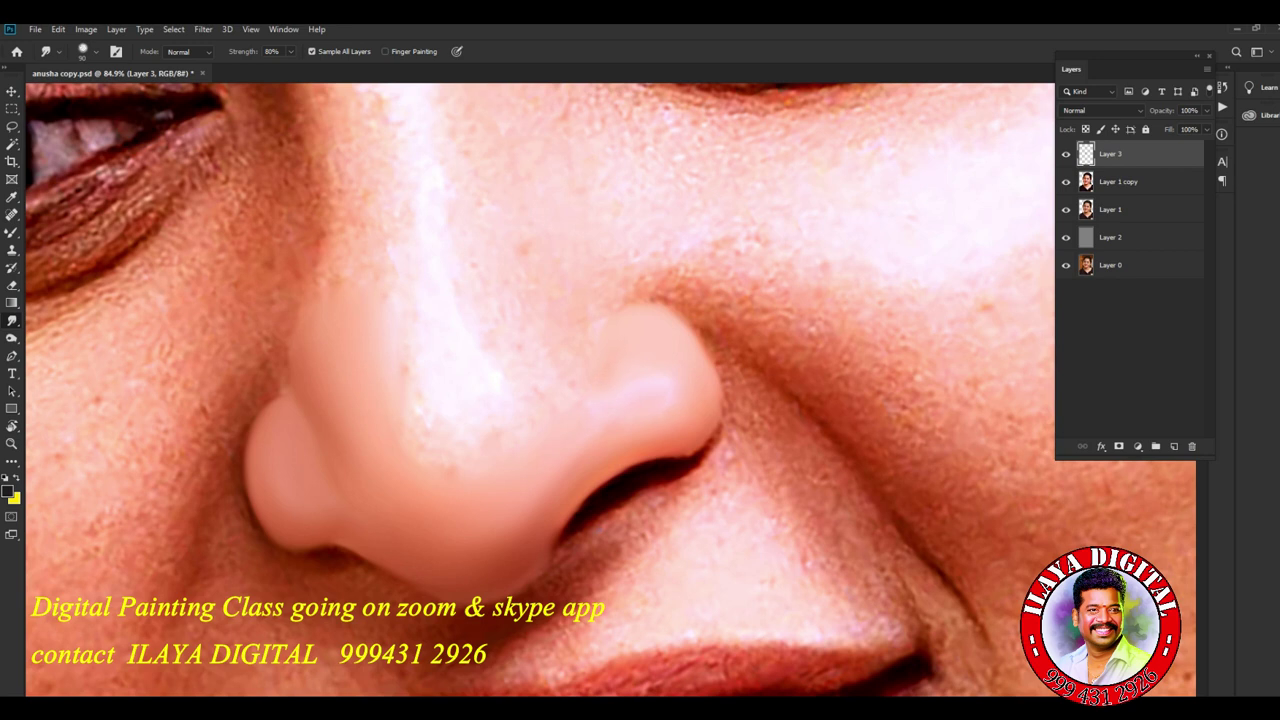
scroll(610, 390, up, 3)
- Smudge along the nose bridge and its shaded side, pulling the bright highlight upward toward the brow
scroll(610, 390, up, 2)
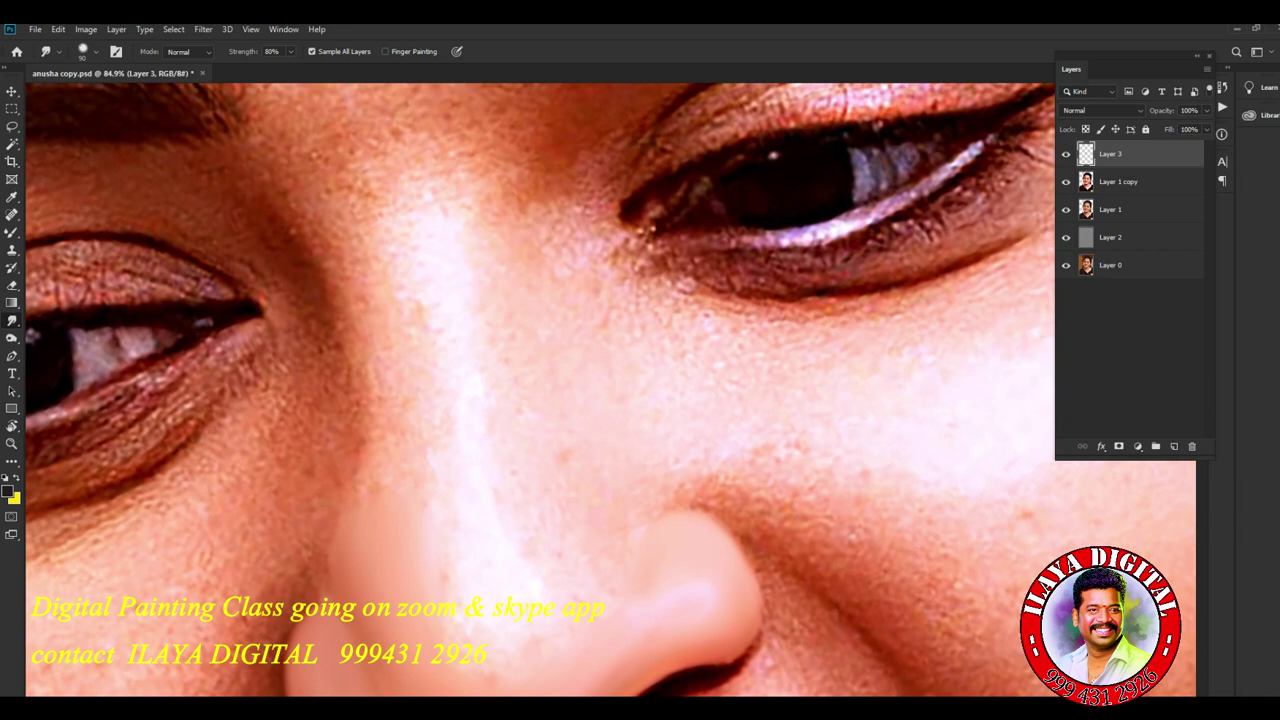
scroll(620, 330, down, 2)
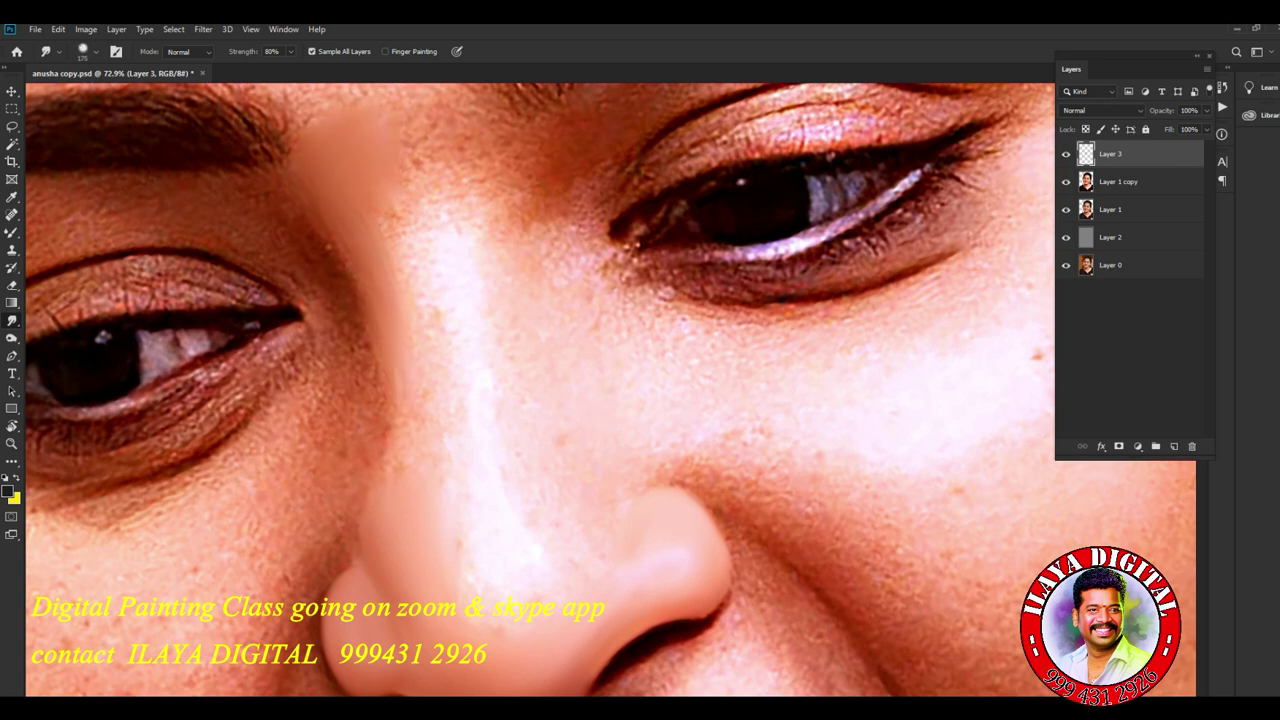
drag(413, 145, 393, 212)
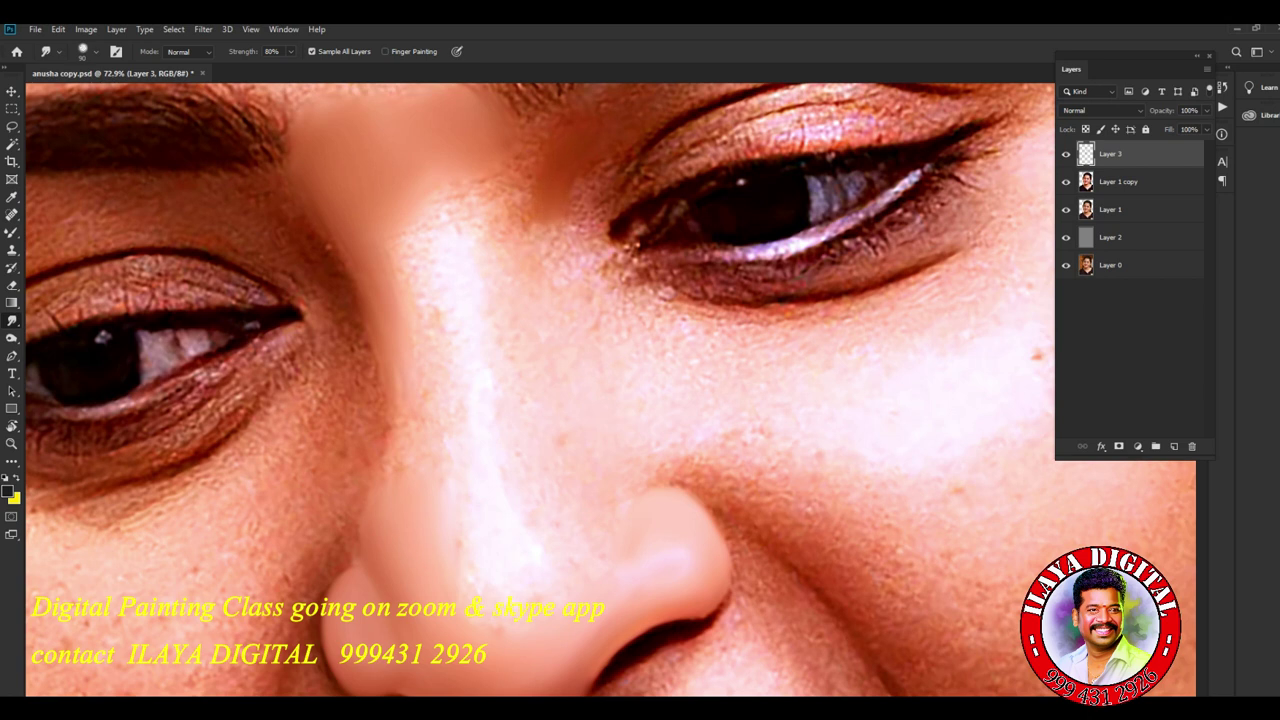
drag(508, 165, 520, 200)
mouse_move(452, 220)
mouse_down()
mouse_move(445, 192)
mouse_move(458, 192)
mouse_up()
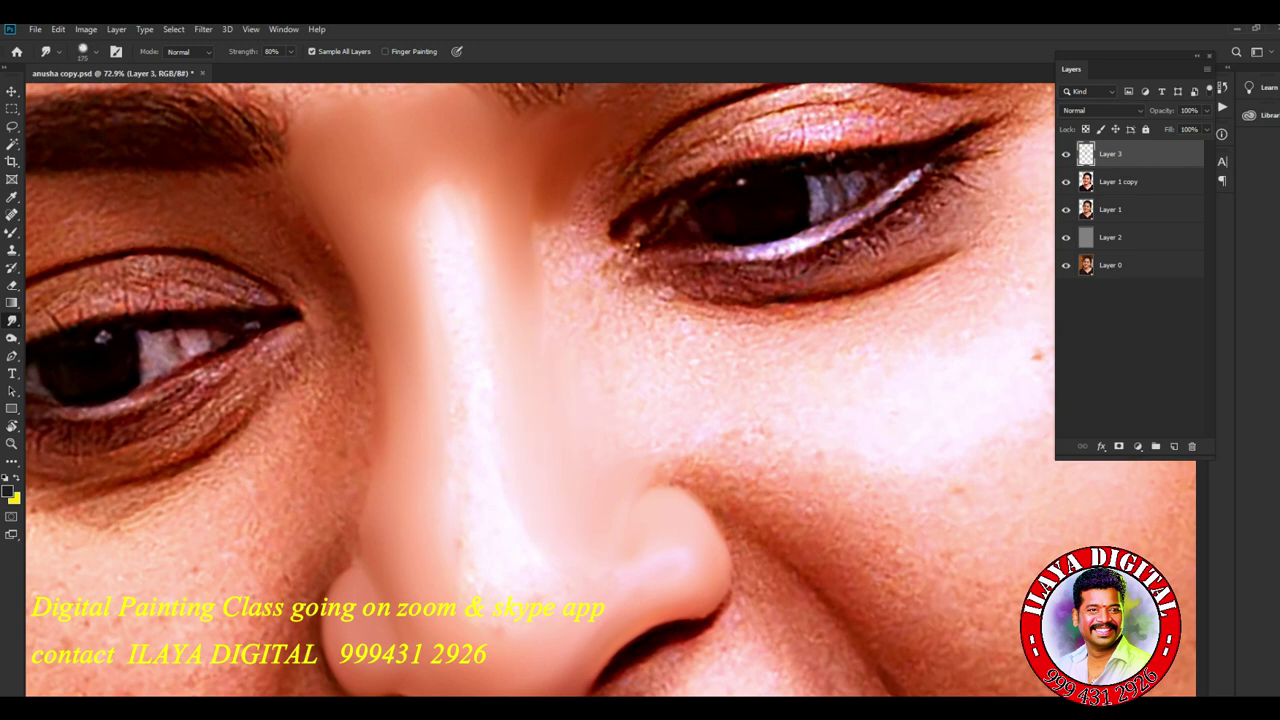
drag(449, 216, 446, 184)
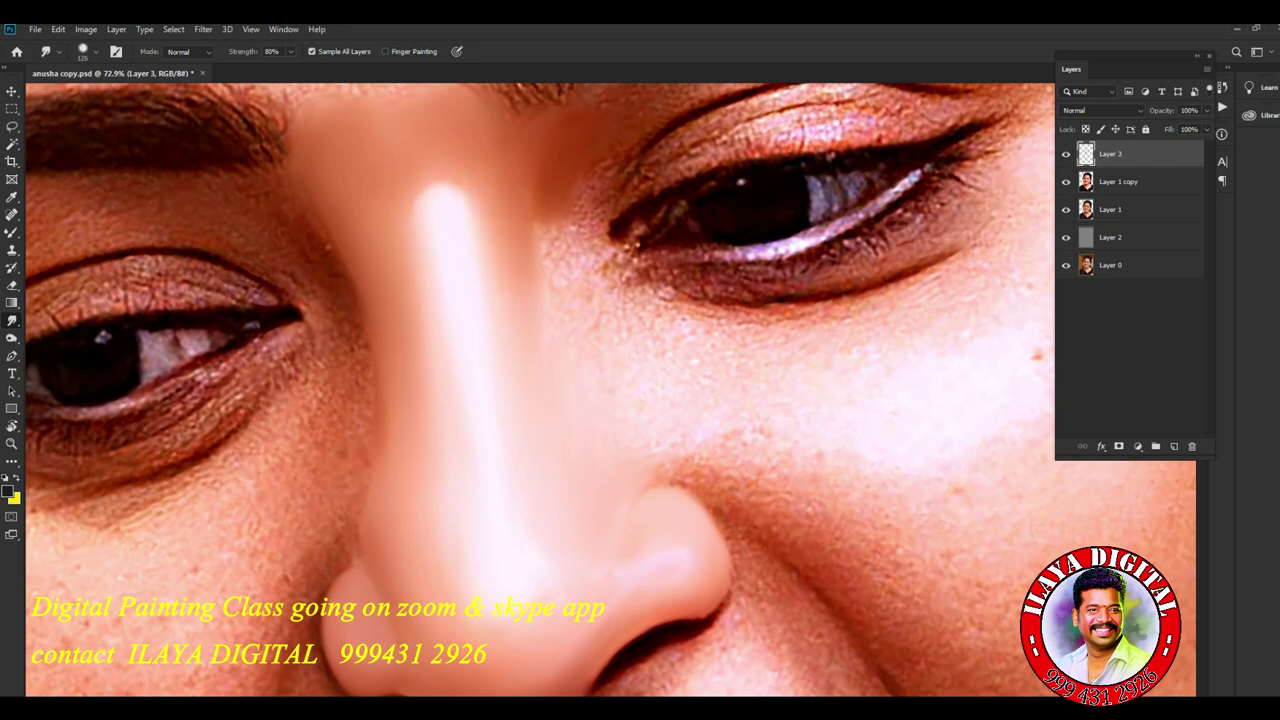
key(F5)
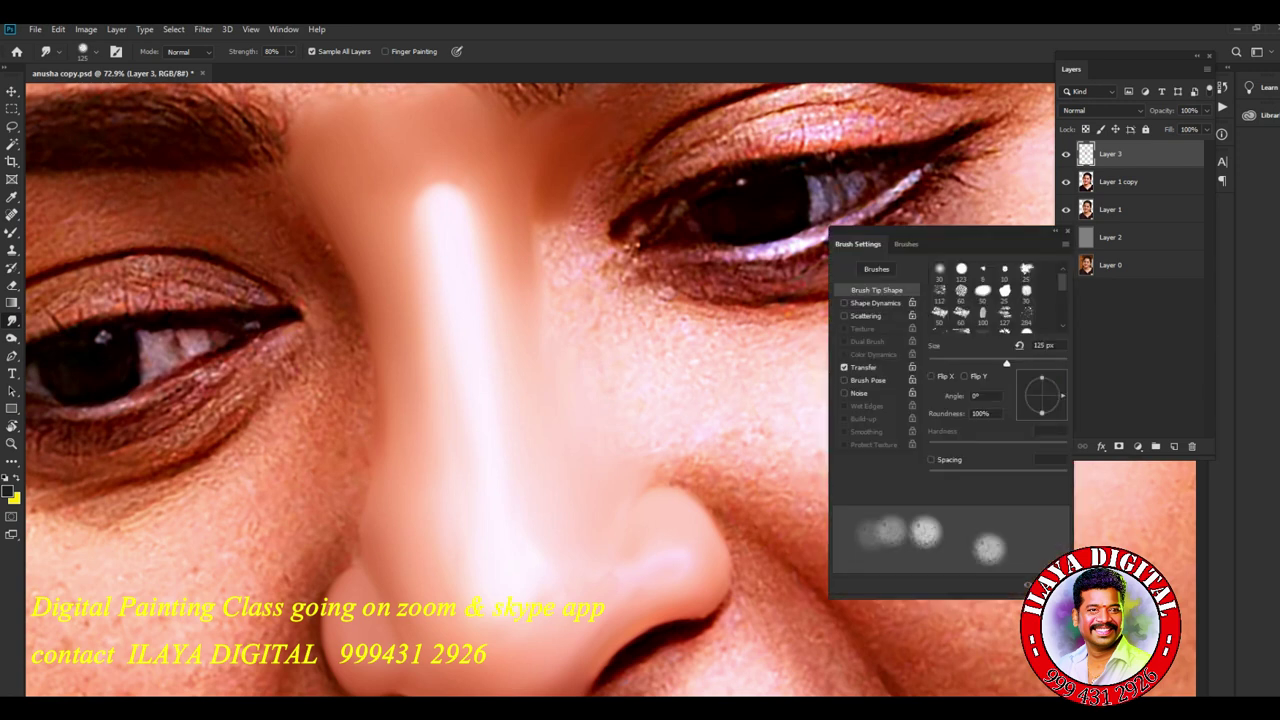
key(F5)
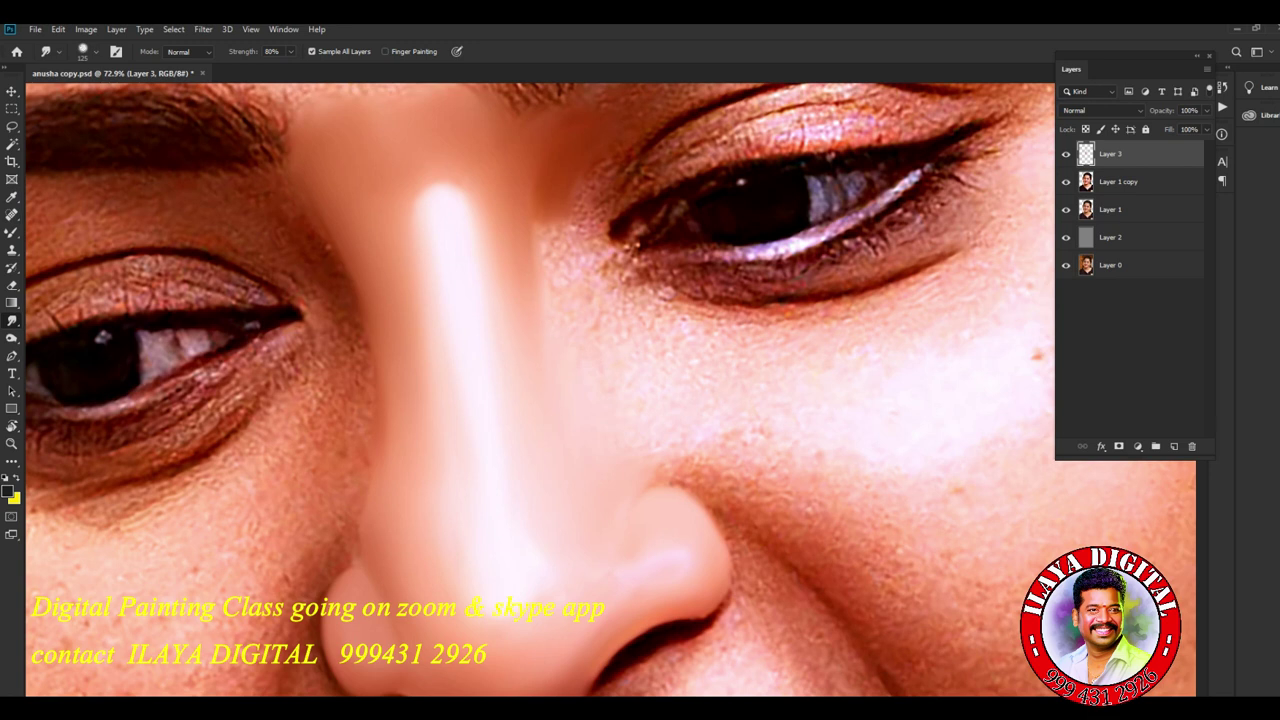
scroll(540, 390, down, 5)
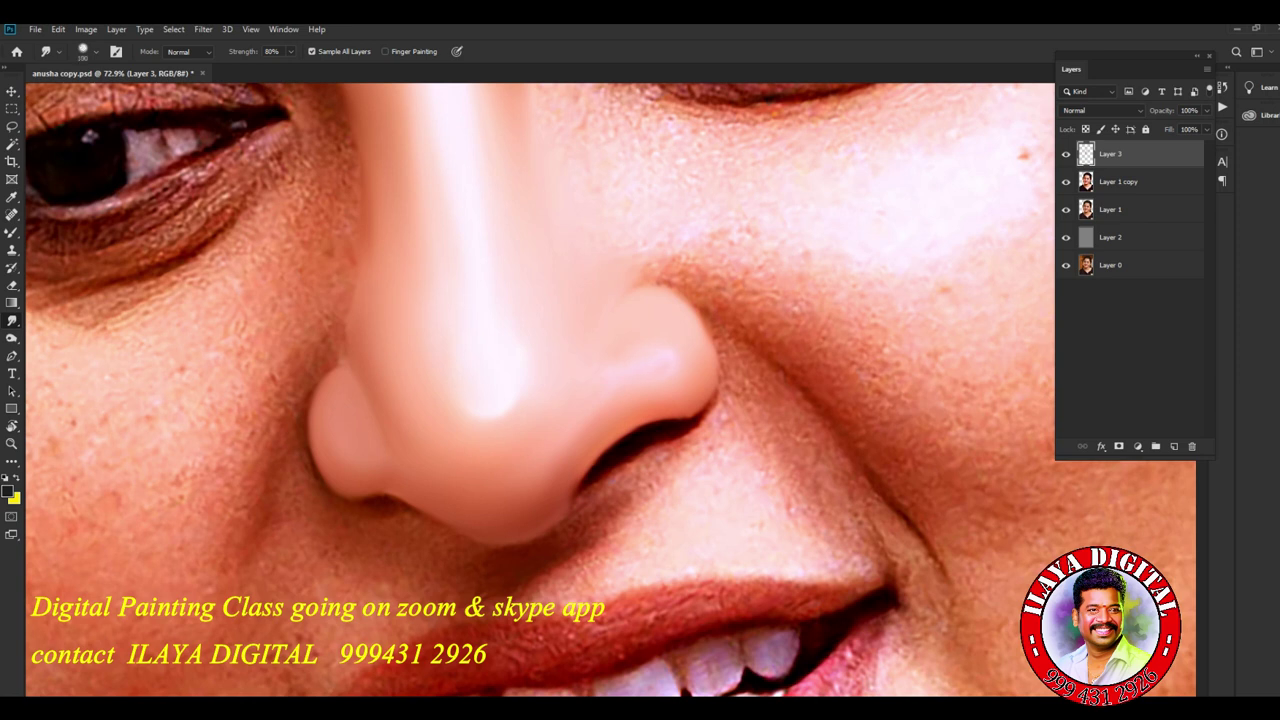
- Zoom out and toggle Layer 3's visibility to compare the painted nose with the original photo
scroll(700, 400, down, 3)
scroll(700, 400, down, 2)
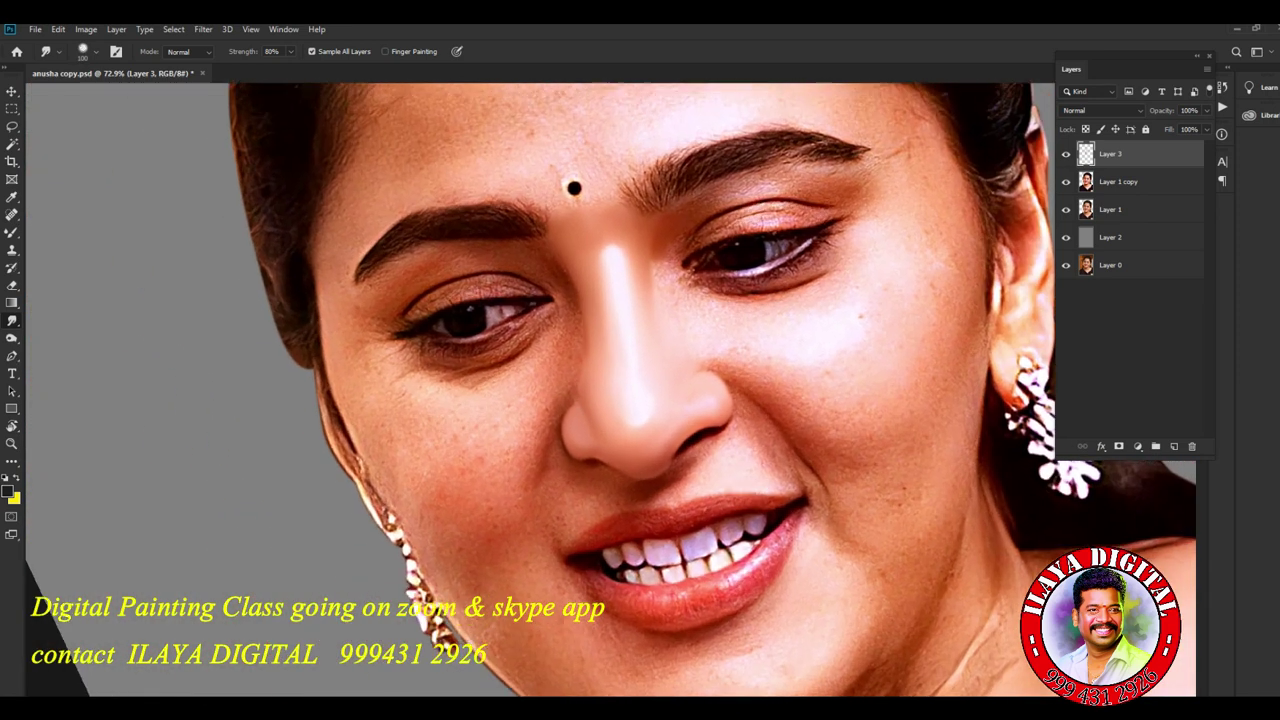
click(1066, 154)
click(1066, 154)
click(1066, 154)
scroll(805, 403, up, 1)
scroll(805, 403, up, 4)
scroll(610, 390, down, 2)
scroll(610, 390, down, 3)
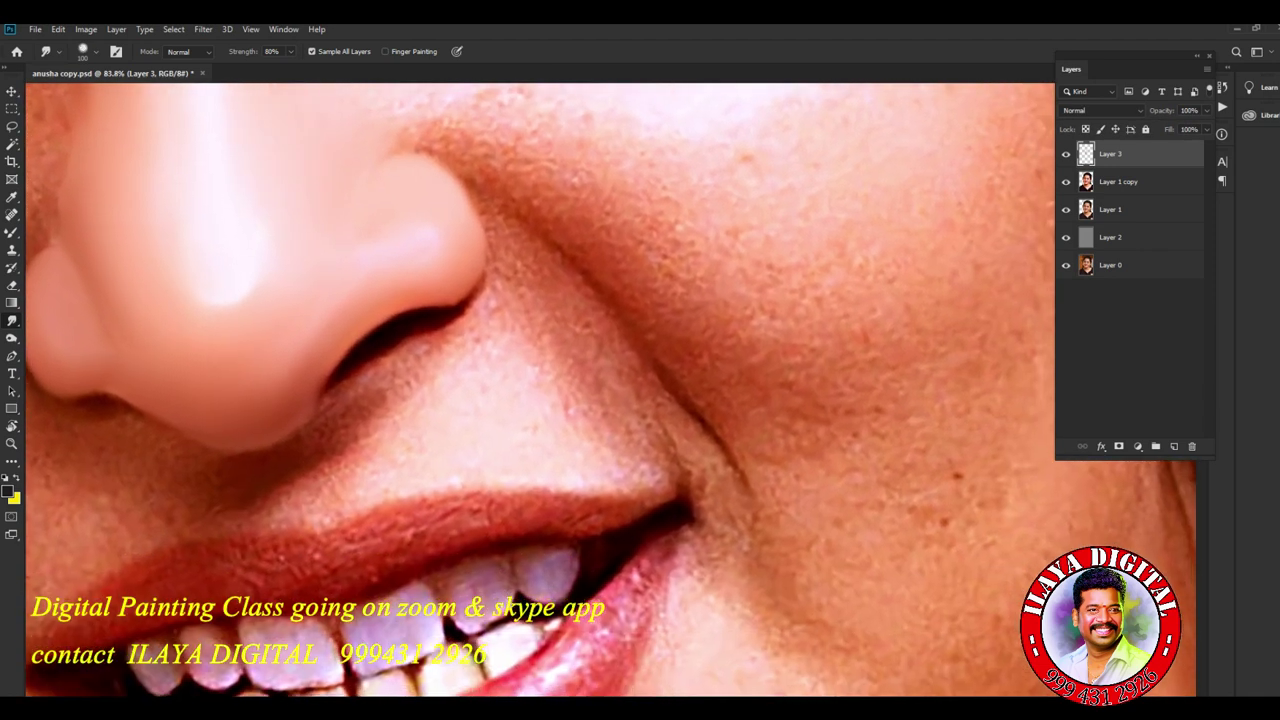
- Rotate the canvas view to angle the face around the nose and lips
key(r)
drag(560, 340, 620, 320)
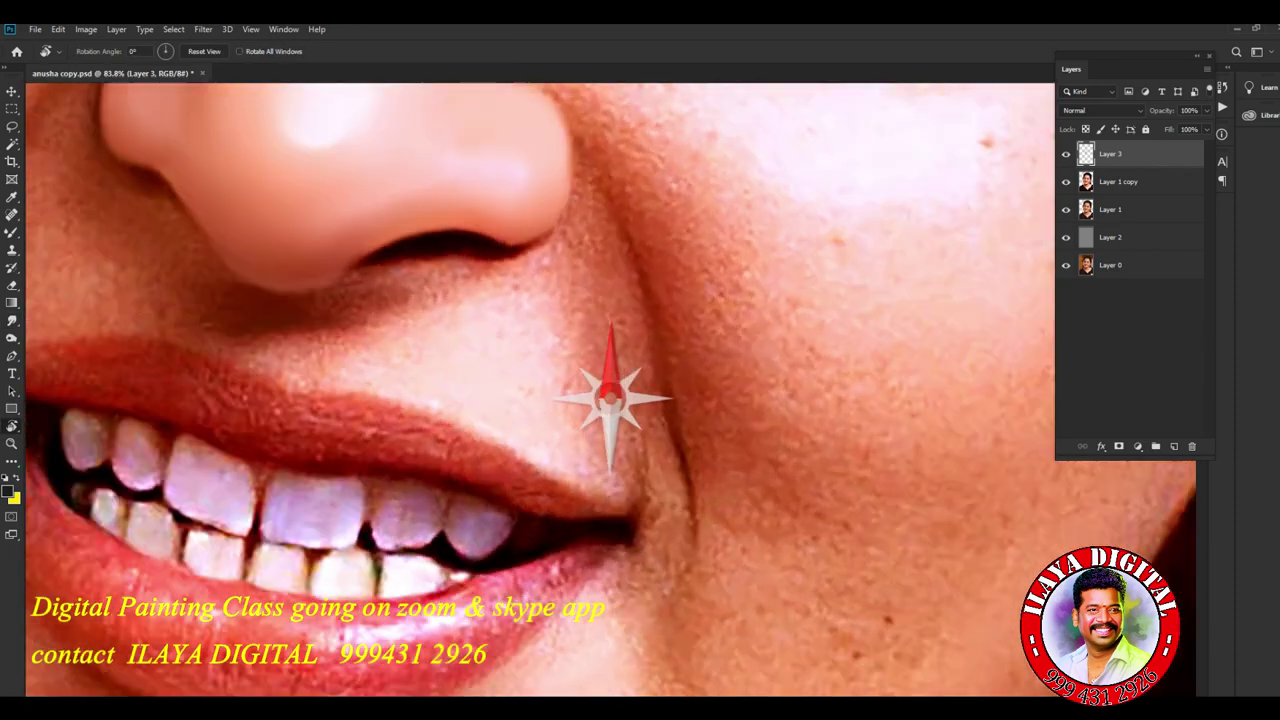
drag(605, 325, 548, 360)
key(r)
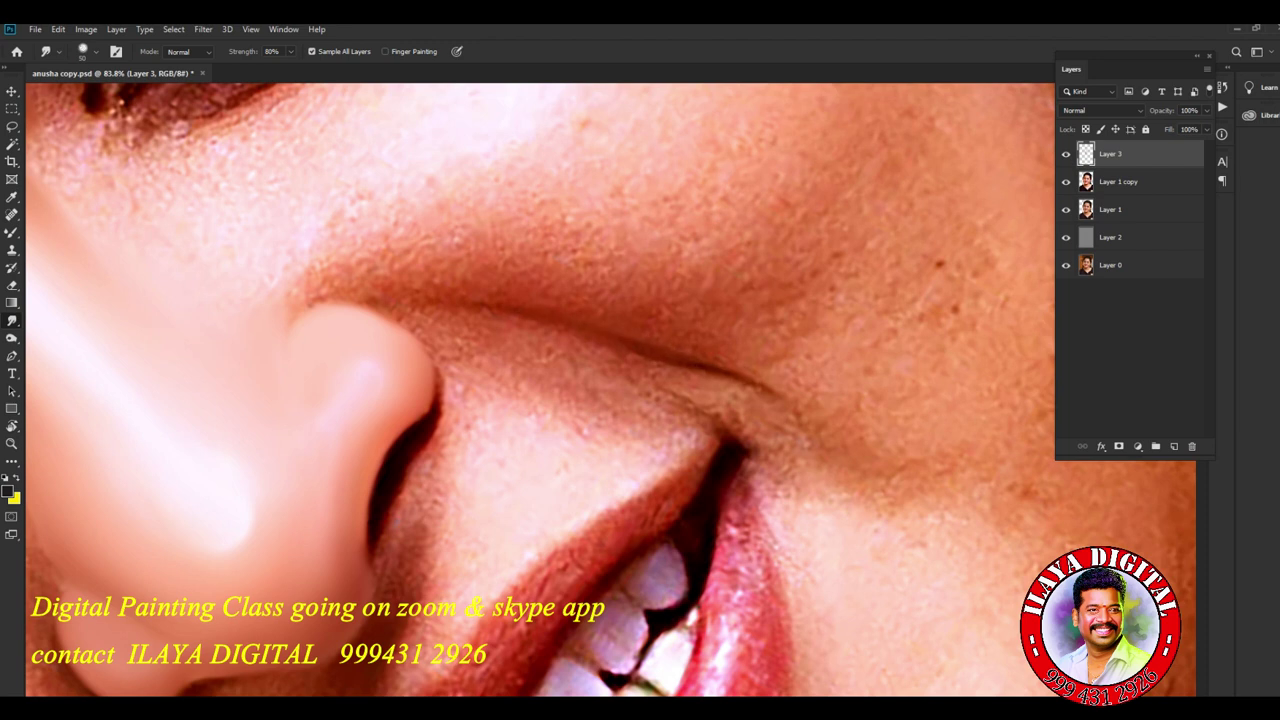
- Smudge the crease along the top of the nose wing and the cheek fold beside the nostril
mouse_move(368, 302)
mouse_down()
mouse_move(322, 288)
mouse_move(300, 309)
mouse_up()
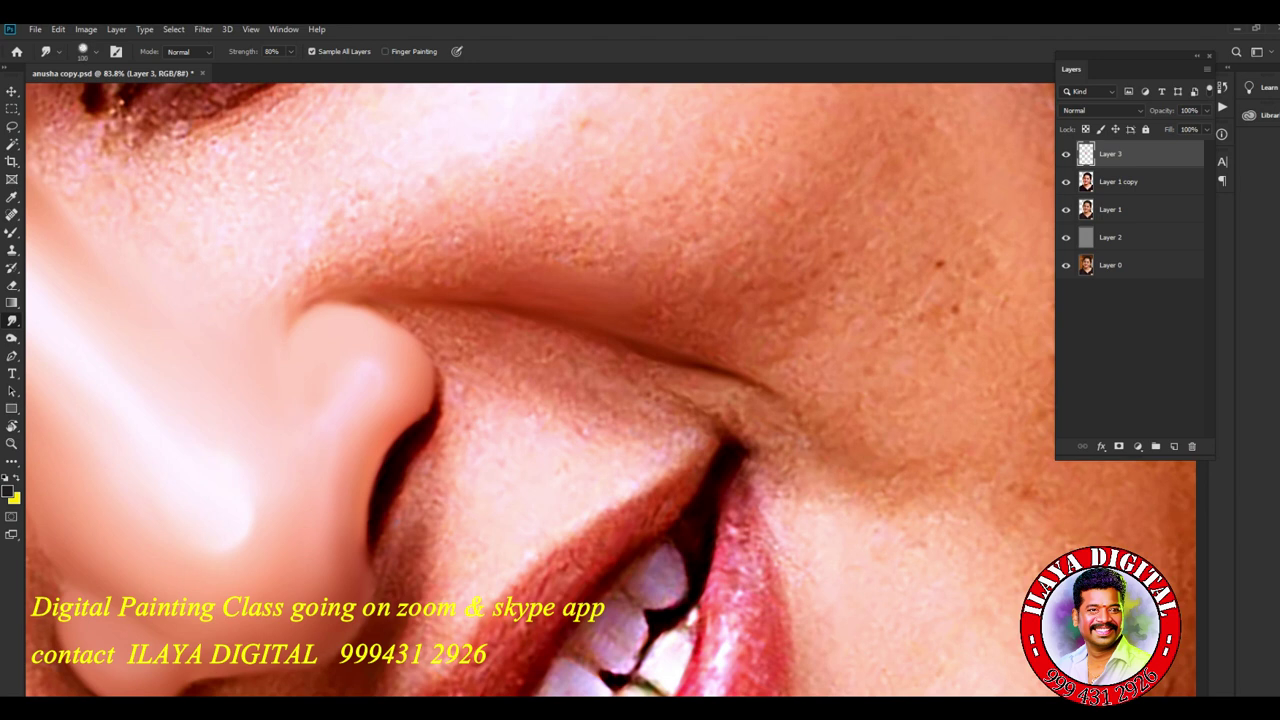
drag(772, 358, 788, 360)
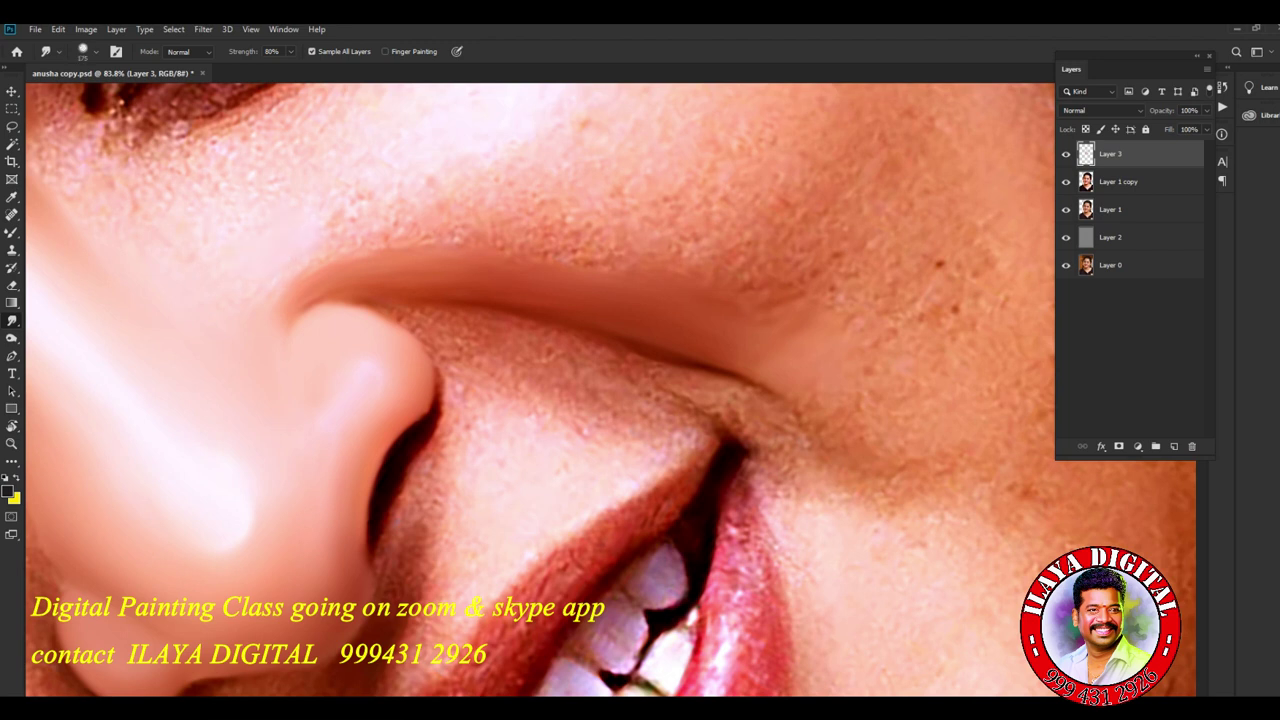
drag(440, 200, 400, 235)
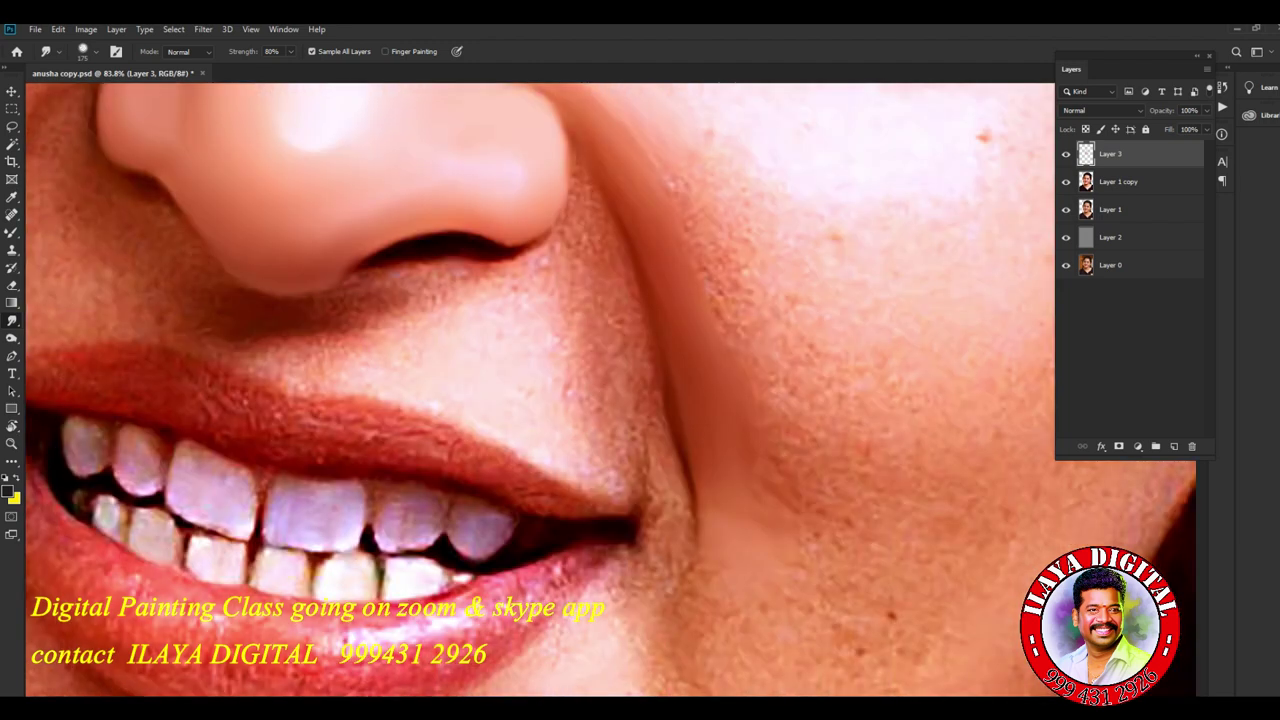
- Smudge the nose shadow edge, the dark crease beside the nose and the edge beneath it
scroll(610, 390, down, 3)
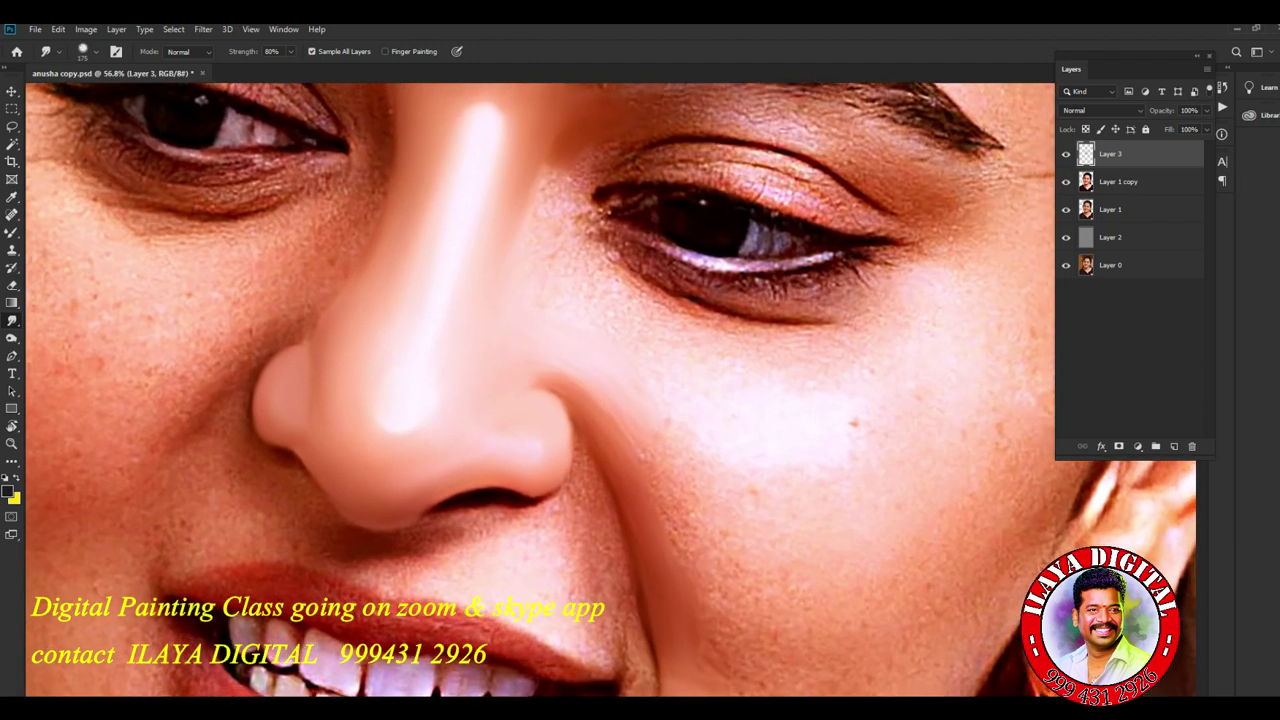
scroll(690, 430, up, 3)
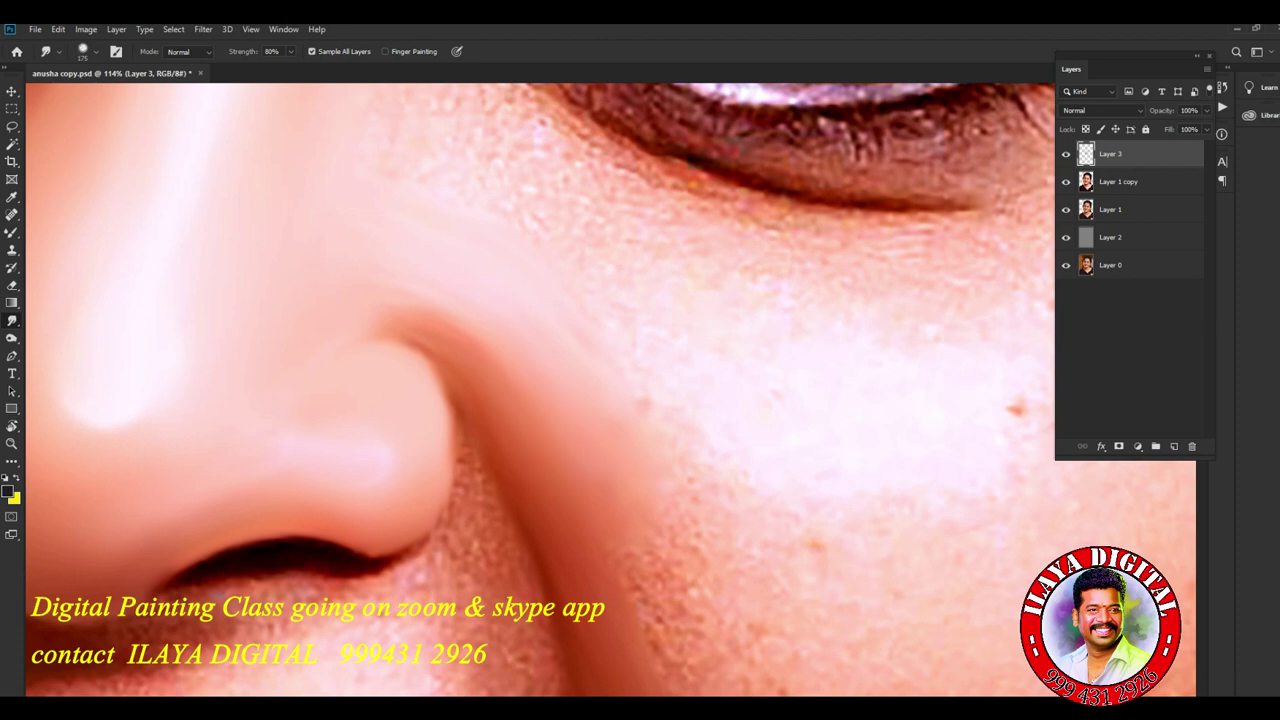
drag(649, 555, 670, 570)
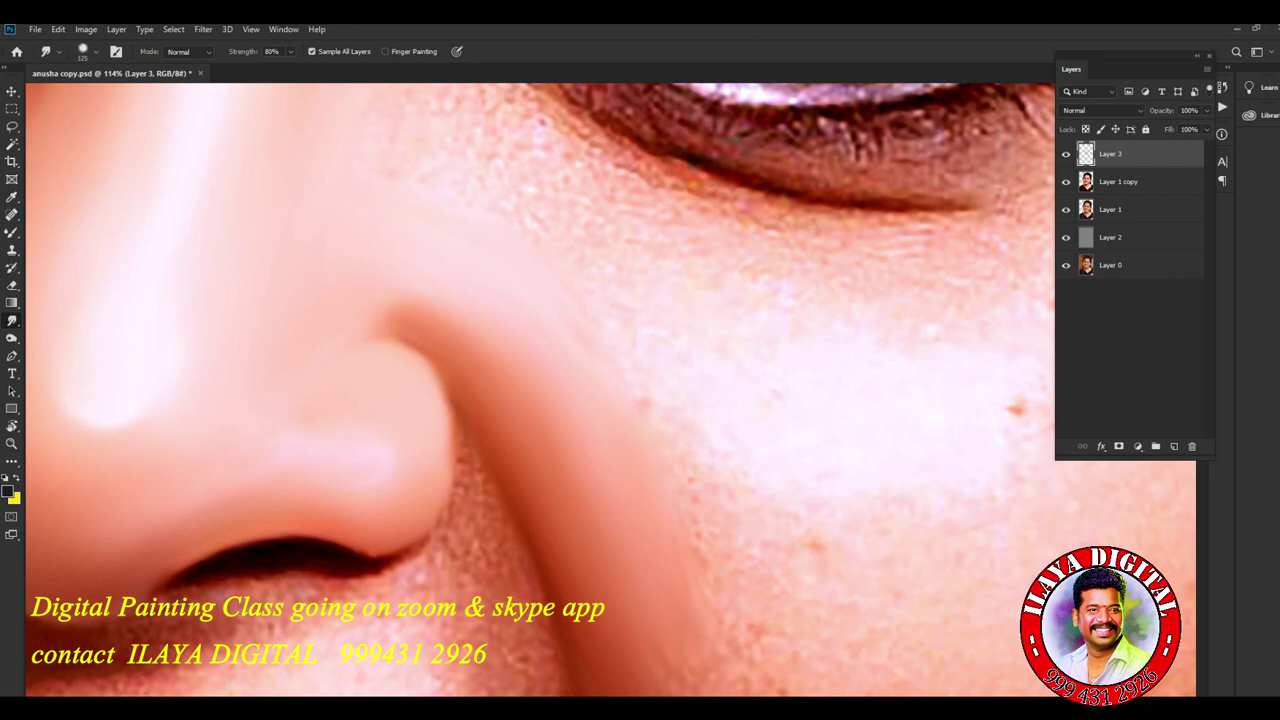
mouse_move(382, 322)
mouse_down()
mouse_move(364, 308)
mouse_move(350, 326)
mouse_up()
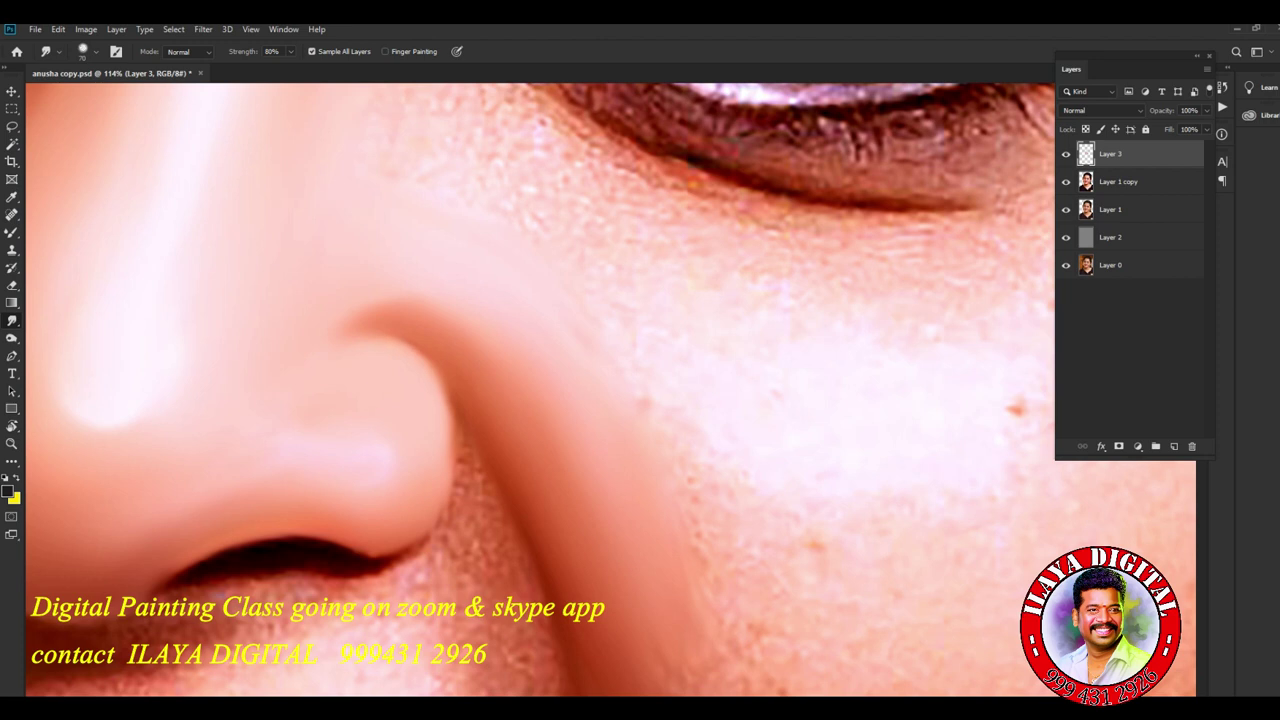
mouse_move(451, 428)
mouse_down()
mouse_move(451, 468)
mouse_move(426, 488)
mouse_move(426, 470)
mouse_move(430, 498)
mouse_up()
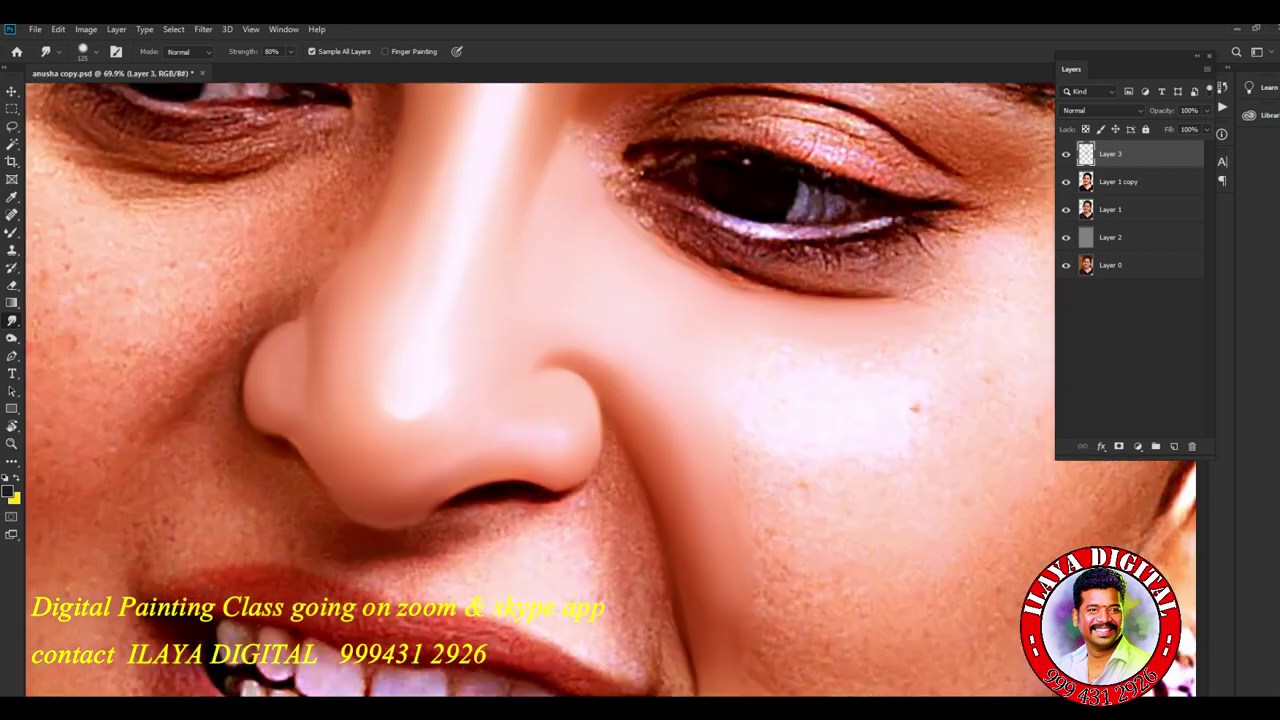
scroll(540, 390, down, 3)
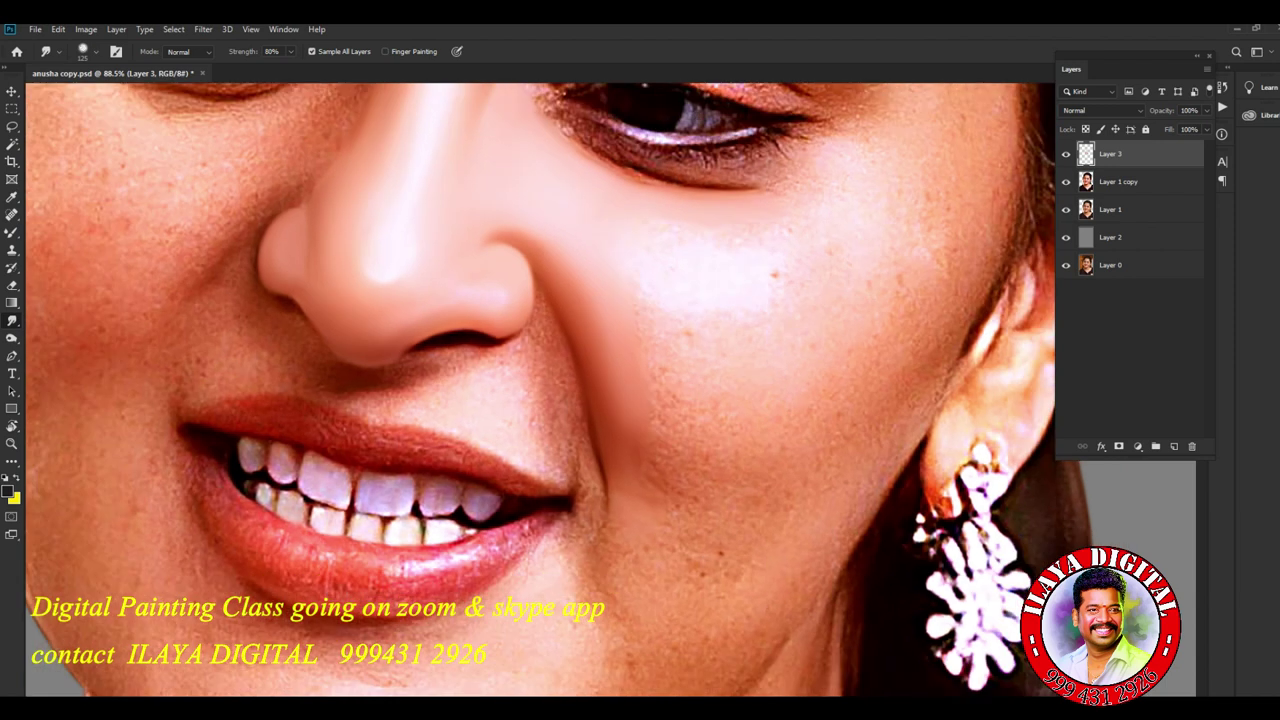
- Smudge three streaks of temple skin beside the eye and enlarge the brush to 400
scroll(540, 390, up, 3)
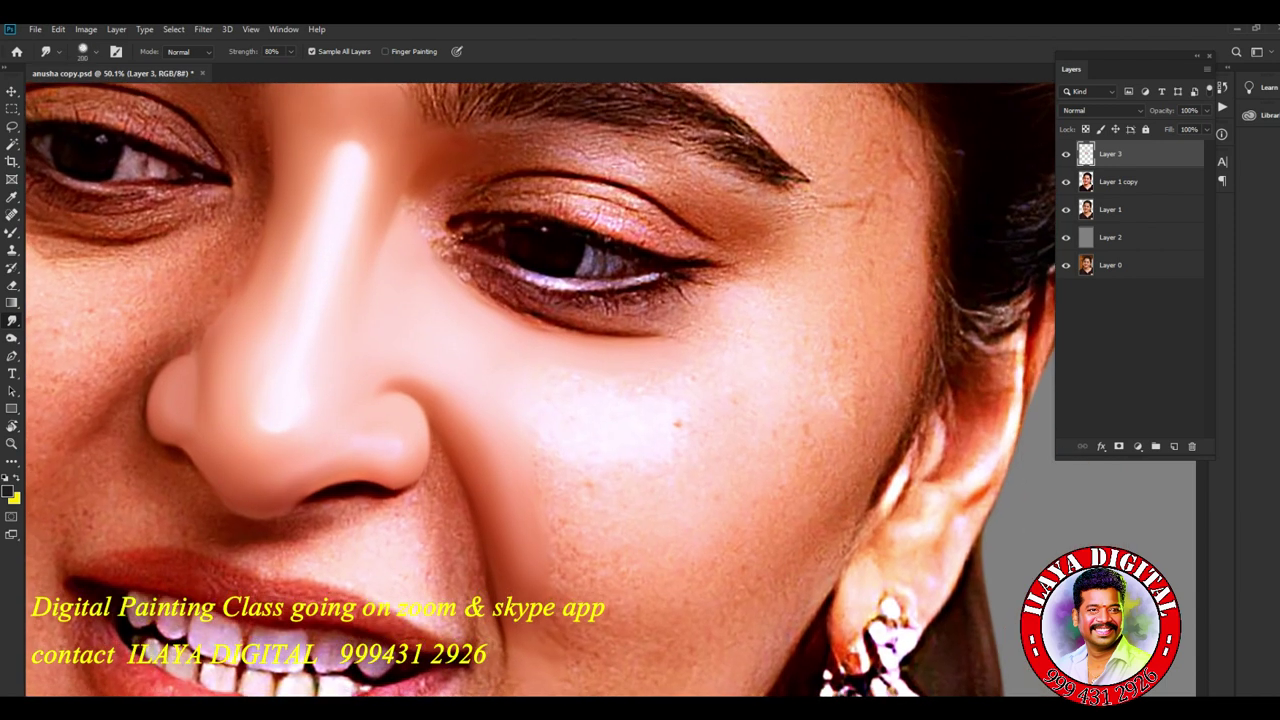
drag(865, 232, 840, 206)
drag(925, 248, 925, 296)
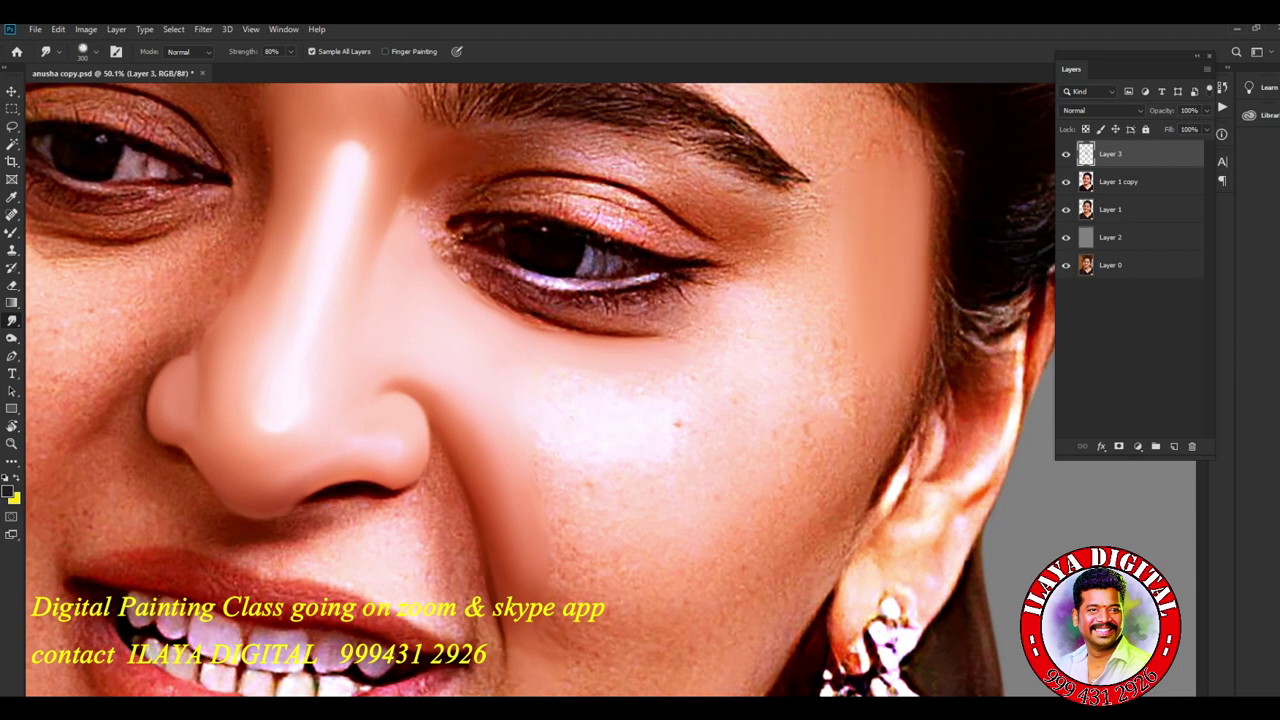
drag(899, 162, 899, 148)
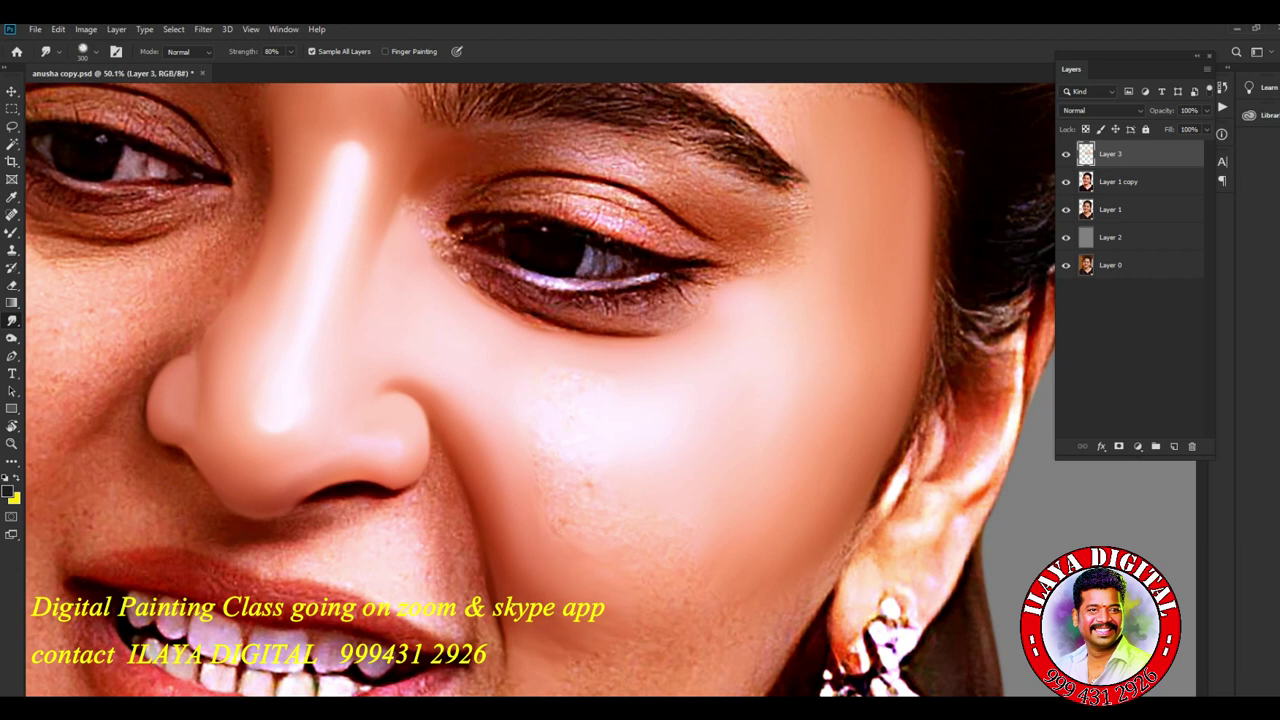
key(bracketright)
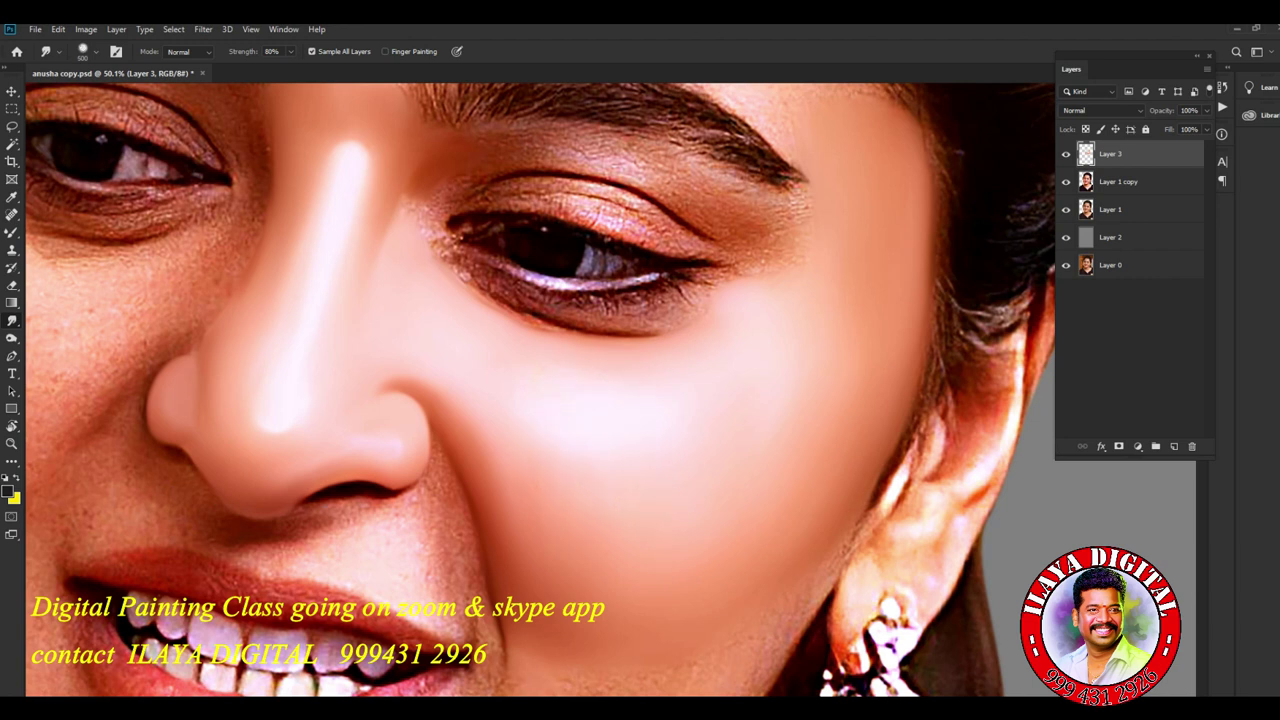
scroll(540, 390, down, 2)
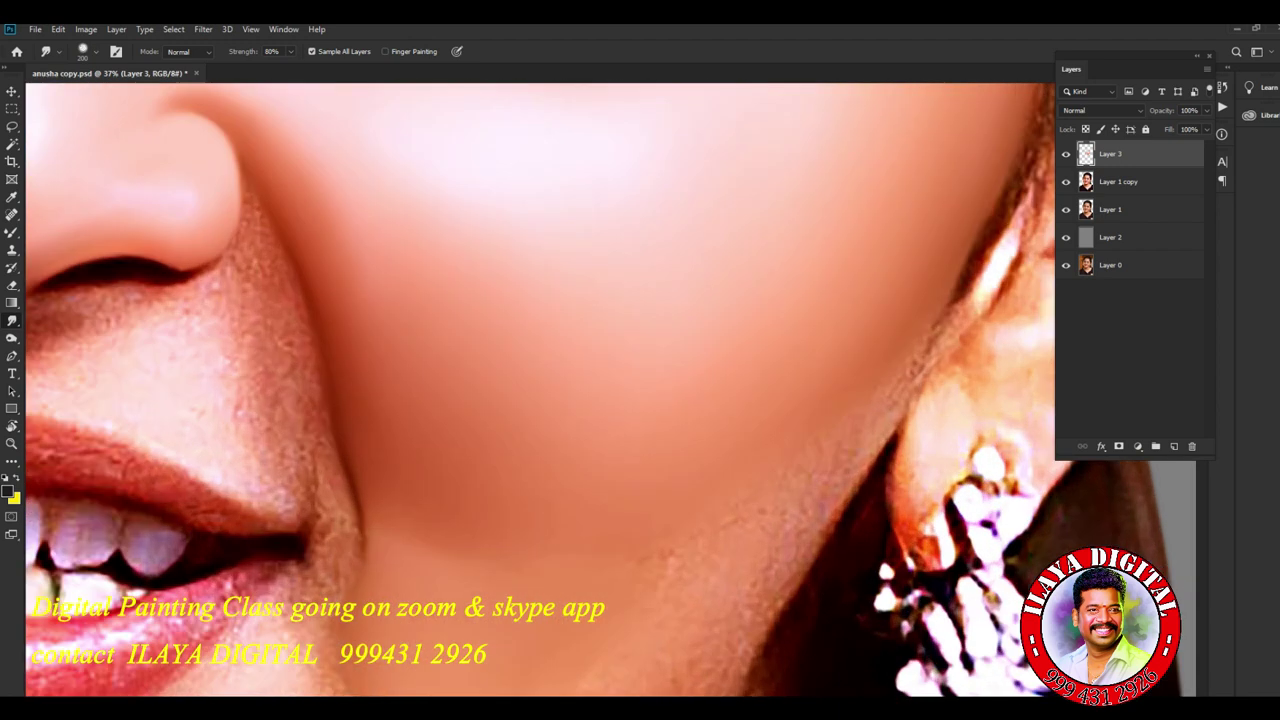
scroll(709, 558, up, 3)
- Pan to the mouth corner and smudge the skin beside the lip corner and near the chin
drag(540, 540, 640, 430)
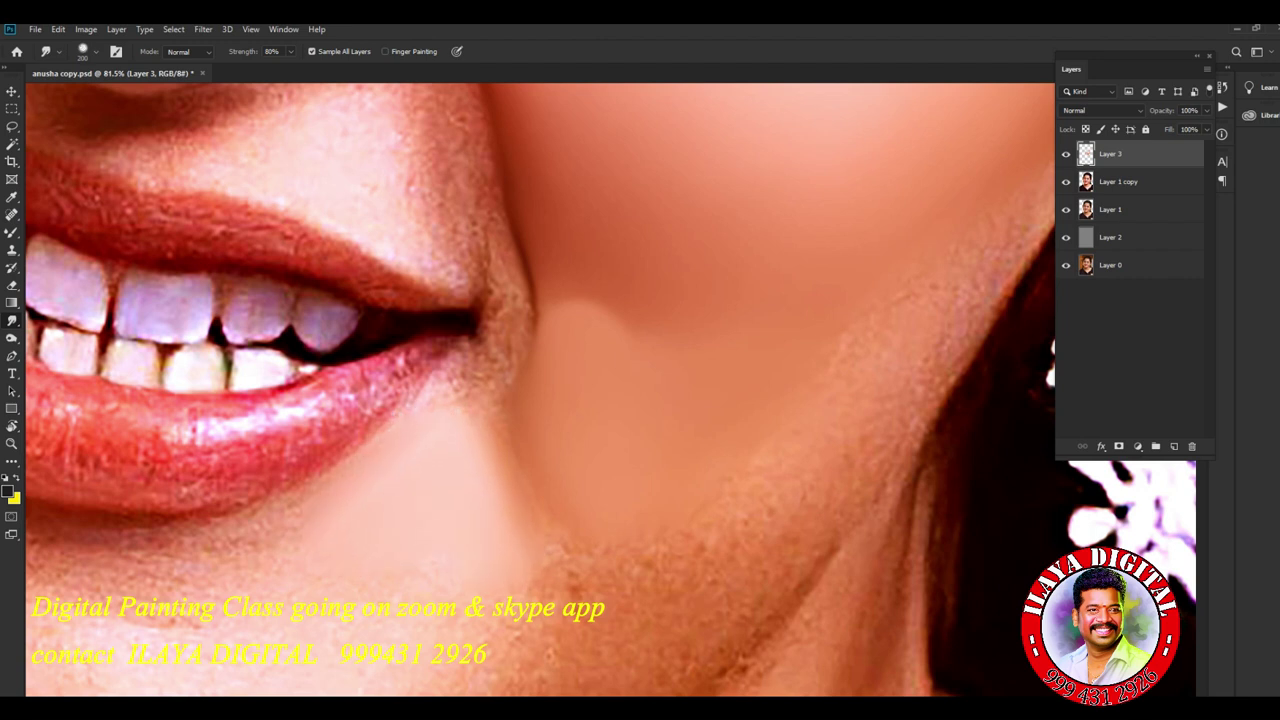
drag(460, 392, 474, 380)
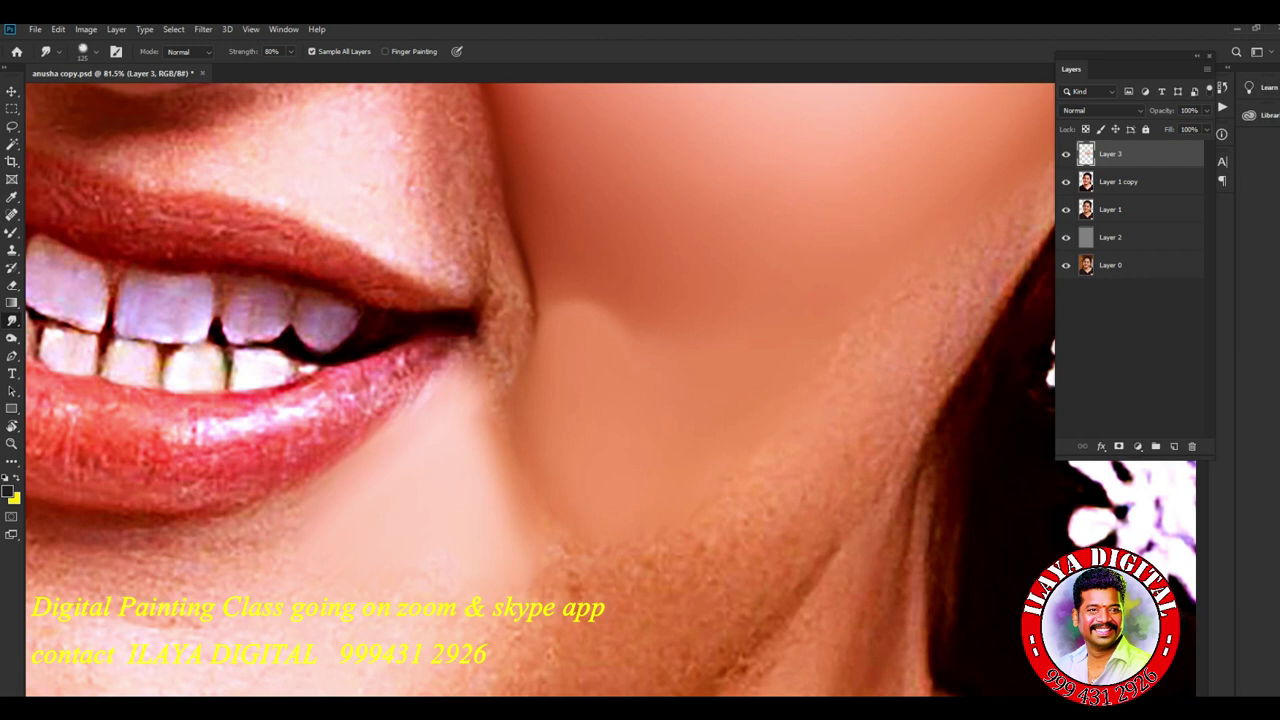
drag(478, 406, 500, 478)
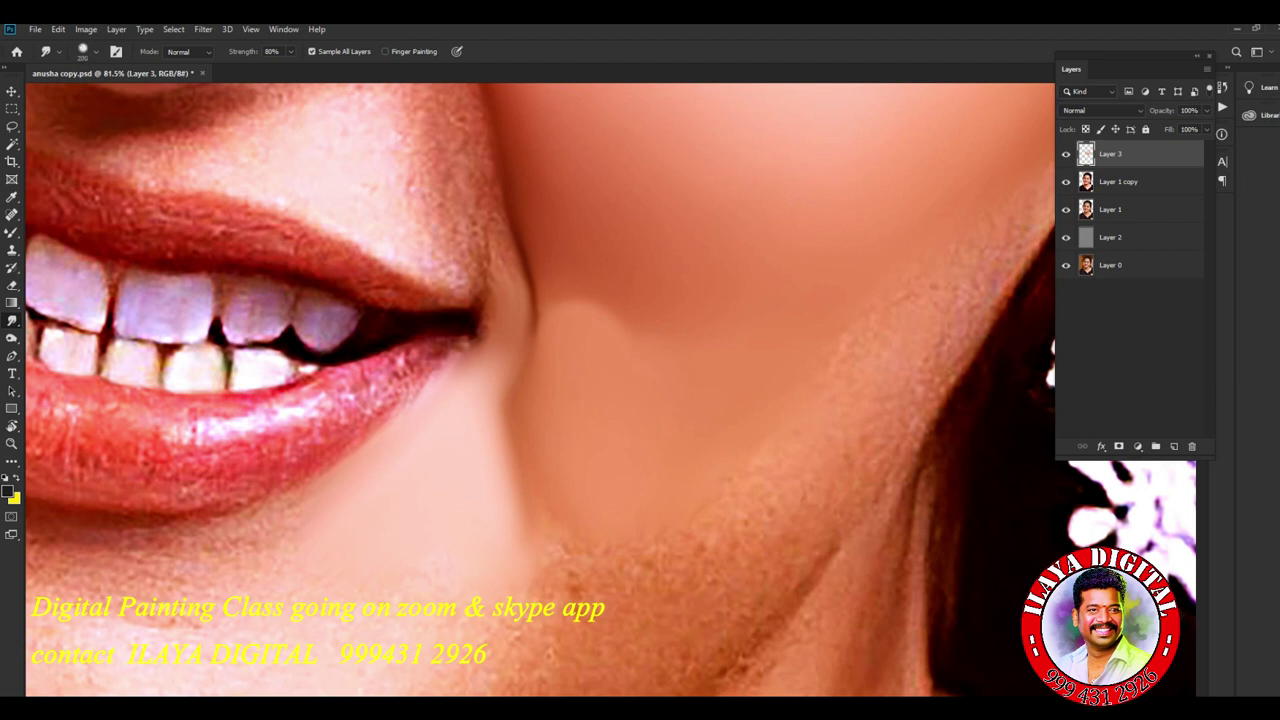
drag(572, 590, 648, 563)
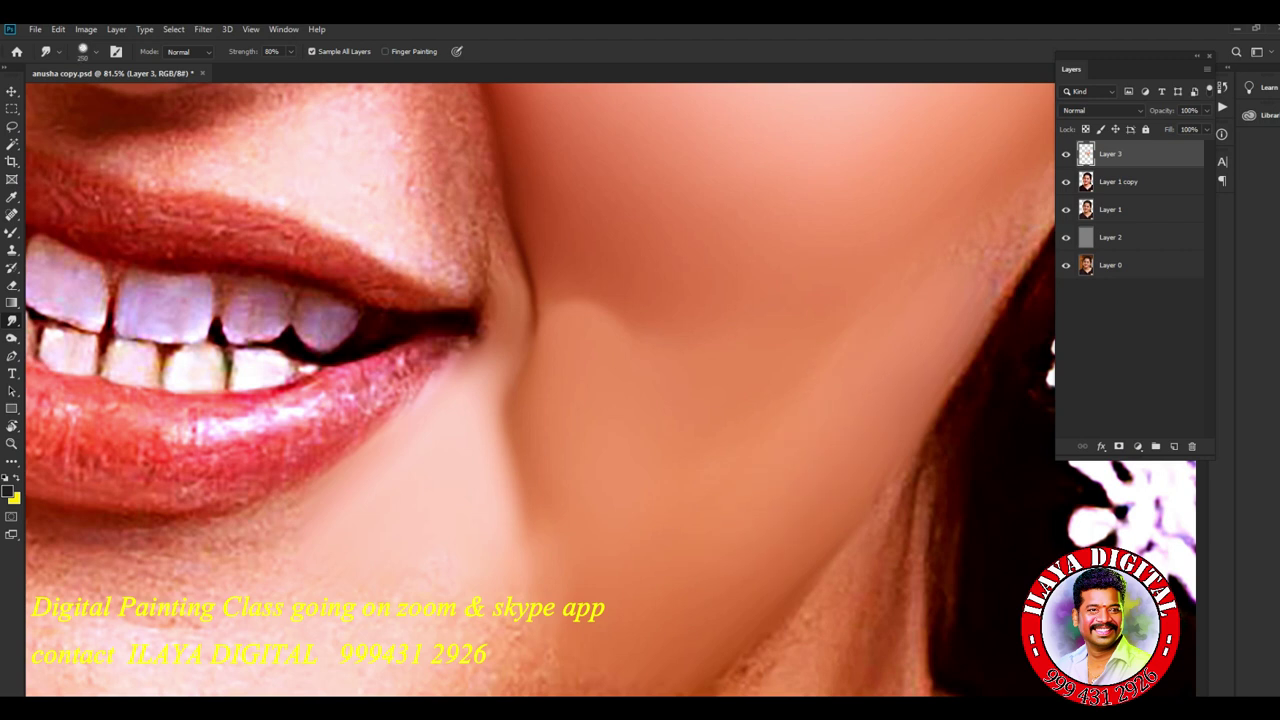
scroll(460, 380, down, 4)
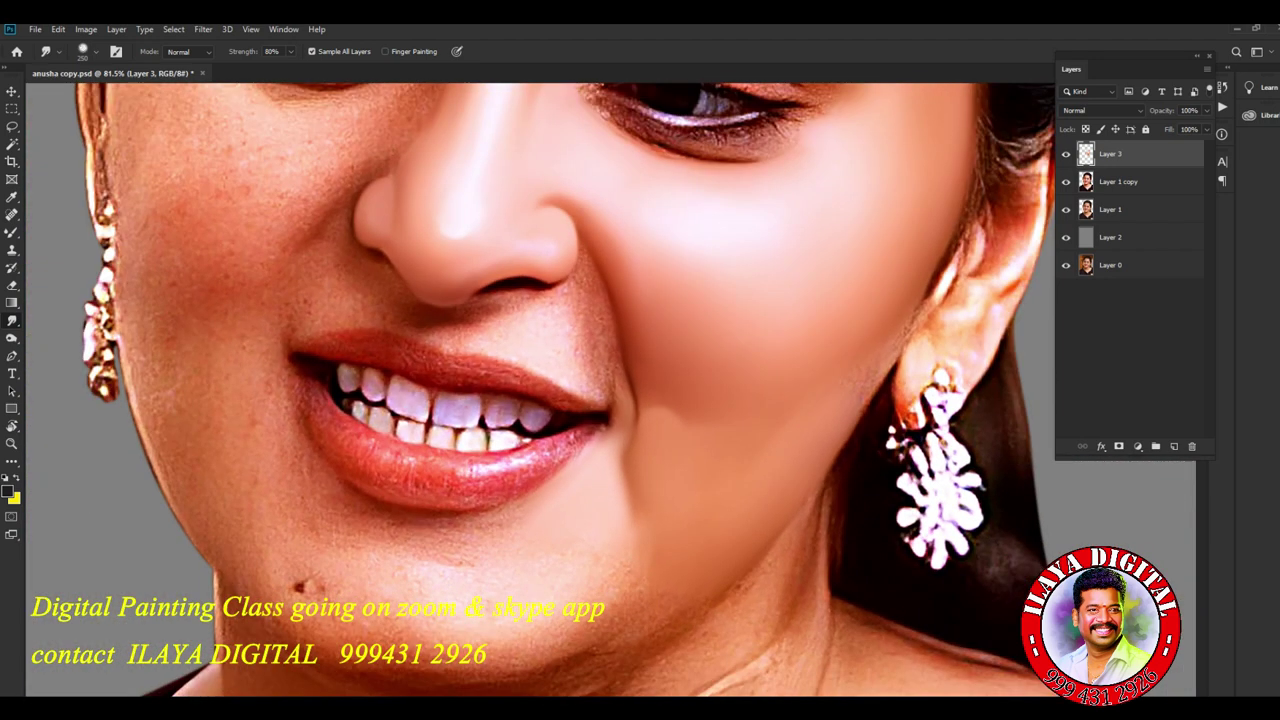
scroll(460, 380, up, 2)
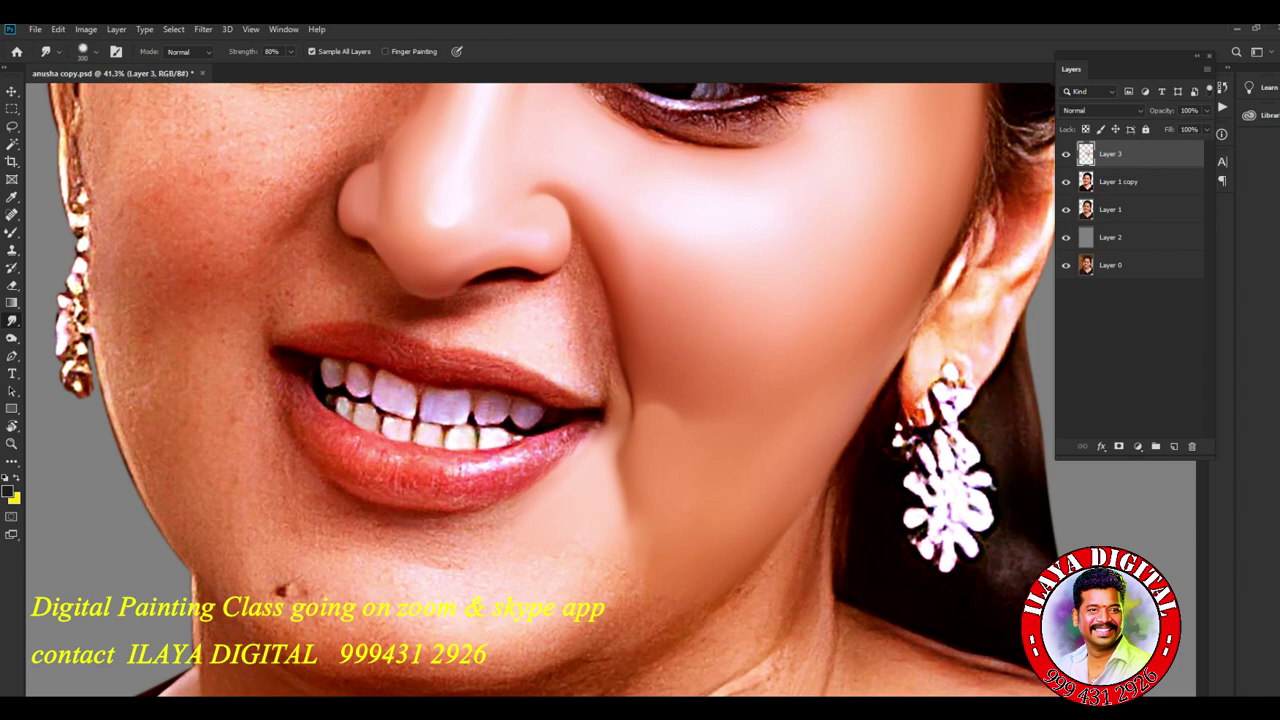
key(ctrl+0)
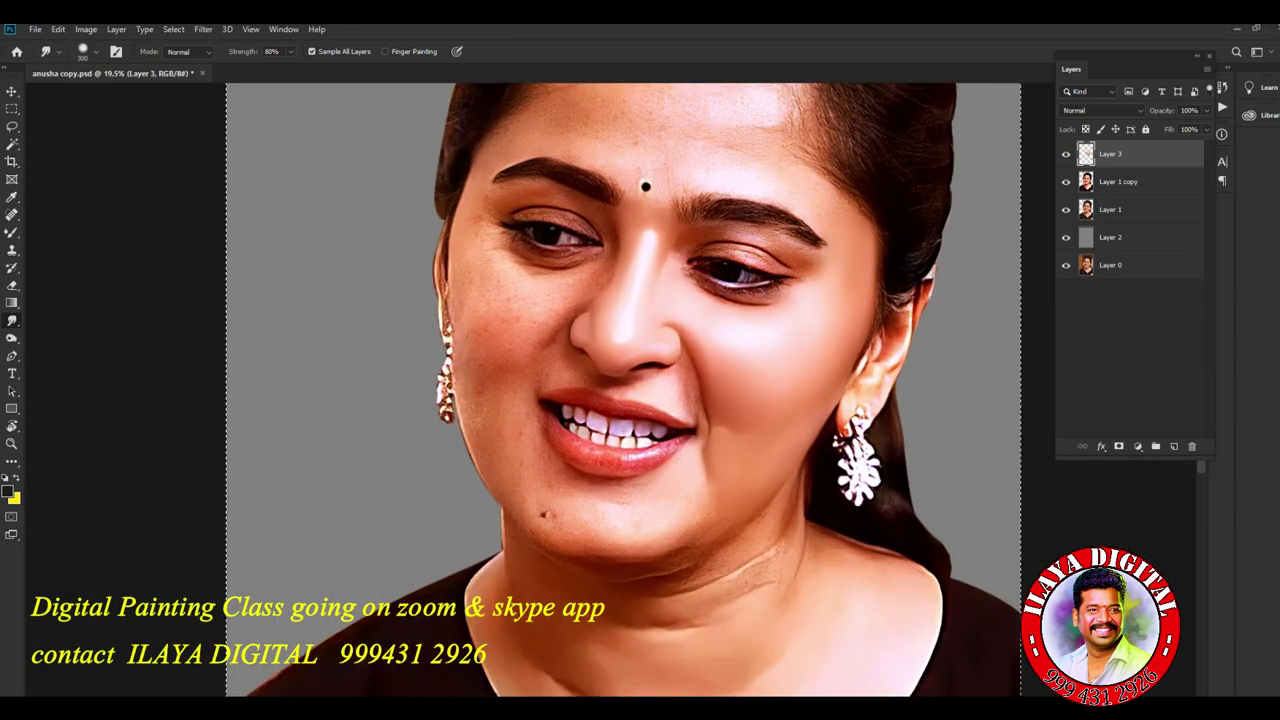
scroll(670, 400, up, 2)
scroll(670, 400, up, 2)
scroll(670, 400, up, 2)
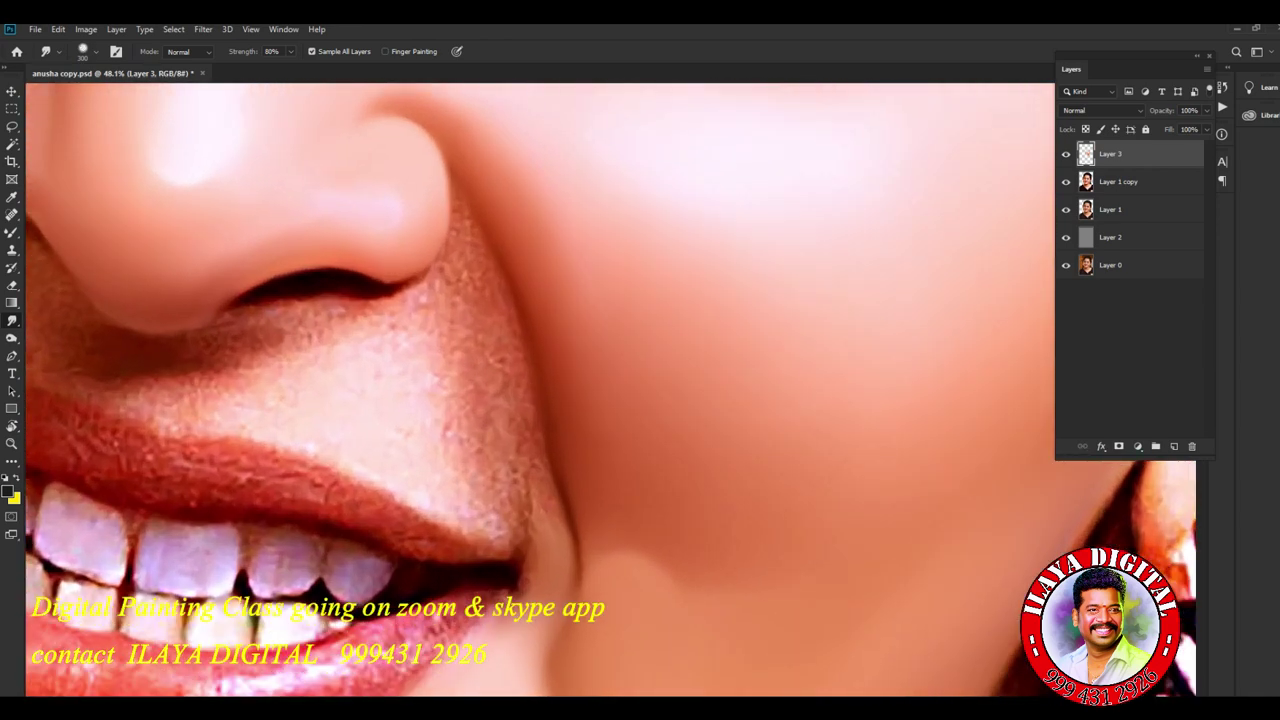
scroll(670, 400, up, 2)
scroll(540, 390, up, 2)
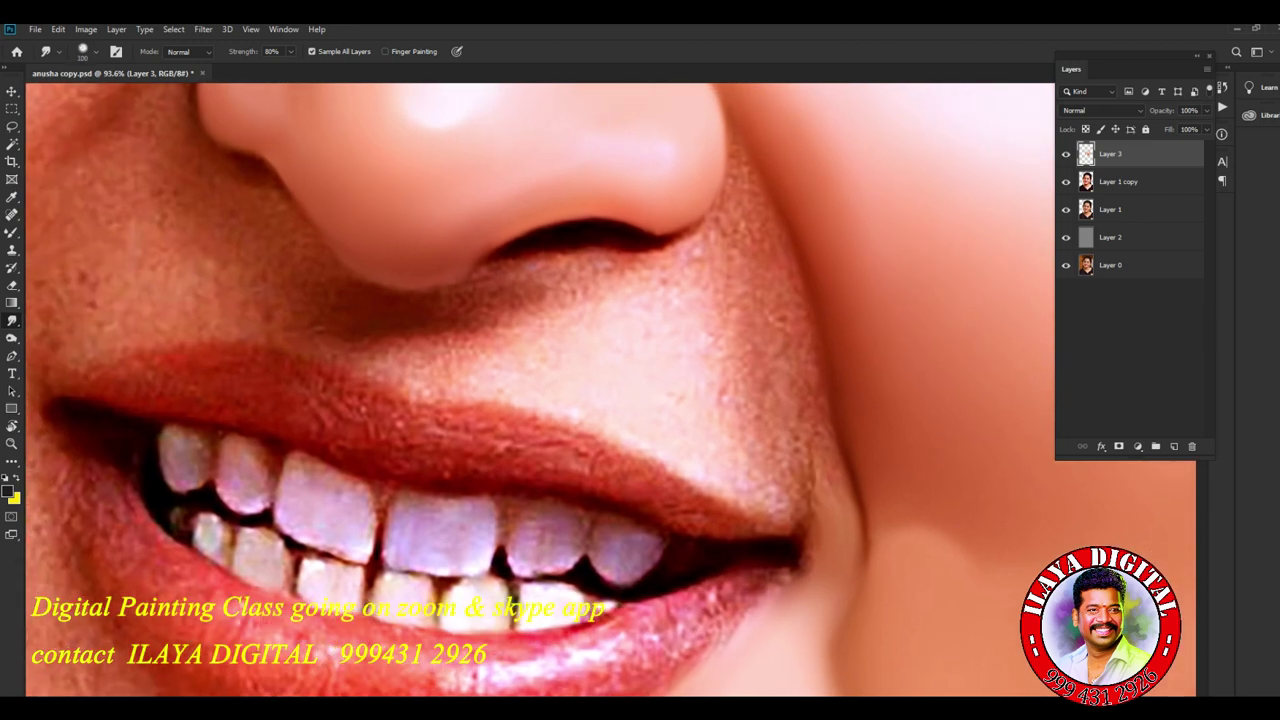
scroll(540, 390, up, 1)
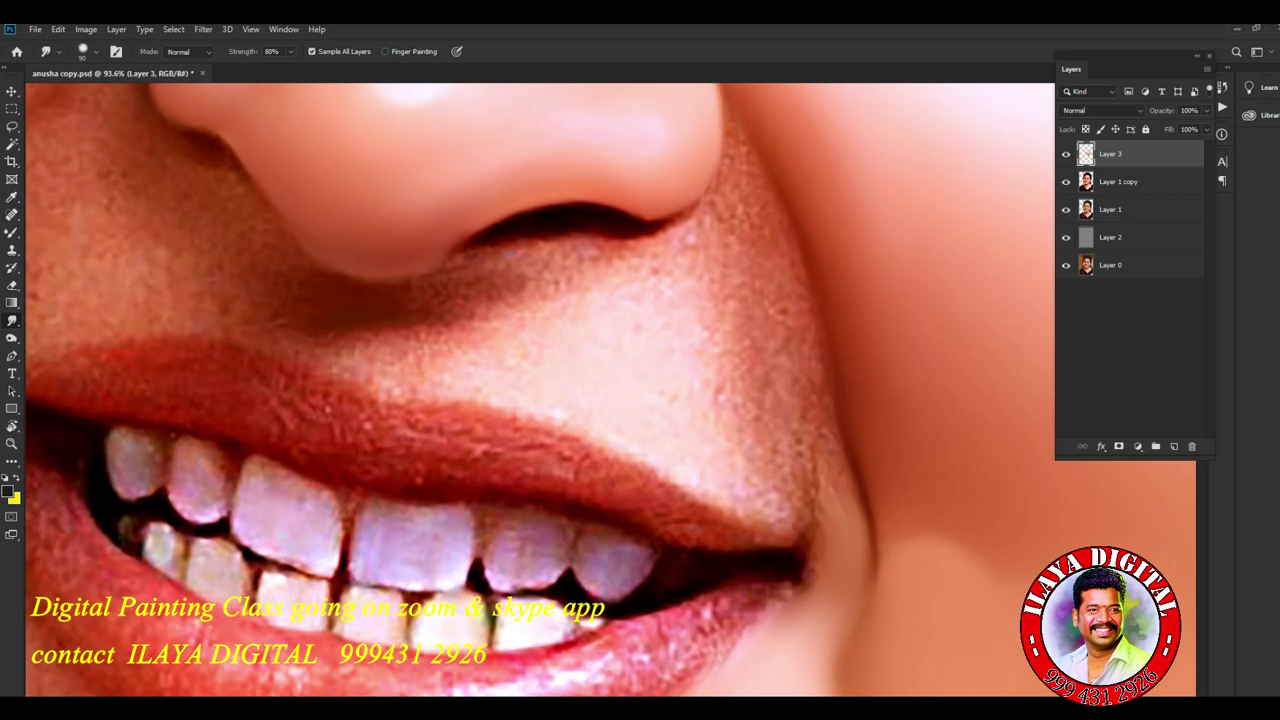
scroll(540, 390, up, 1)
key(p)
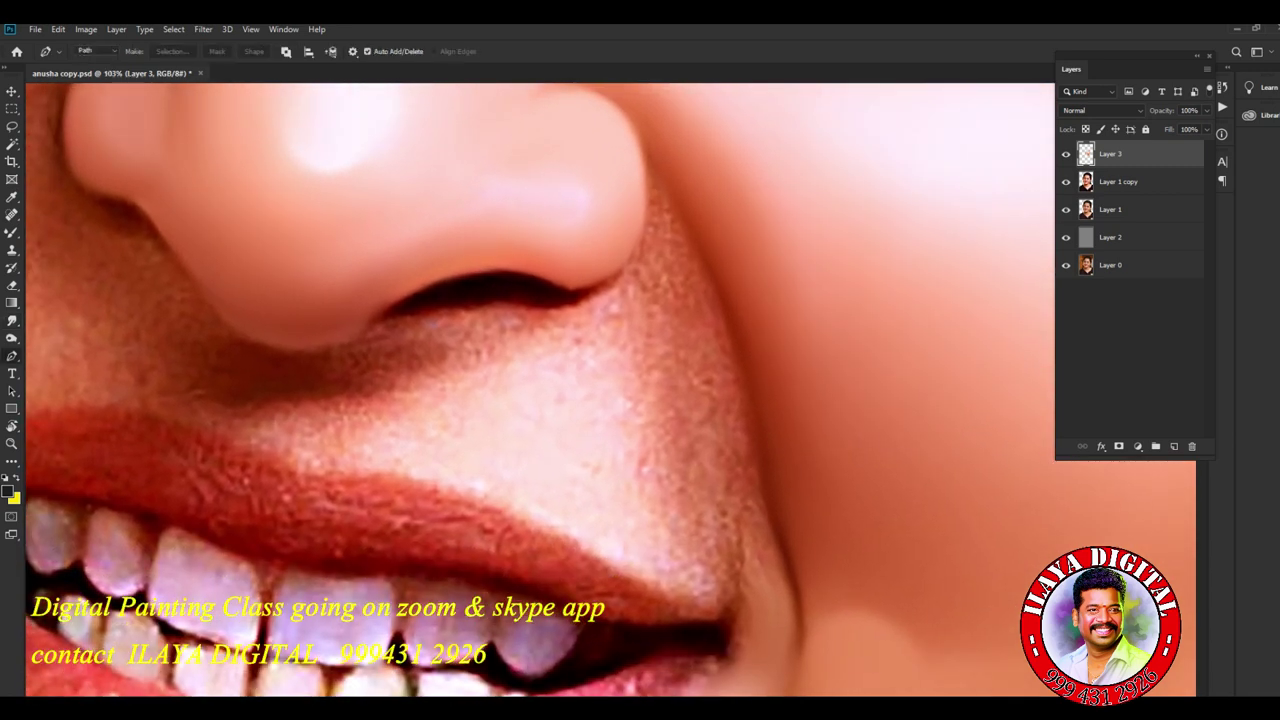
- Trace a Pen path from the nose side down the cheek fold, around the lip corner and along the upper lip
click(643, 144)
scroll(540, 390, down, 3)
drag(814, 378, 819, 543)
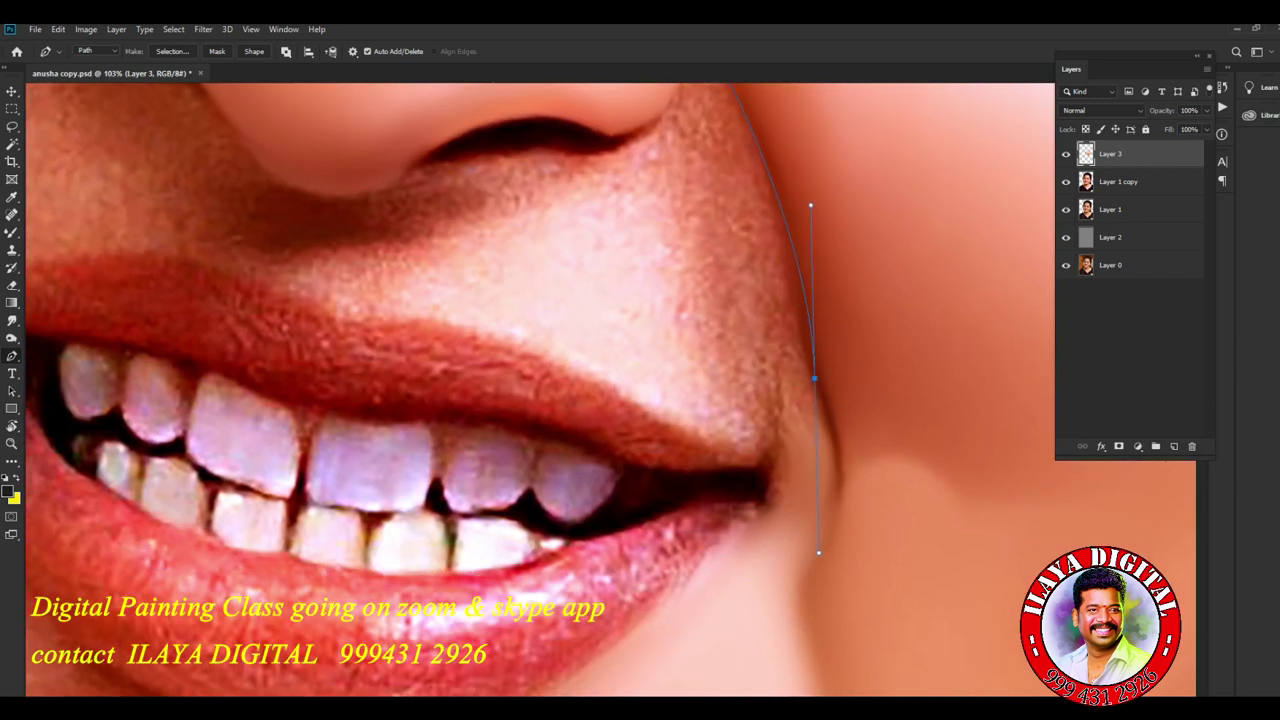
scroll(736, 555, down, 3)
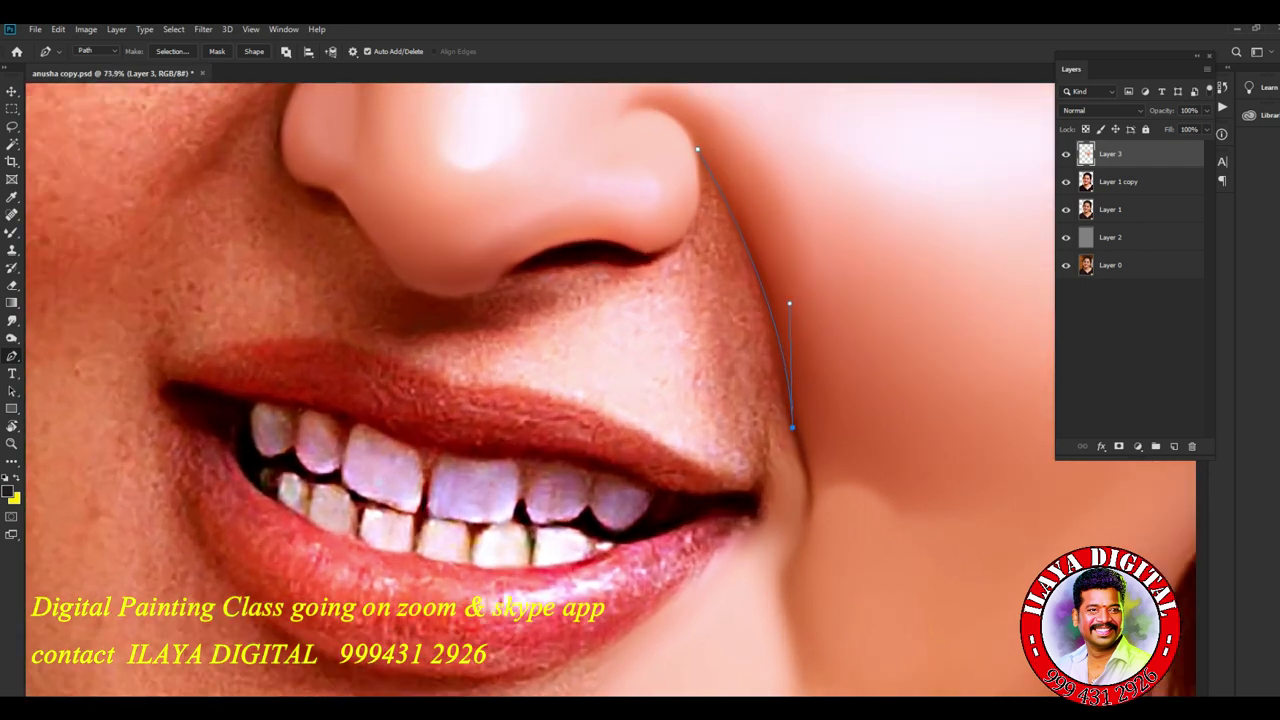
drag(805, 525, 786, 567)
drag(760, 484, 754, 456)
drag(641, 425, 577, 380)
alt+click(641, 425)
drag(450, 384, 522, 355)
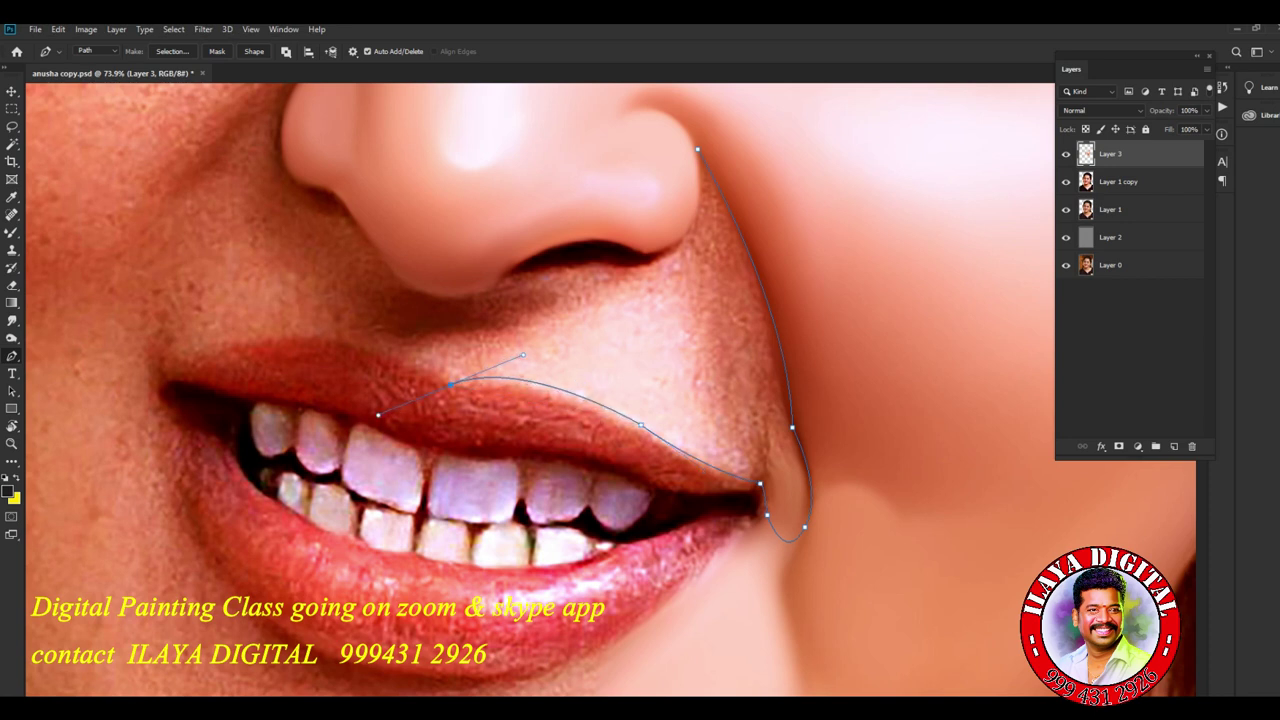
drag(522, 355, 438, 332)
- Continue the path along the nostril's lower edge and up the side of the nose wing
scroll(642, 350, up, 5)
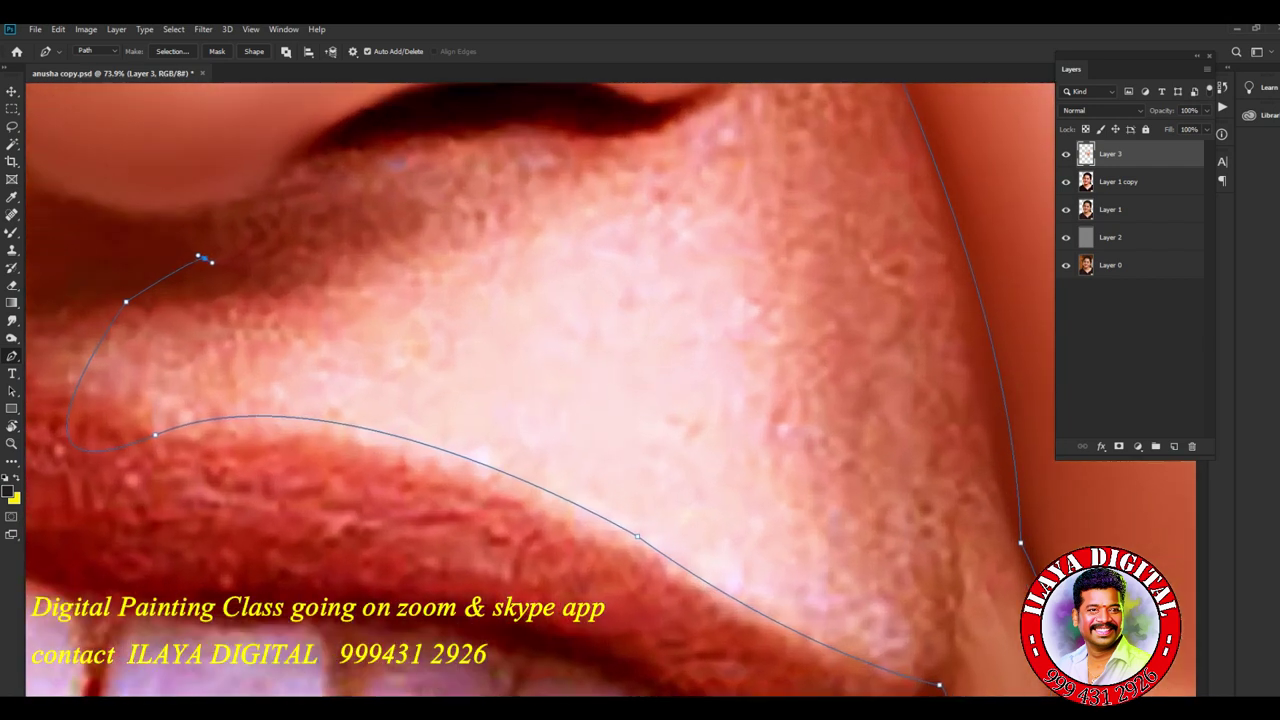
drag(262, 193, 431, 447)
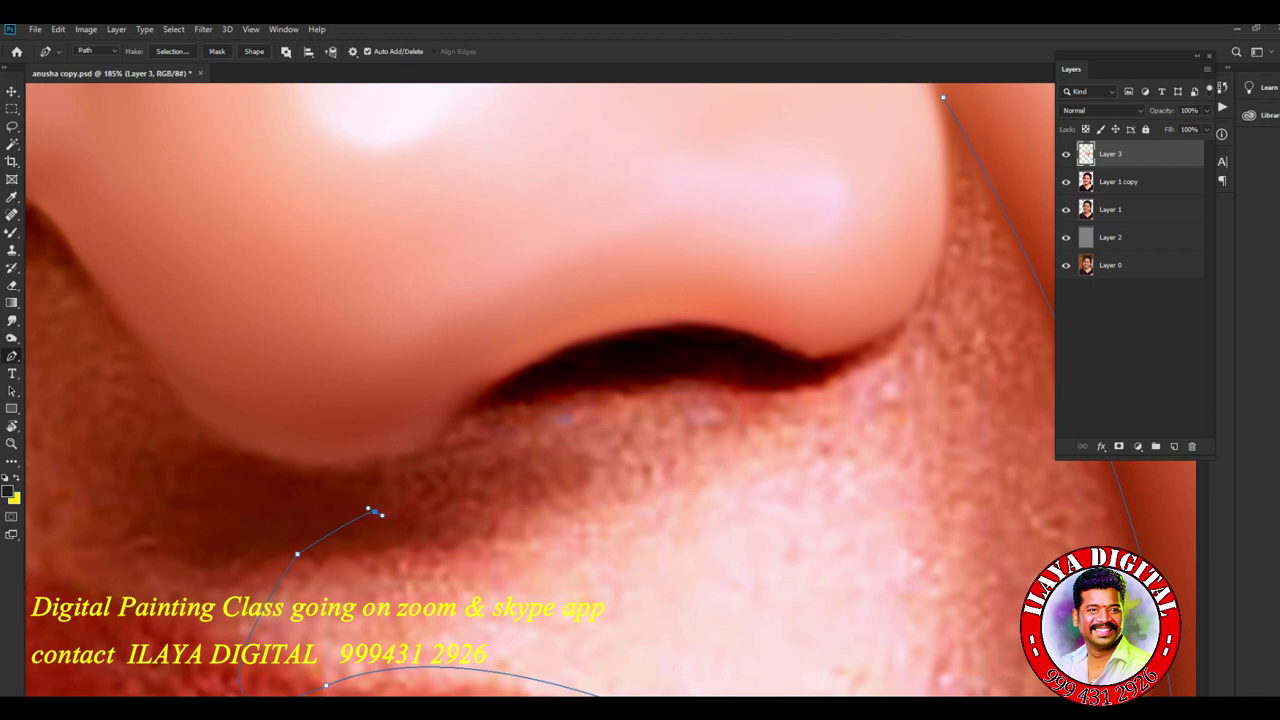
drag(803, 359, 1007, 471)
drag(1007, 471, 1020, 465)
alt+click(803, 359)
drag(640, 400, 441, 550)
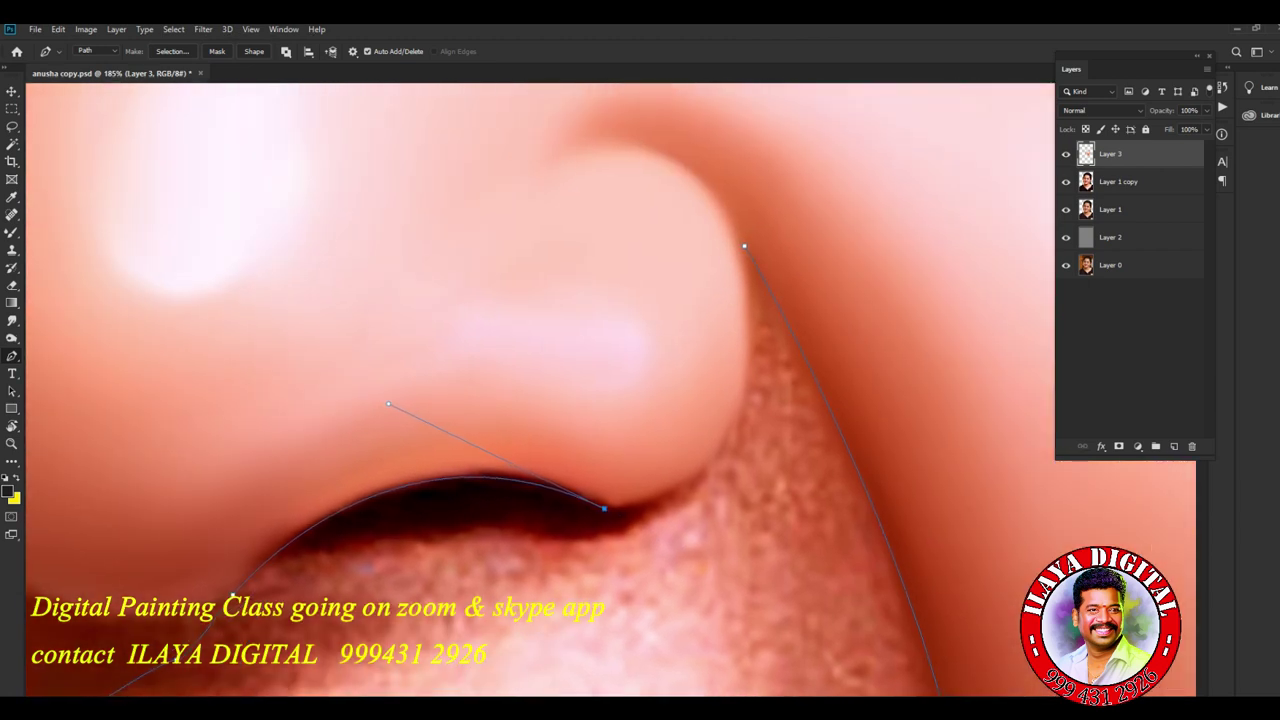
mouse_move(744, 245)
mouse_down()
mouse_move(735, 97)
mouse_move(719, 171)
mouse_move(736, 166)
mouse_up()
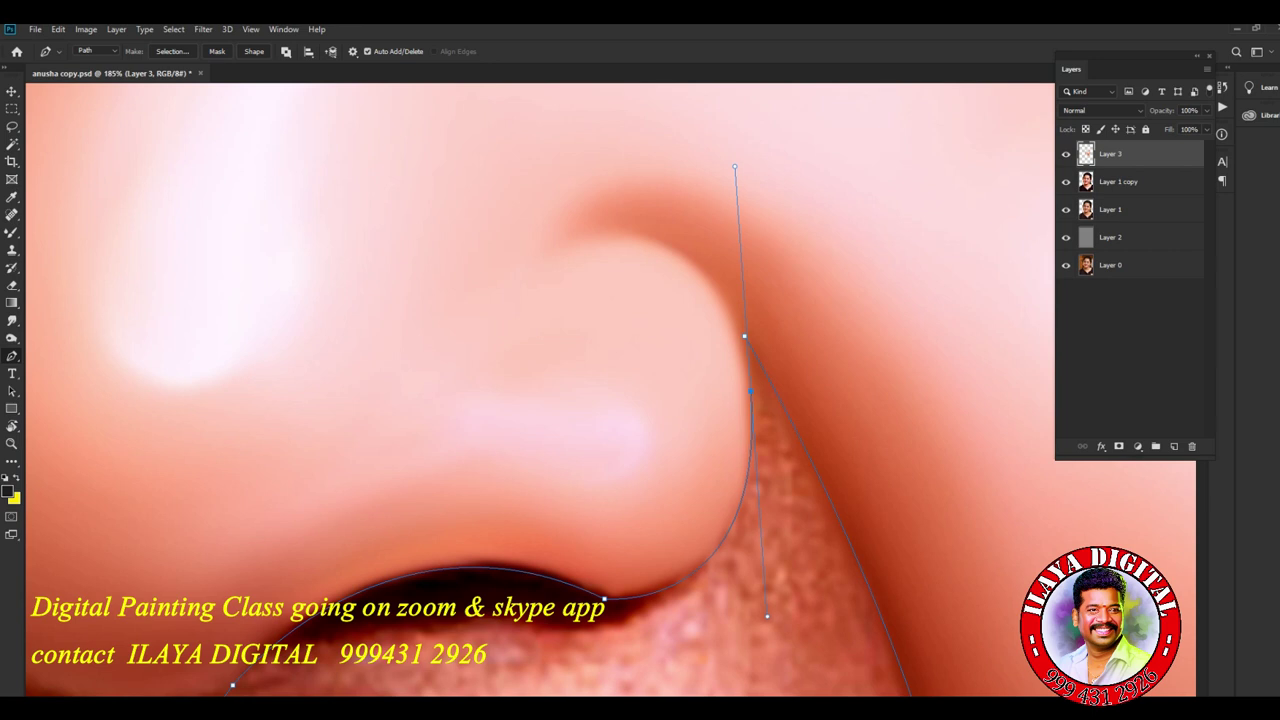
- Convert the Pen path into a feathered selection and hide its edges
key(ctrl+Return)
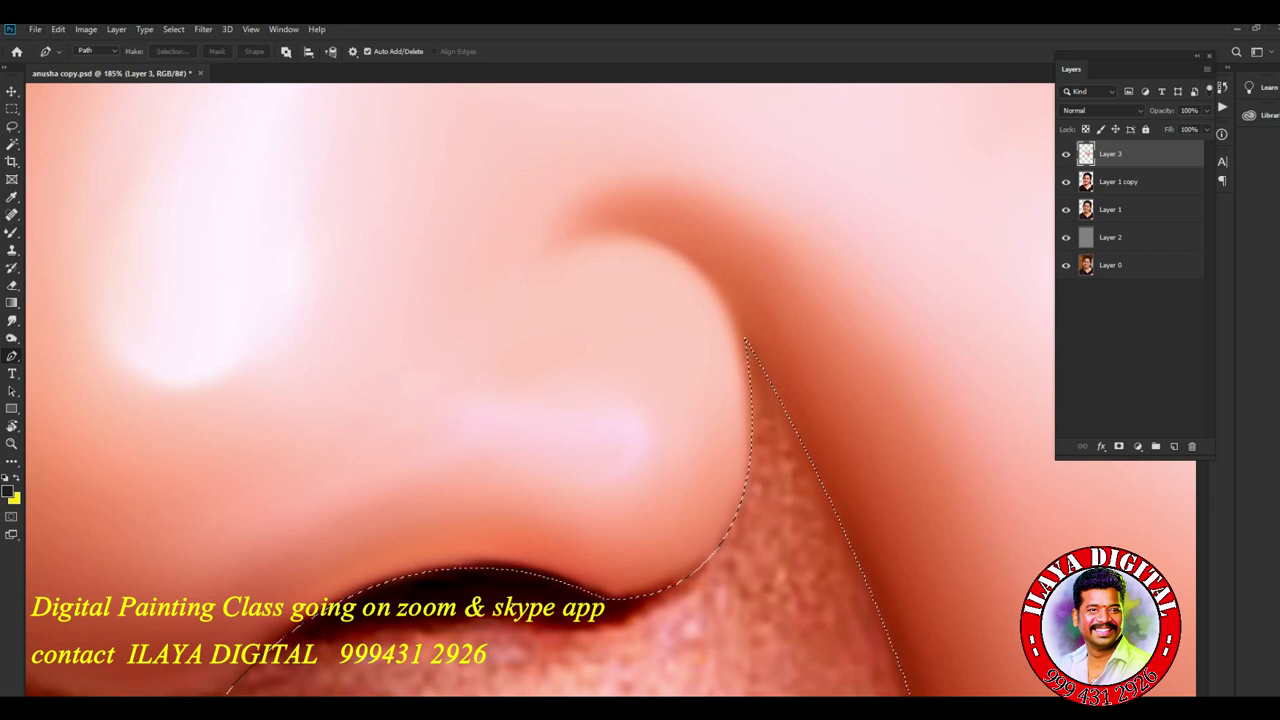
key(shift+F6)
key(Return)
key(ctrl+h)
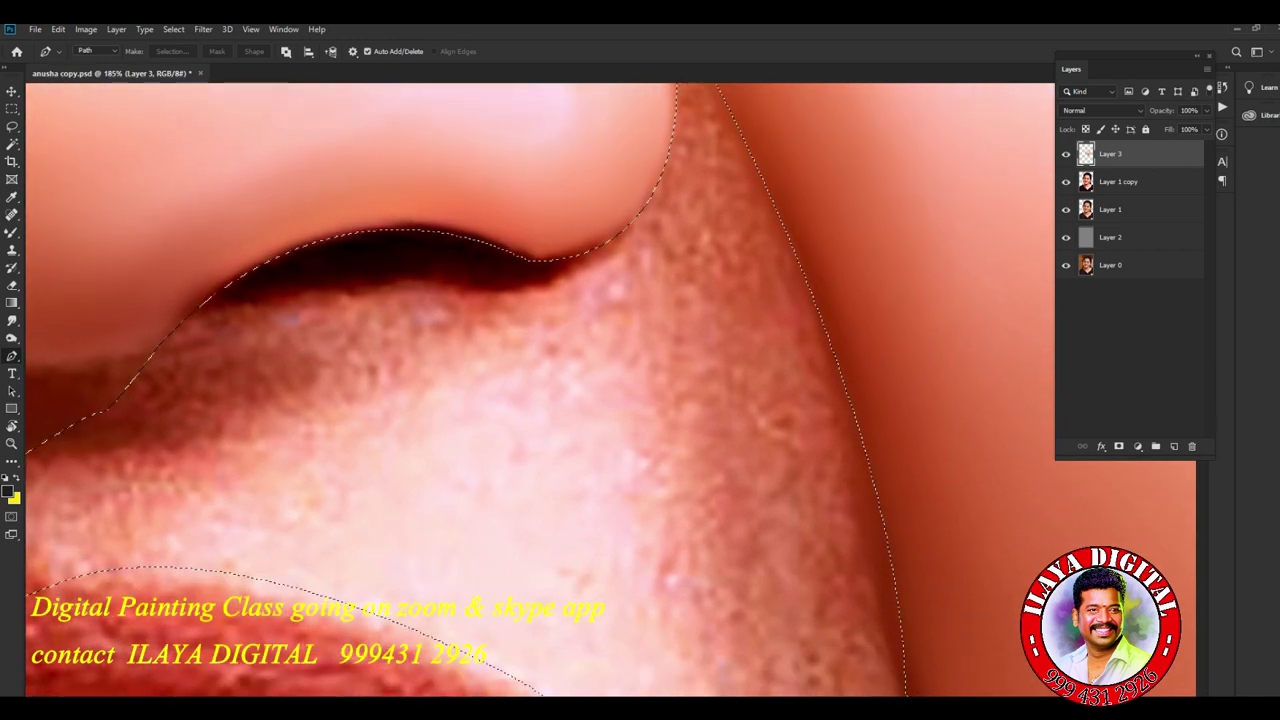
scroll(540, 390, down, 3)
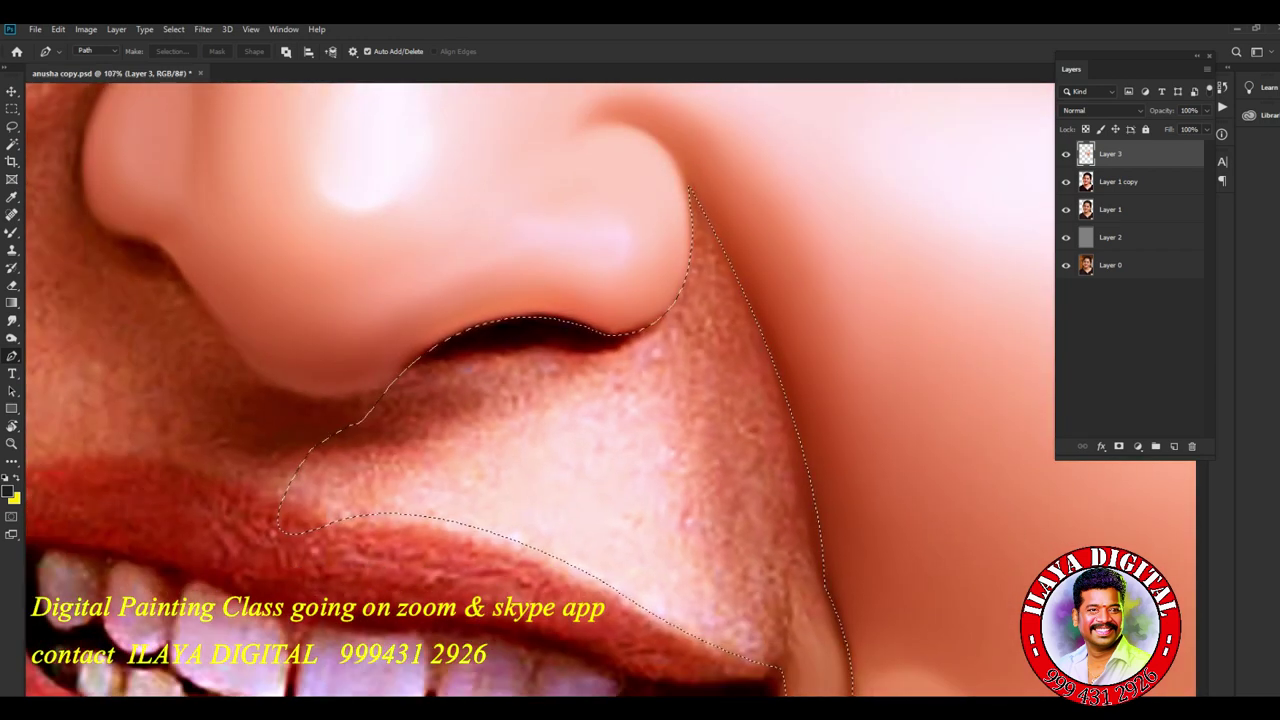
click(12, 320)
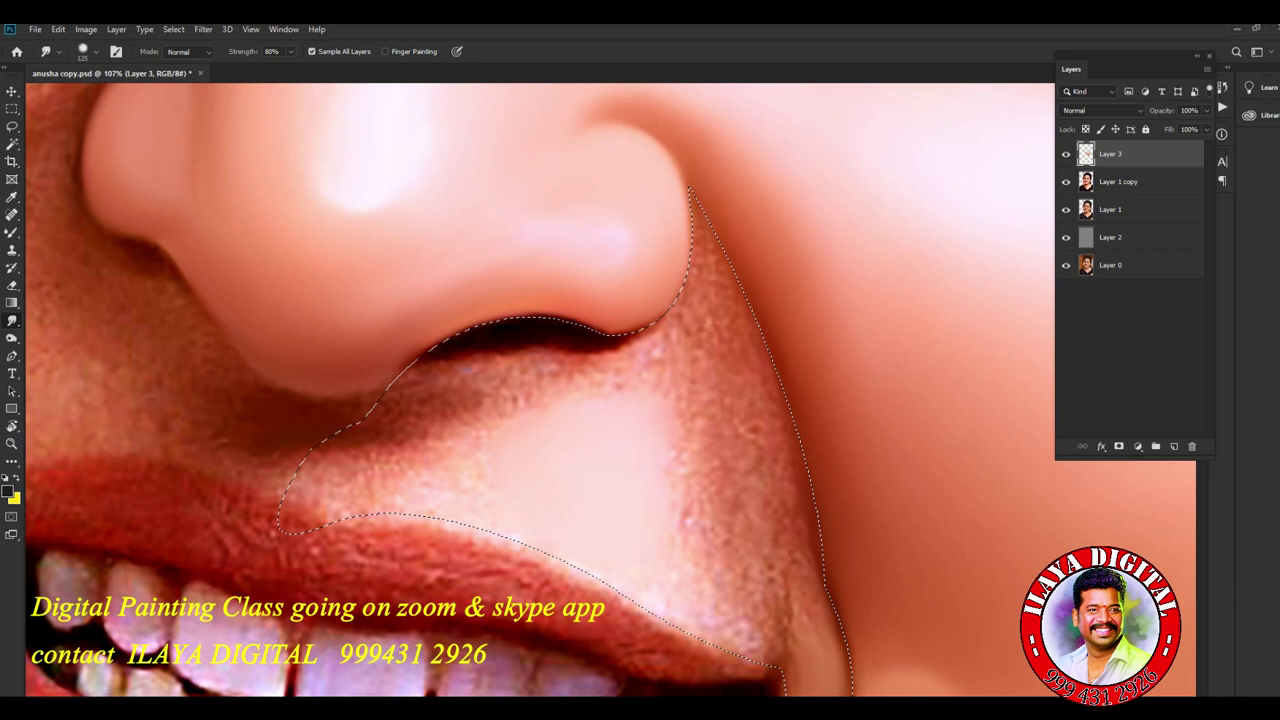
- Inside the selection, smudge the skin beside the lip corner and the dark crease under the nostril
drag(700, 620, 730, 575)
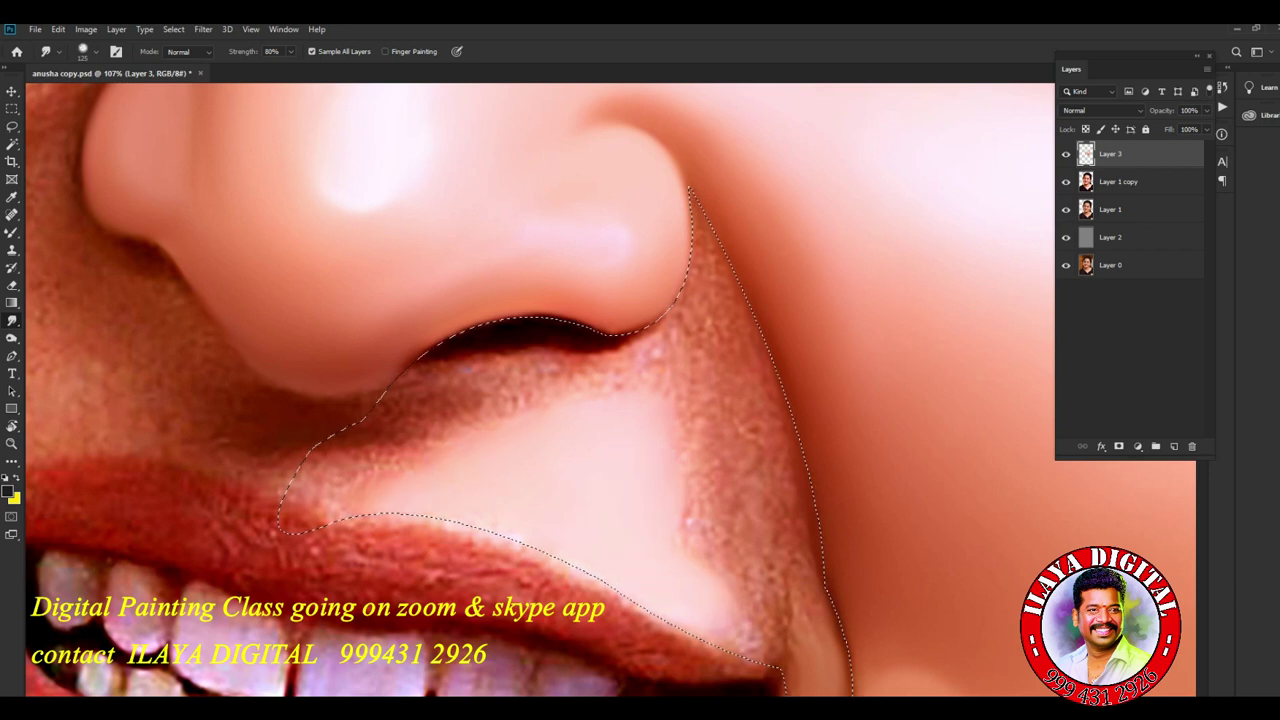
drag(690, 515, 760, 640)
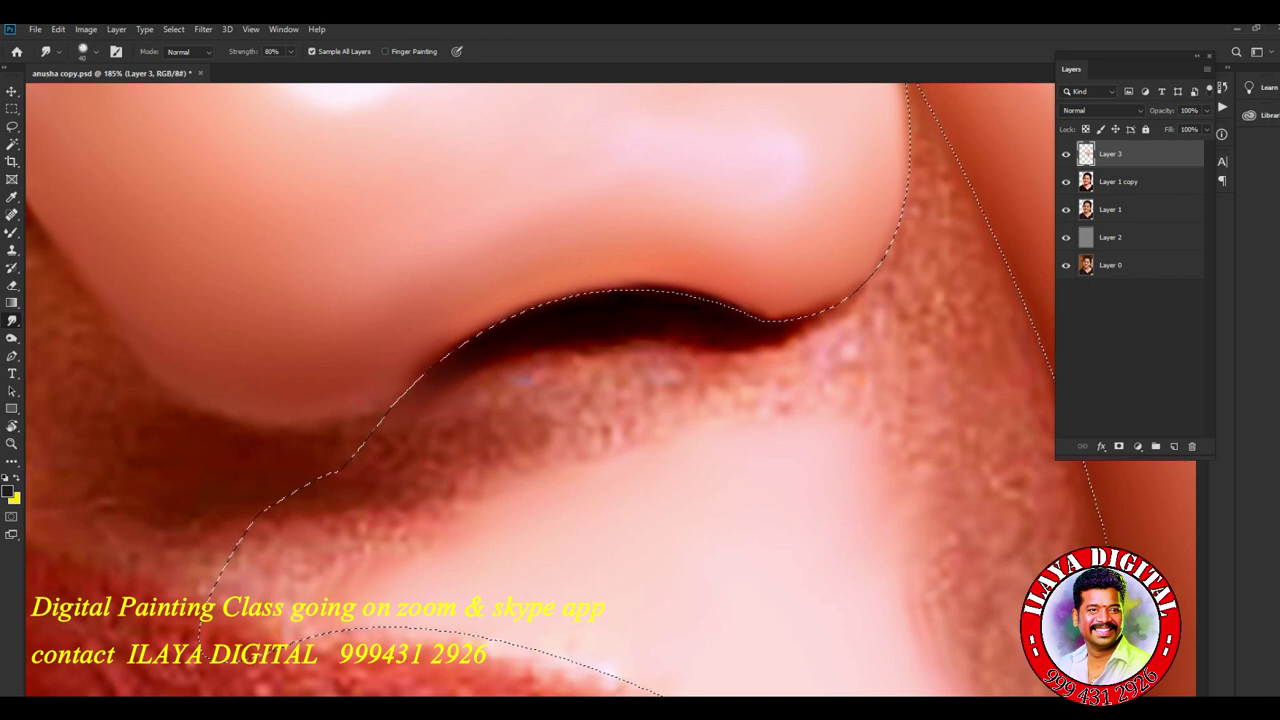
drag(722, 354, 845, 324)
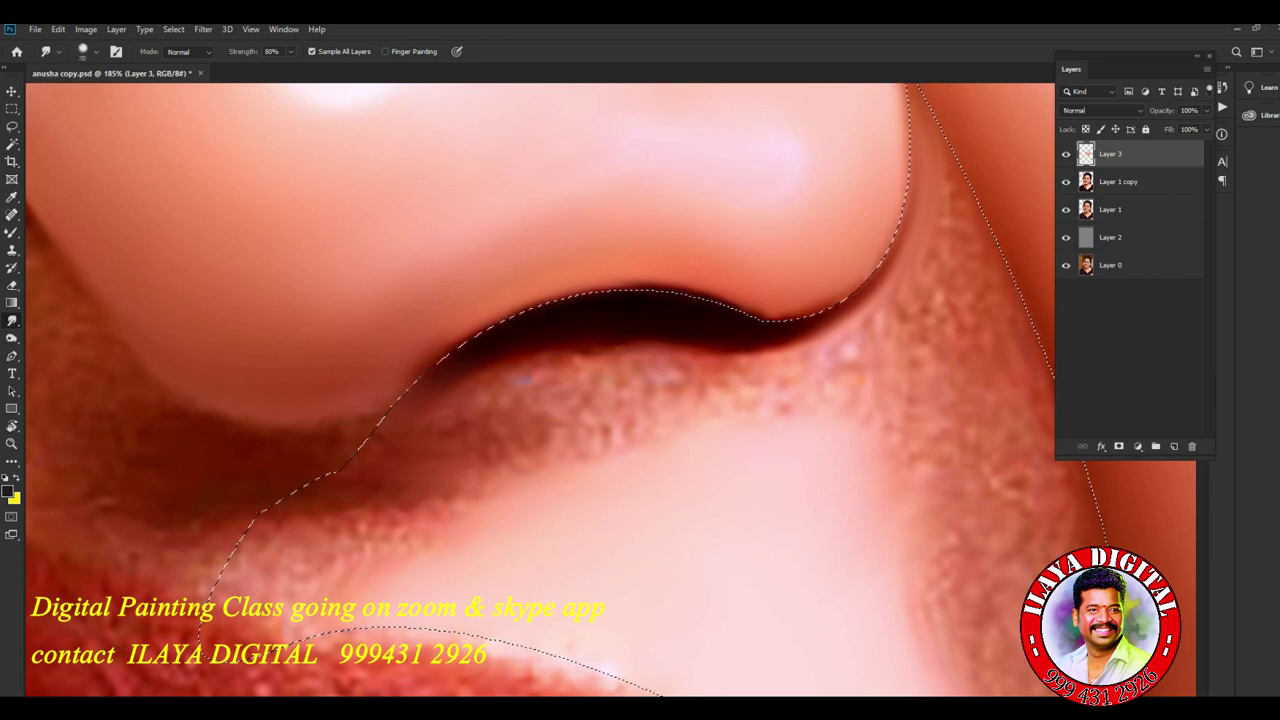
drag(440, 500, 505, 466)
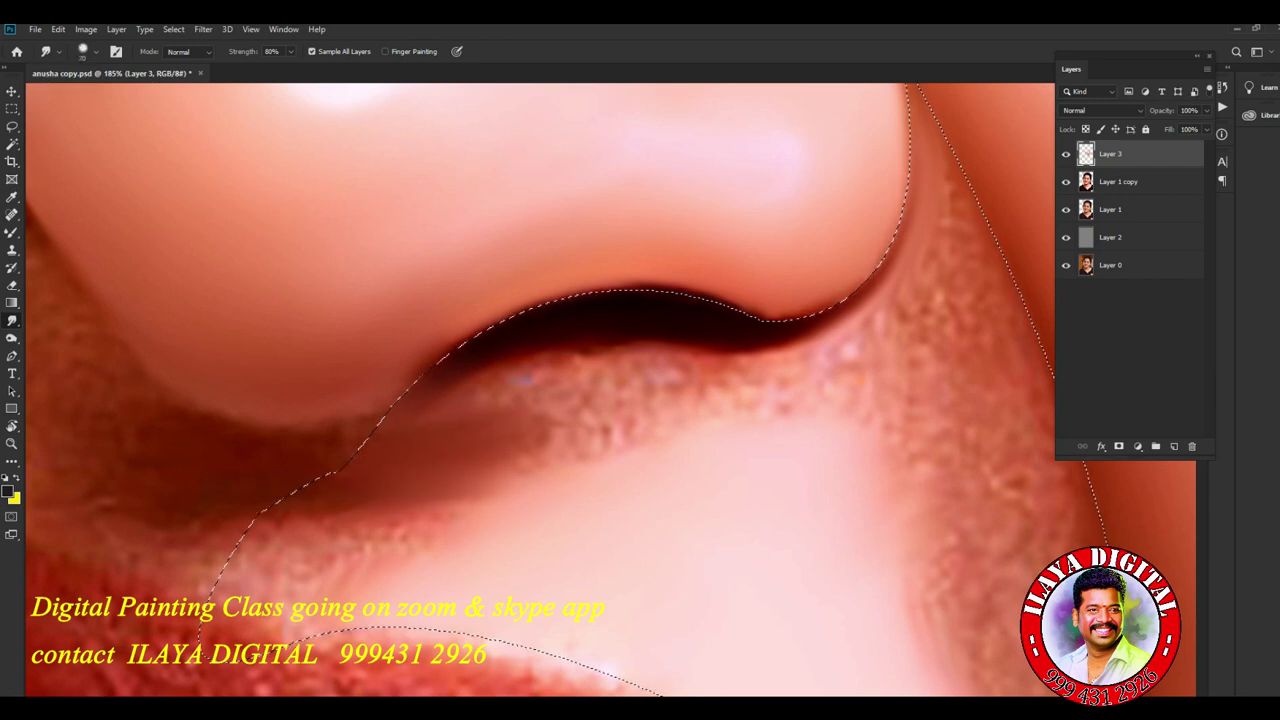
drag(440, 390, 740, 360)
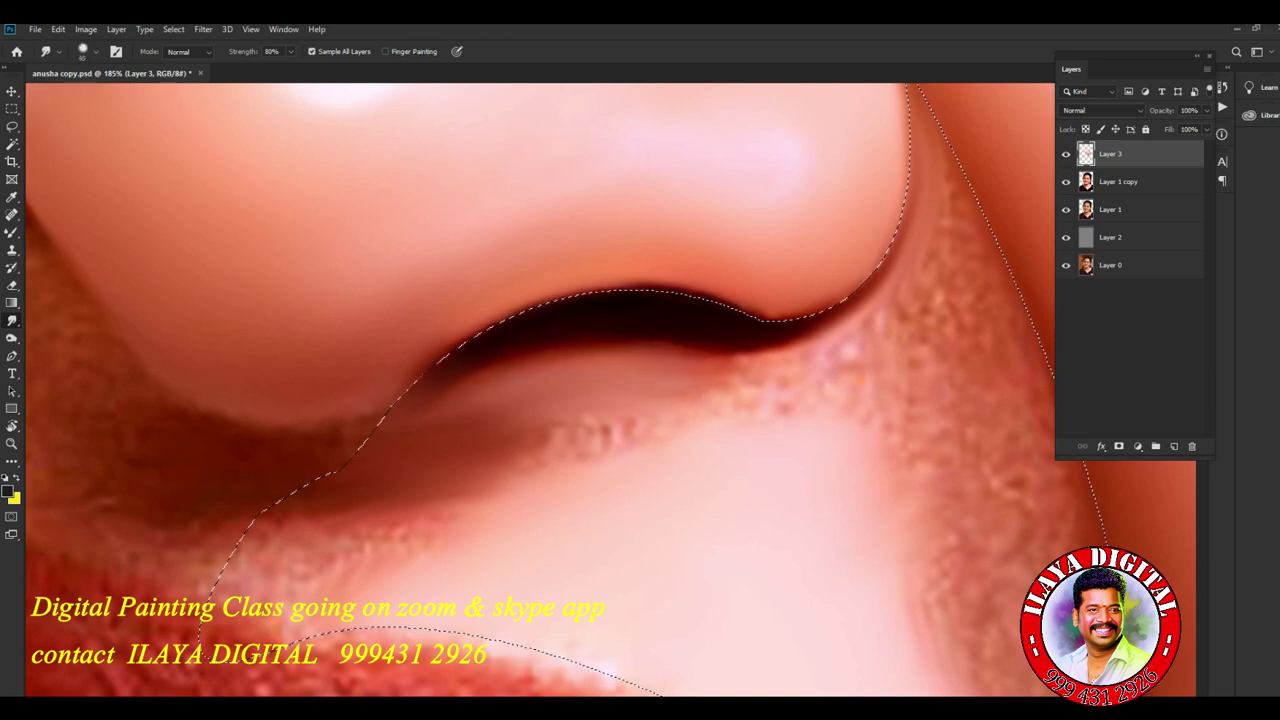
drag(830, 345, 858, 352)
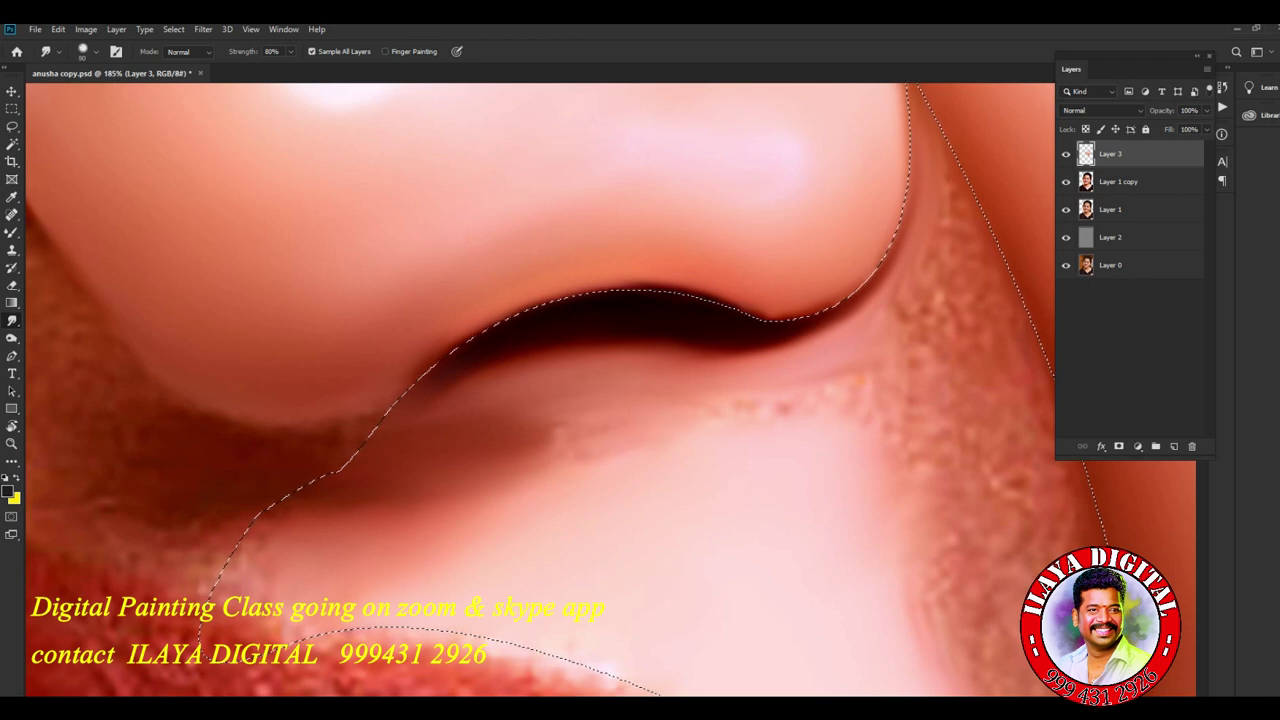
- Blend the bumpy skin below the nose and above the upper lip, then deselect
mouse_move(580, 435)
mouse_down()
mouse_move(715, 410)
mouse_move(610, 440)
mouse_move(524, 420)
mouse_up()
mouse_move(478, 480)
mouse_down()
mouse_move(400, 390)
mouse_move(398, 404)
mouse_up()
drag(498, 420, 528, 412)
drag(738, 368, 842, 328)
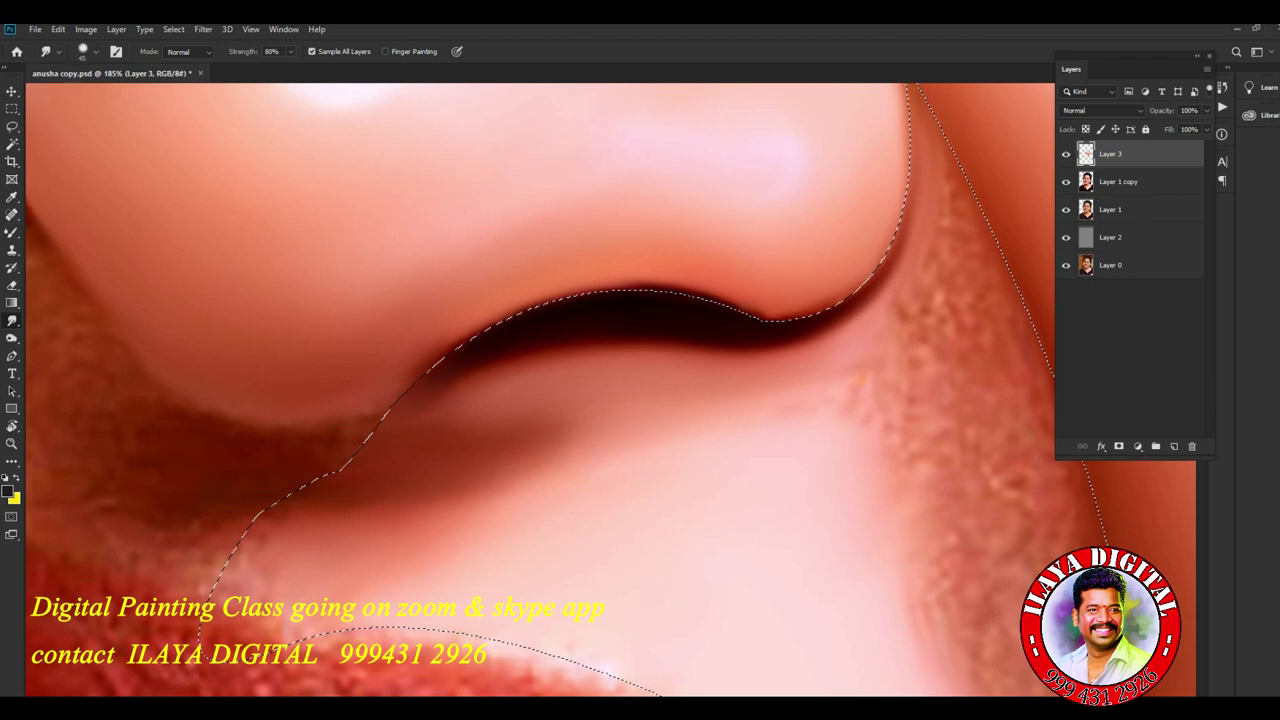
drag(900, 420, 845, 465)
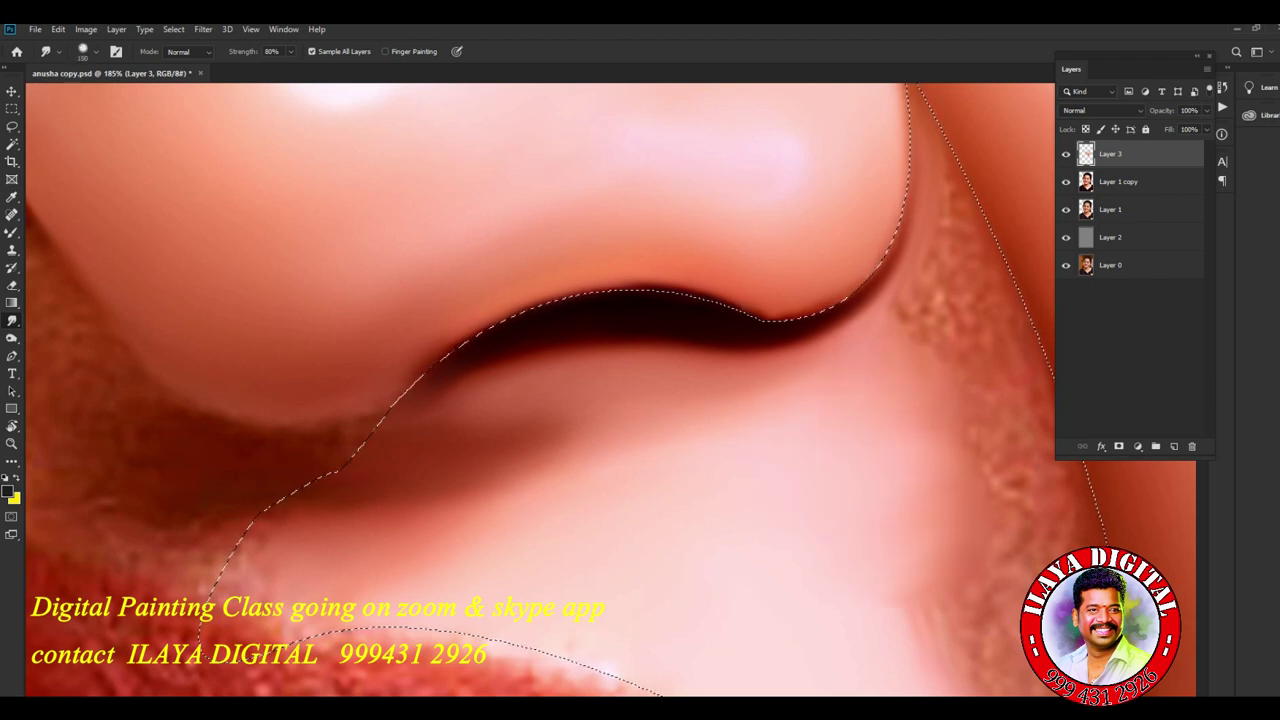
key(ctrl+d)
- Smudge the textured, pinkish skin beside the nostril down to the lip-corner fold
drag(900, 350, 475, 280)
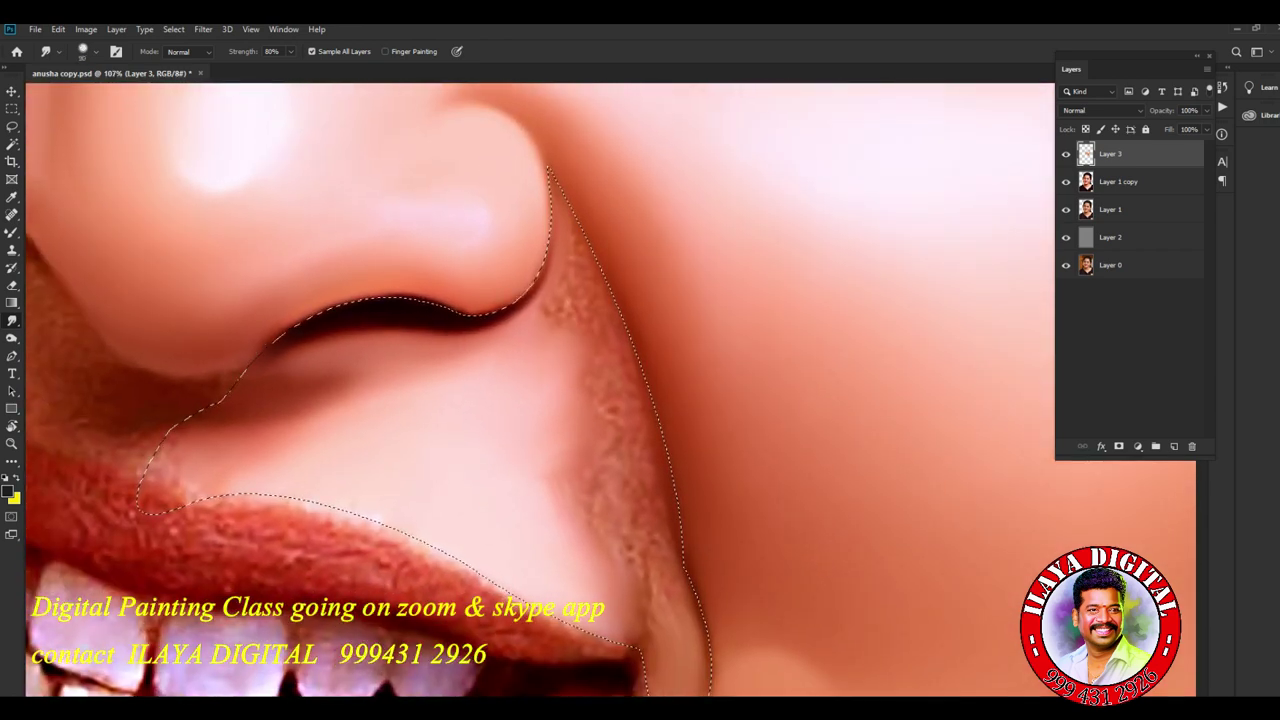
drag(560, 435, 612, 372)
mouse_move(600, 430)
mouse_down()
mouse_move(630, 370)
mouse_move(600, 455)
mouse_move(660, 495)
mouse_up()
mouse_move(570, 525)
mouse_down()
mouse_move(660, 460)
mouse_move(650, 575)
mouse_up()
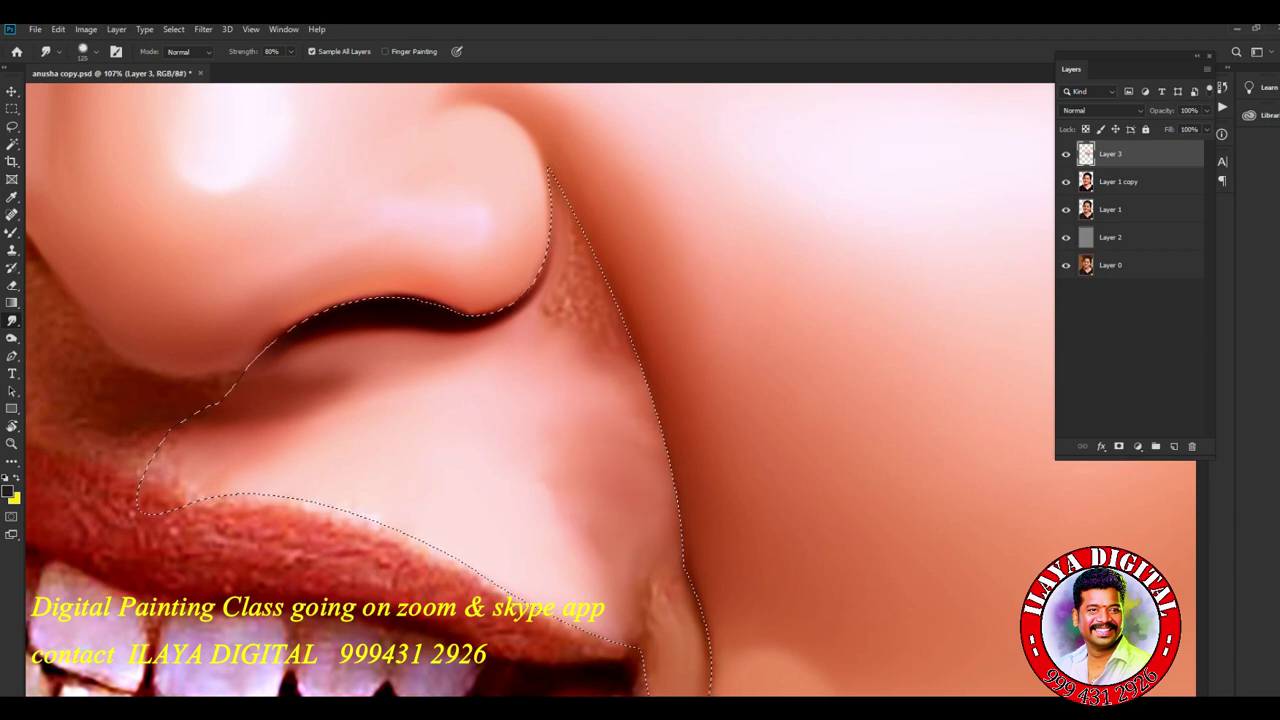
drag(680, 565, 650, 630)
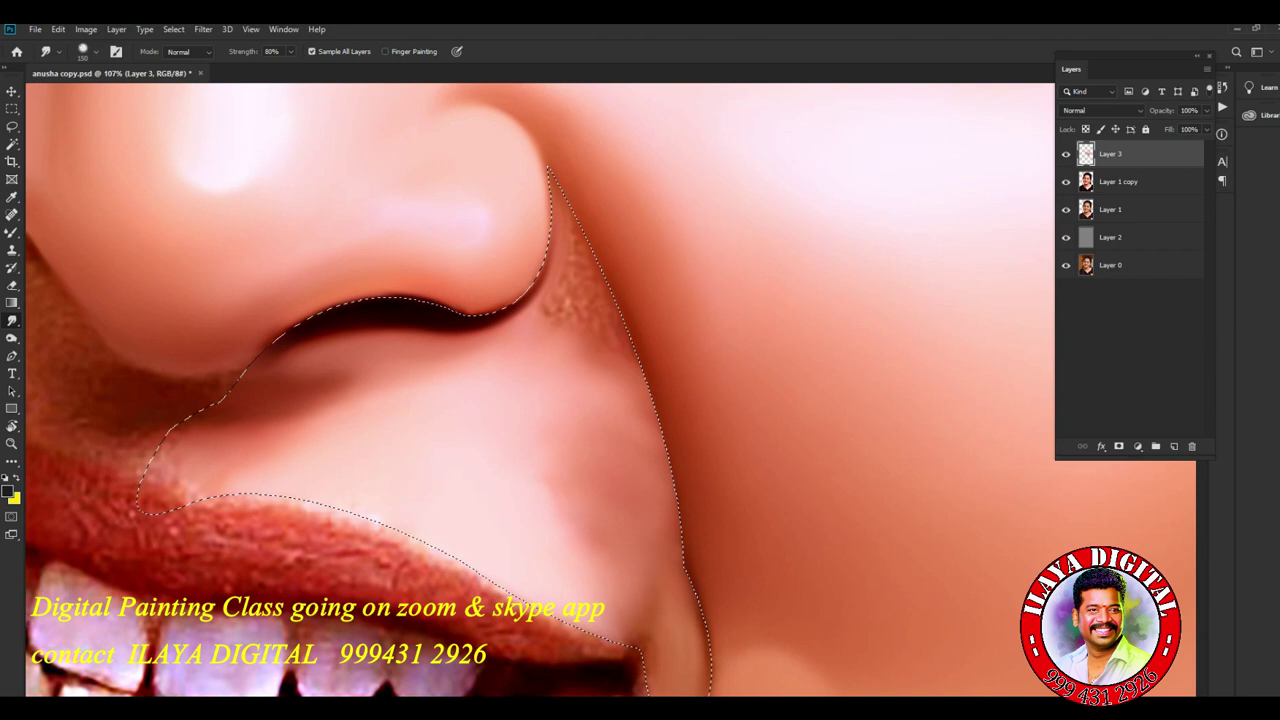
drag(590, 532, 560, 478)
drag(584, 410, 604, 560)
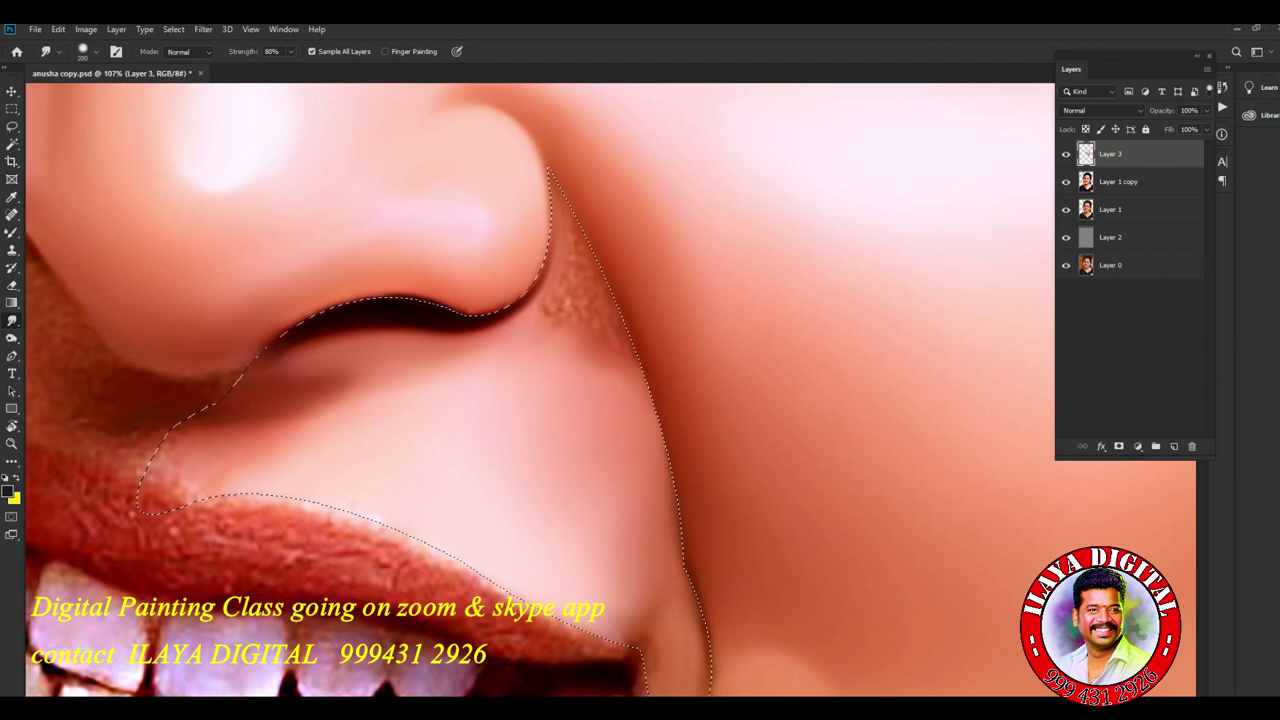
- Smooth the speckled skin right of the nostril and nose, then release the selection
drag(578, 302, 545, 358)
mouse_move(604, 266)
mouse_down()
mouse_move(558, 342)
mouse_move(548, 304)
mouse_up()
drag(584, 210, 566, 262)
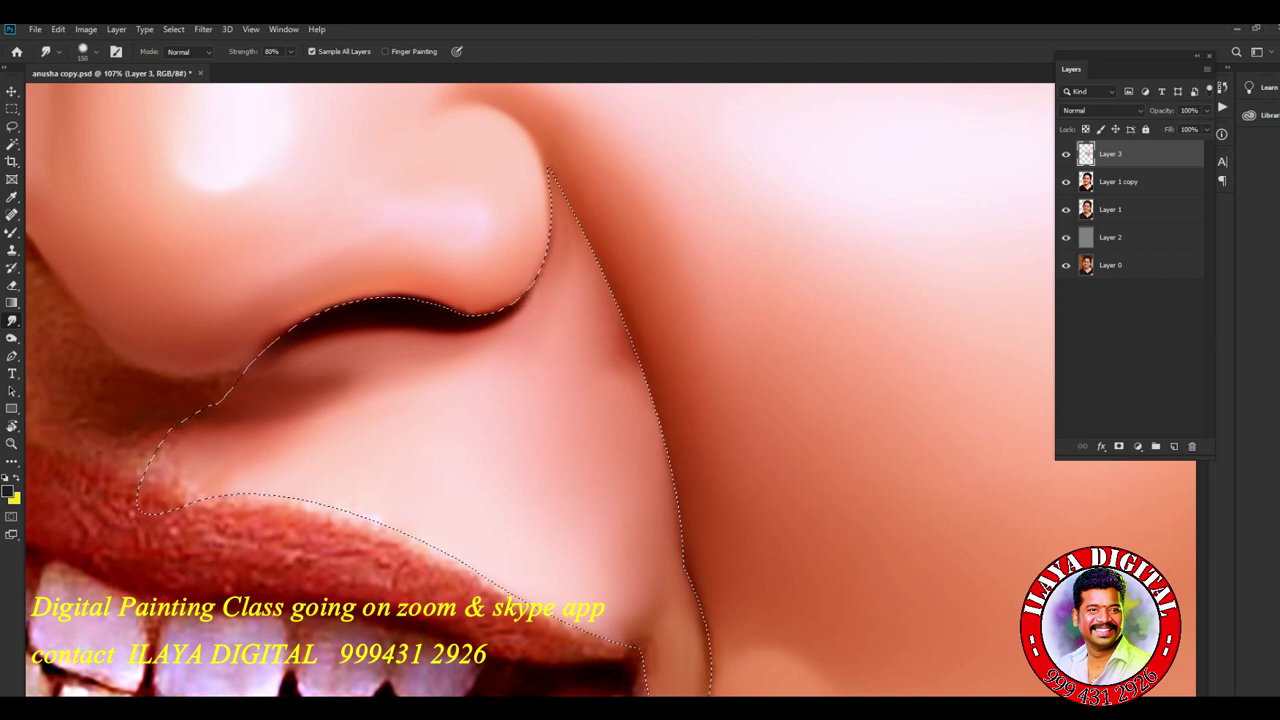
drag(600, 340, 632, 392)
drag(602, 312, 600, 340)
drag(600, 290, 600, 322)
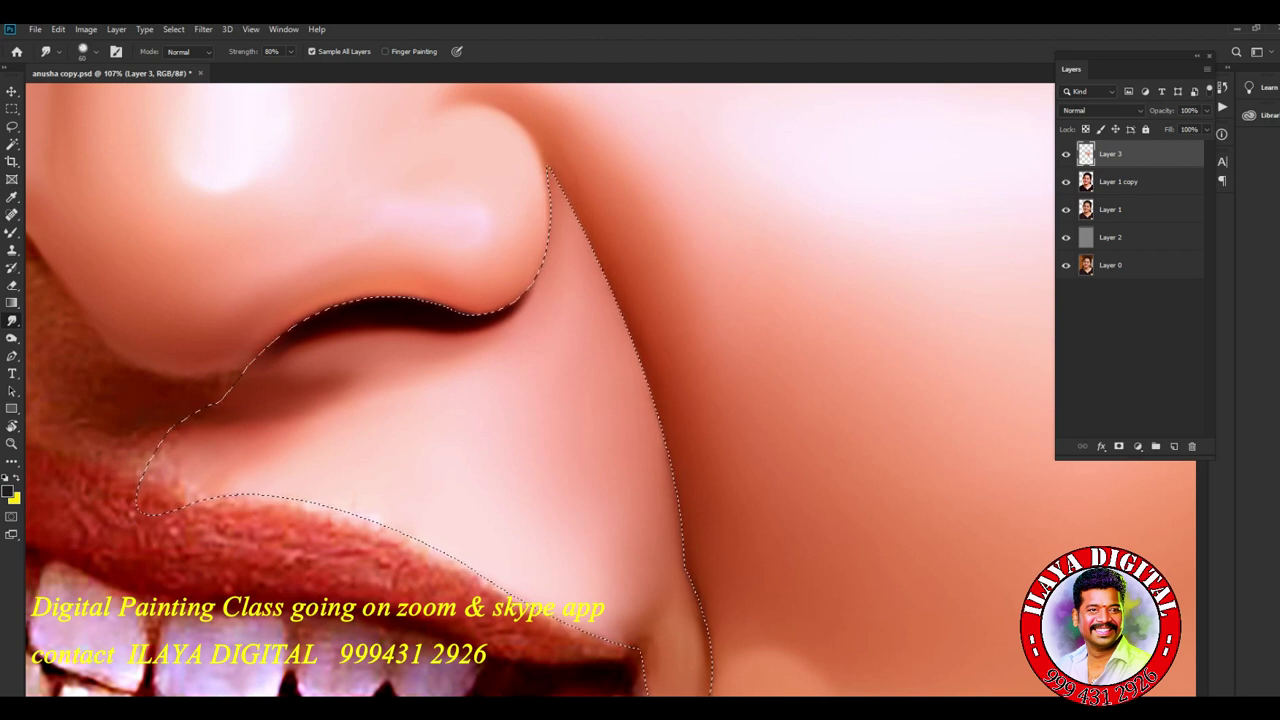
key(ctrl+d)
- Center the nose in view and smudge the dark nostril crease along the nose
scroll(540, 390, down, 2)
scroll(540, 390, down, 2)
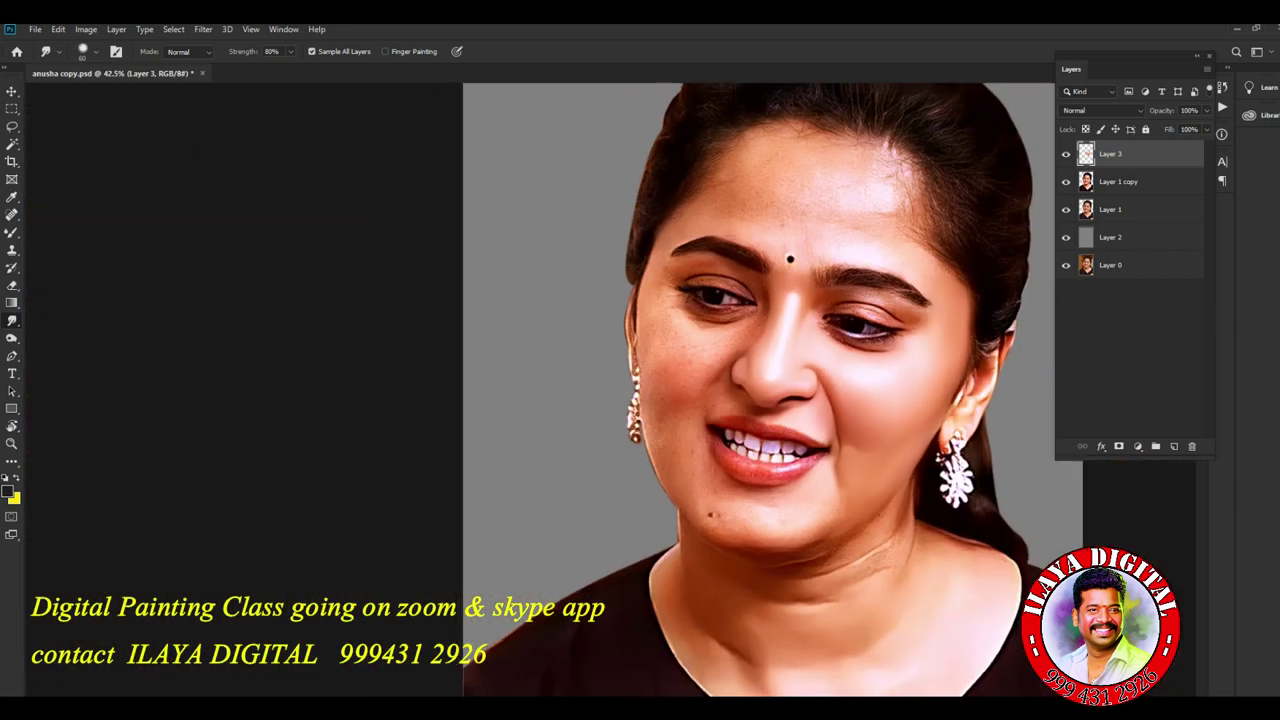
scroll(790, 380, up, 3)
scroll(790, 380, up, 2)
scroll(790, 380, up, 2)
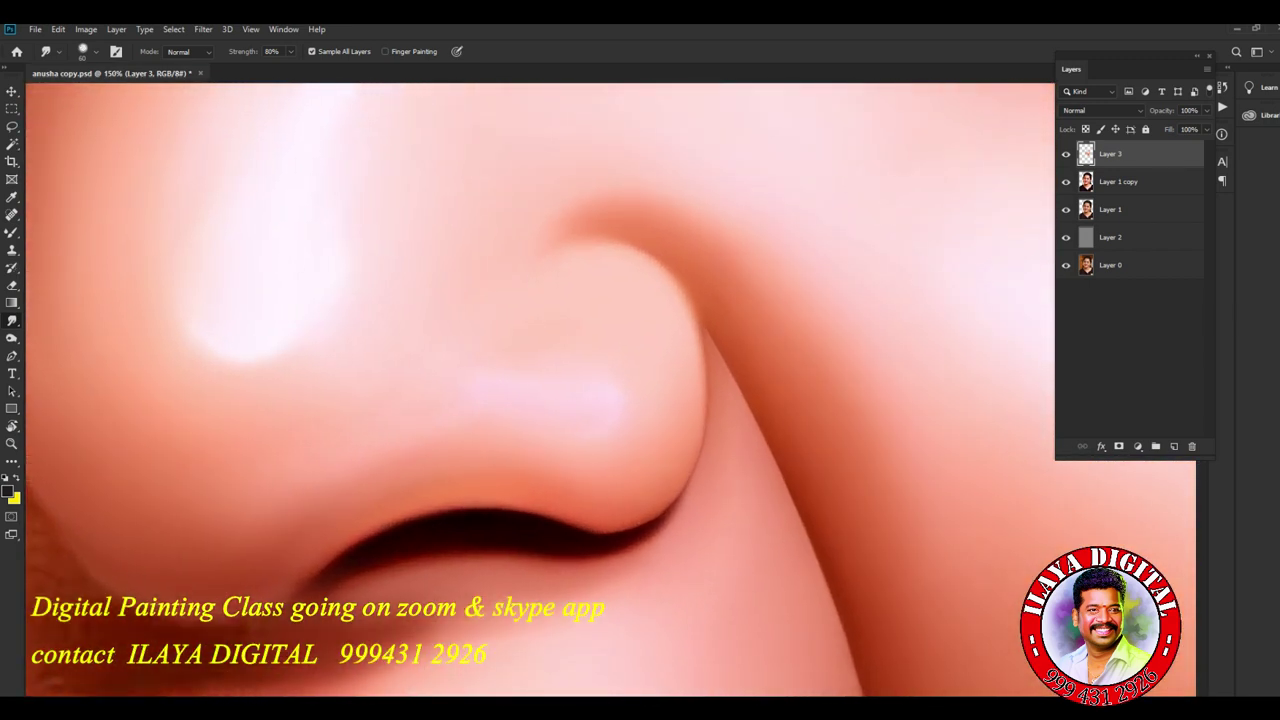
drag(640, 400, 655, 345)
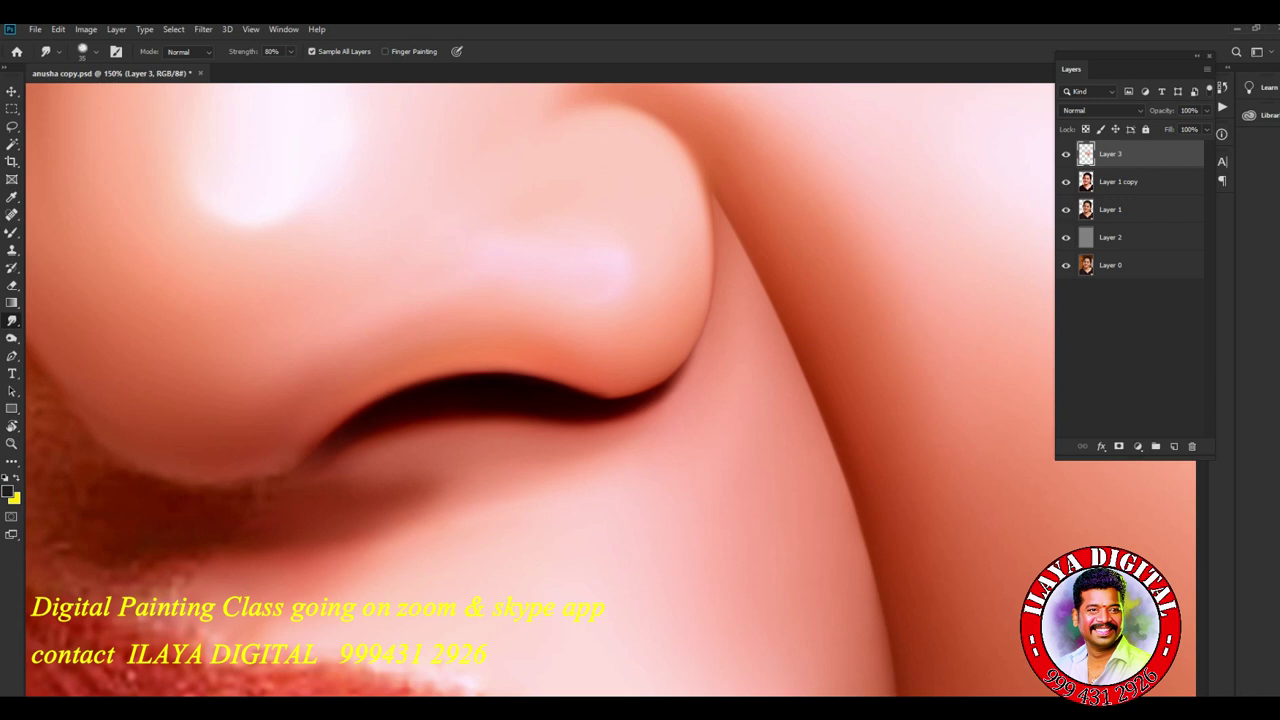
drag(670, 392, 710, 322)
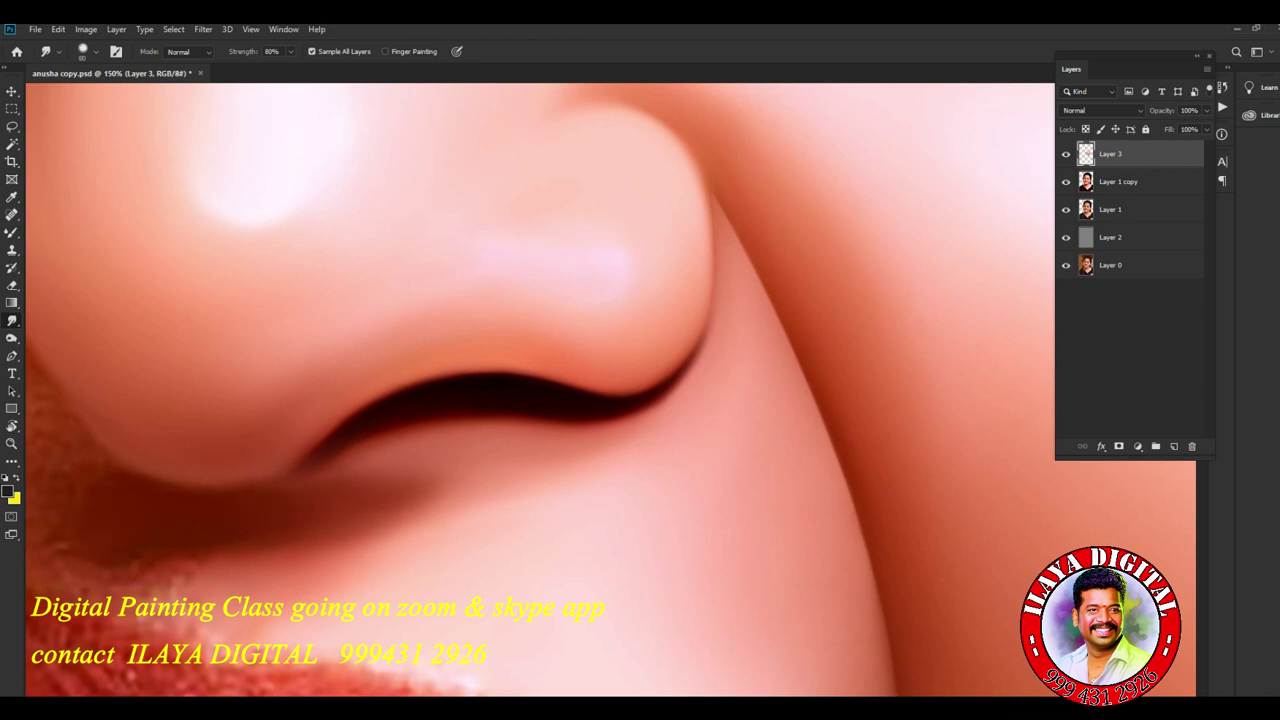
- Smooth a skin patch near the lip and blend the nostril shadow up the nose edge
drag(219, 569, 200, 593)
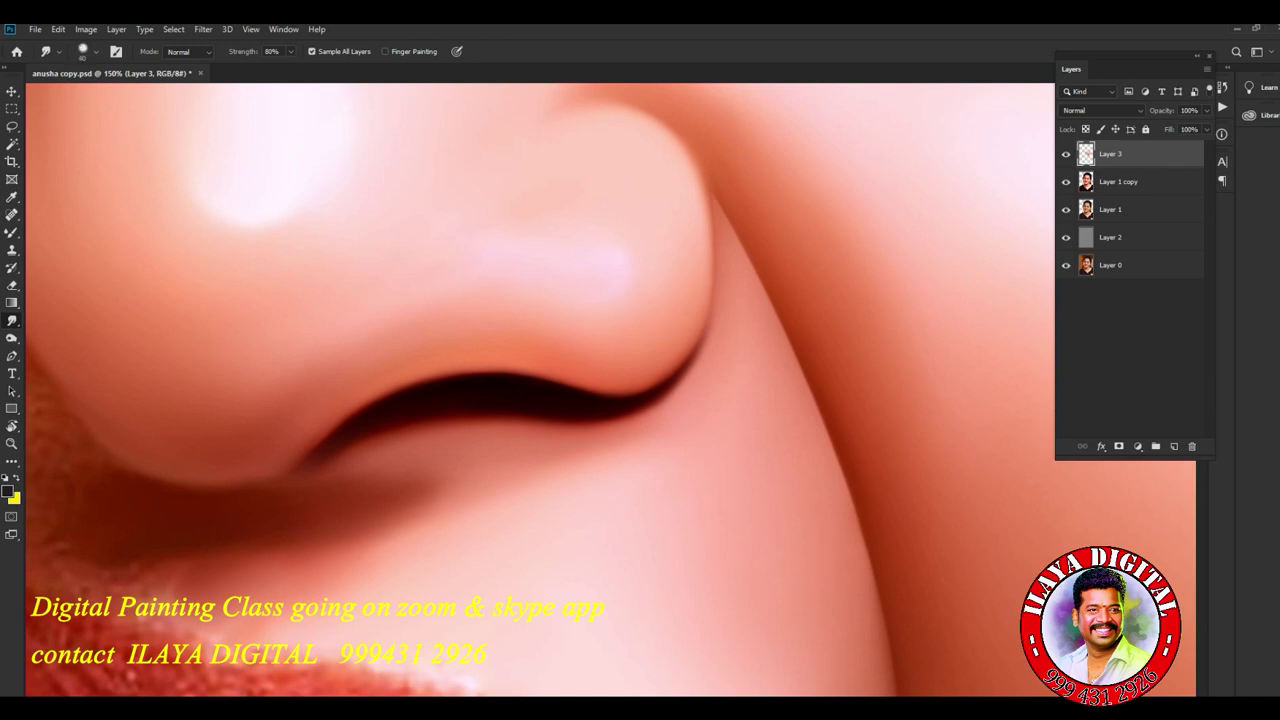
mouse_move(678, 364)
mouse_down()
mouse_move(710, 300)
mouse_move(708, 228)
mouse_up()
mouse_move(712, 298)
mouse_down()
mouse_move(720, 188)
mouse_move(695, 165)
mouse_up()
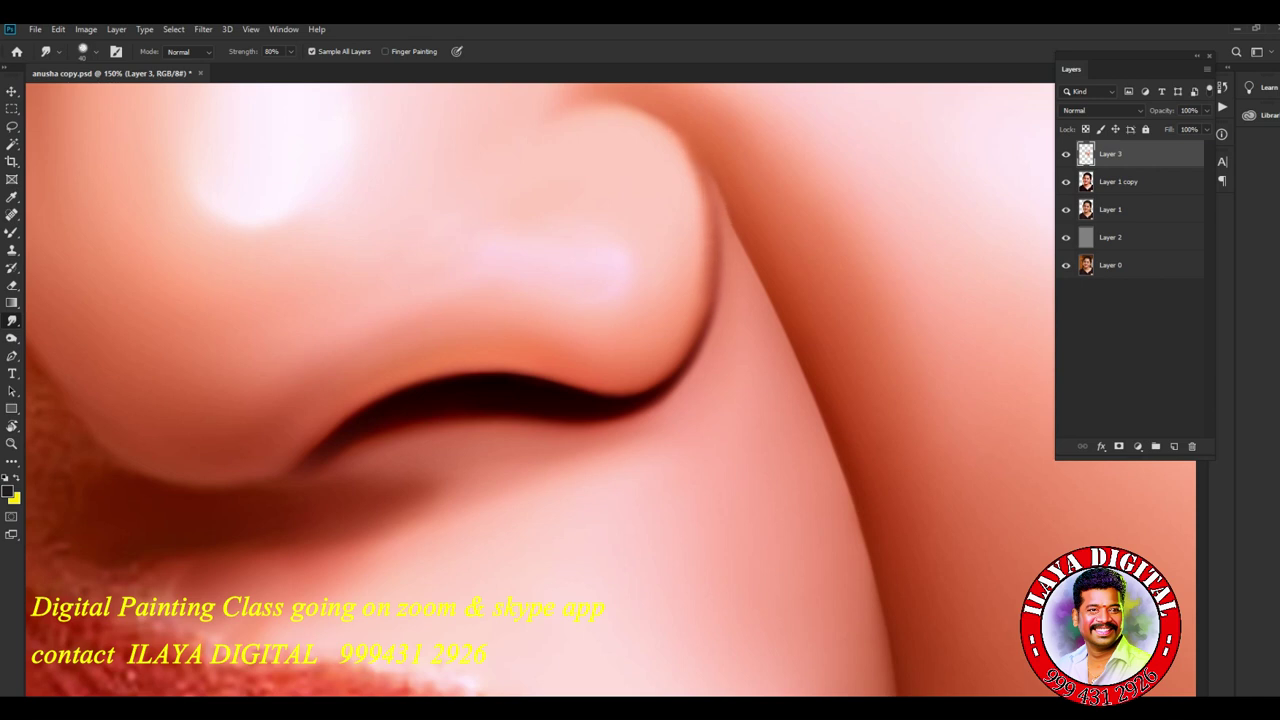
- Soften the nose's dark left and right edges with downward Smudge strokes
scroll(600, 380, down, 2)
scroll(600, 380, down, 2)
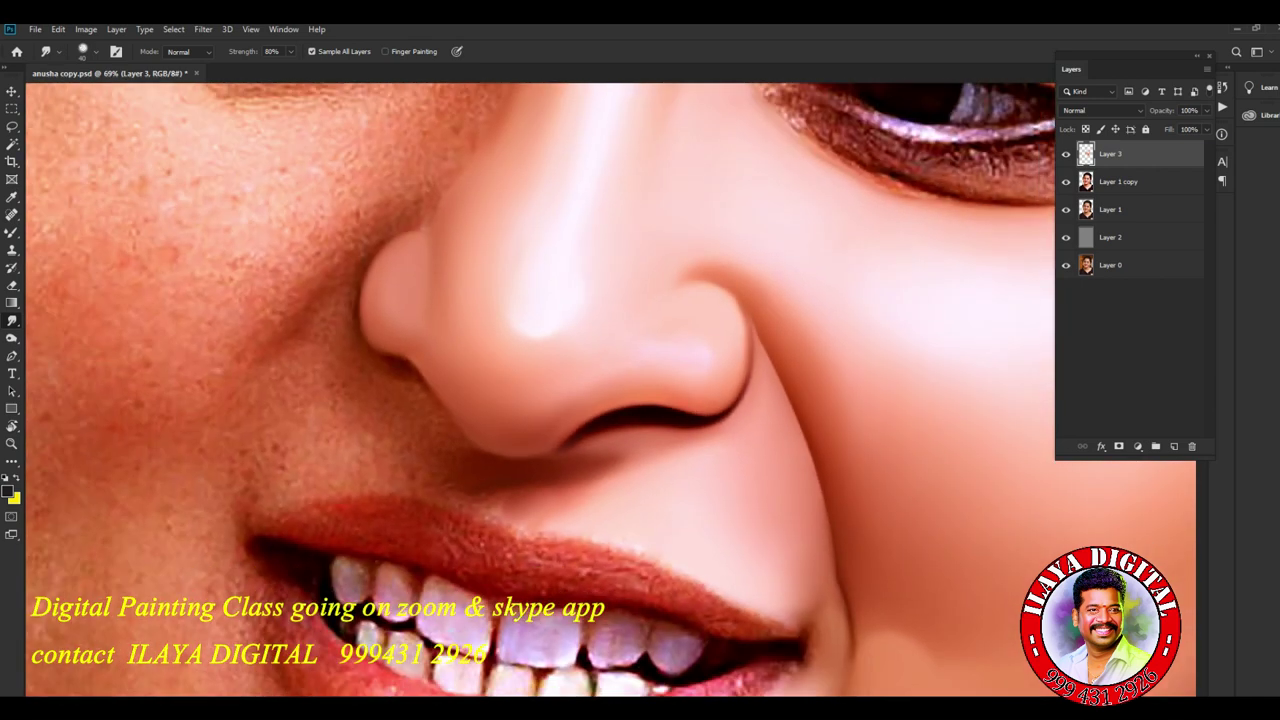
scroll(600, 380, up, 3)
scroll(790, 340, up, 2)
scroll(790, 340, up, 1)
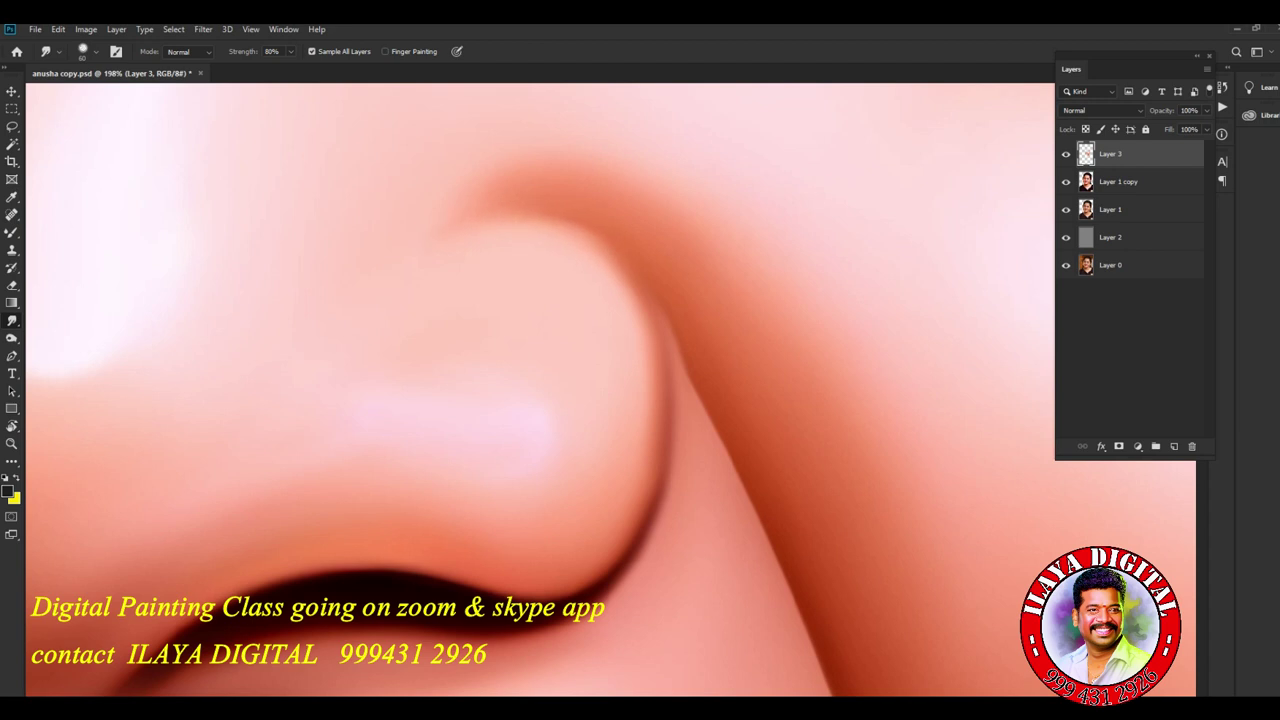
drag(656, 364, 634, 458)
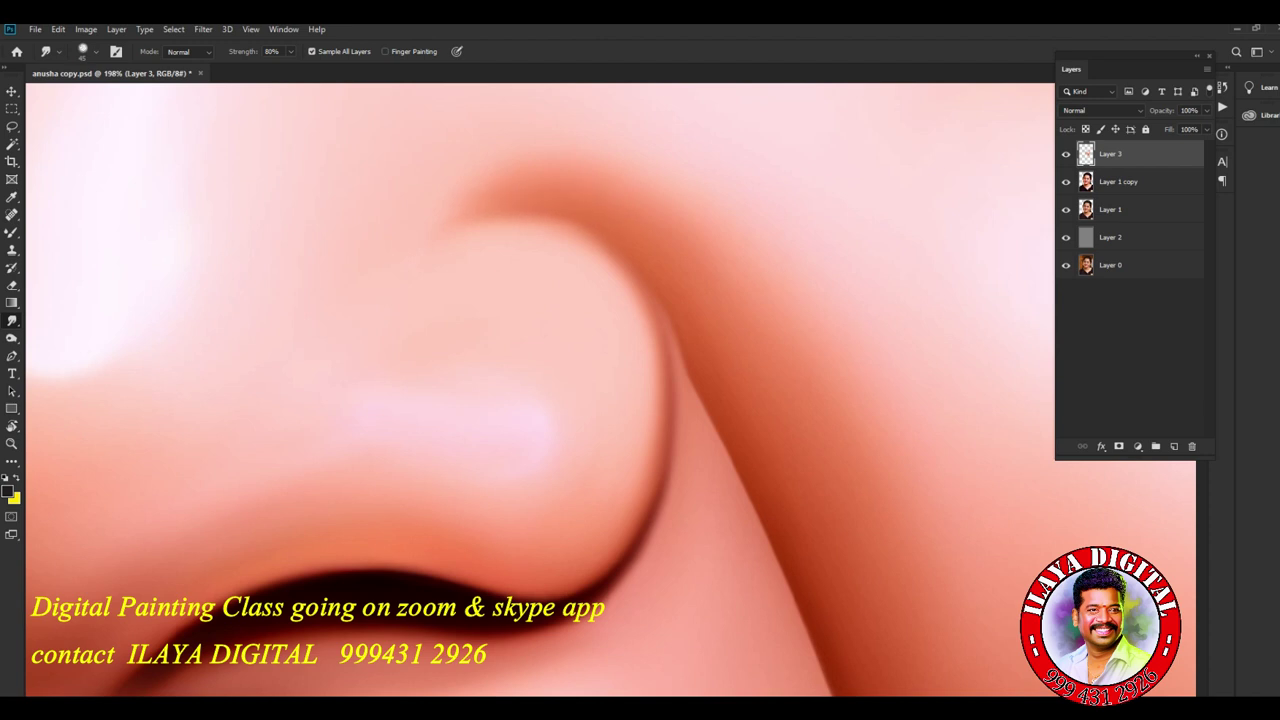
drag(684, 355, 748, 500)
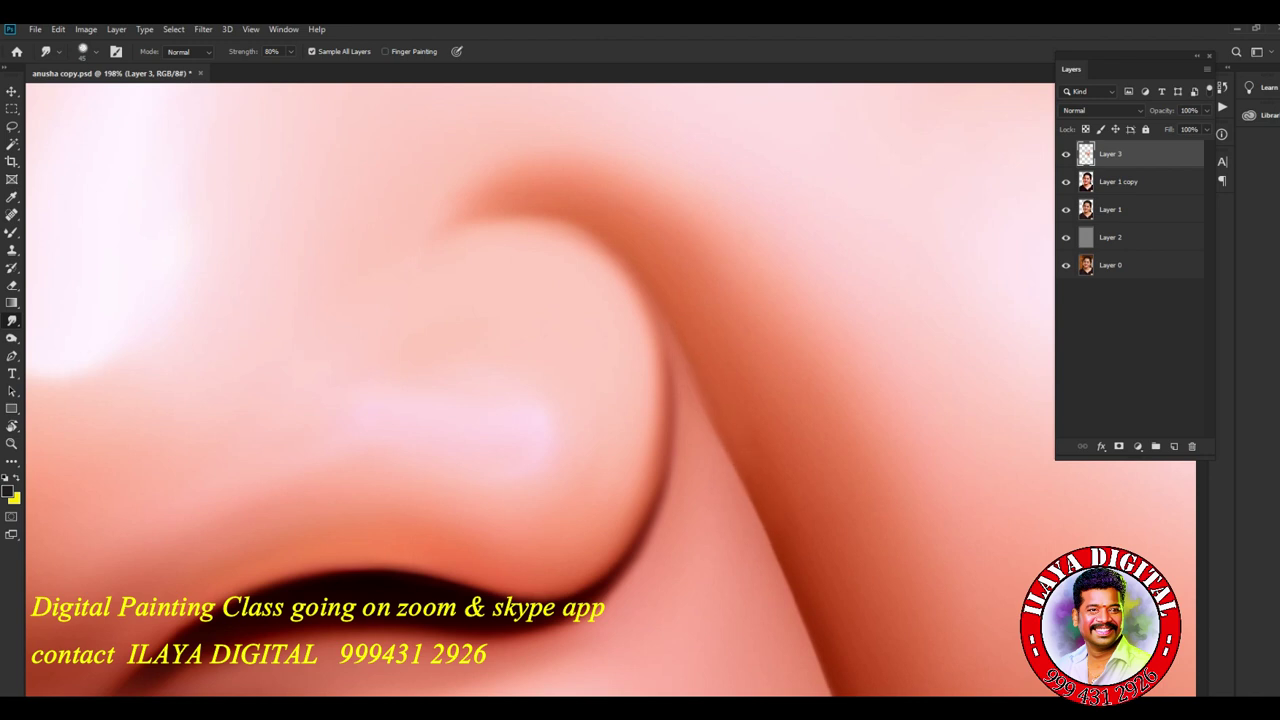
scroll(540, 390, down, 3)
scroll(540, 390, down, 3)
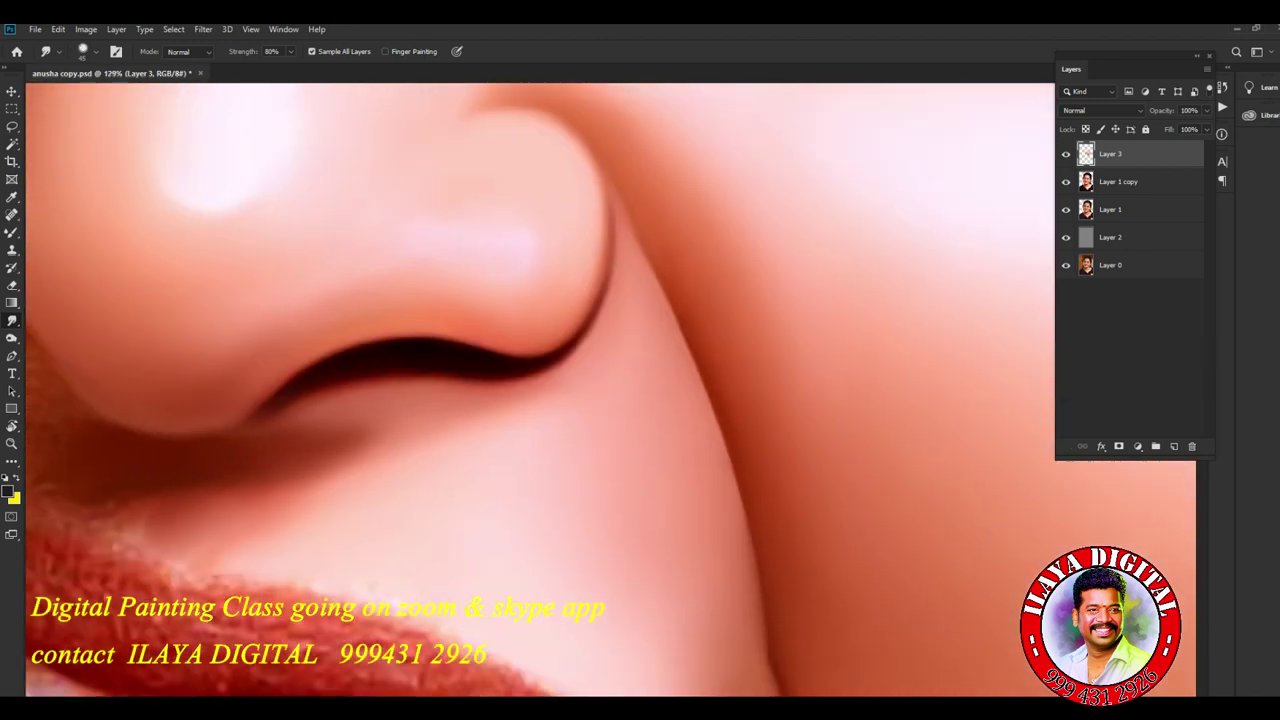
- Smudge along the cheek edge line beside the nose, then zoom out to the whole face
drag(665, 300, 738, 494)
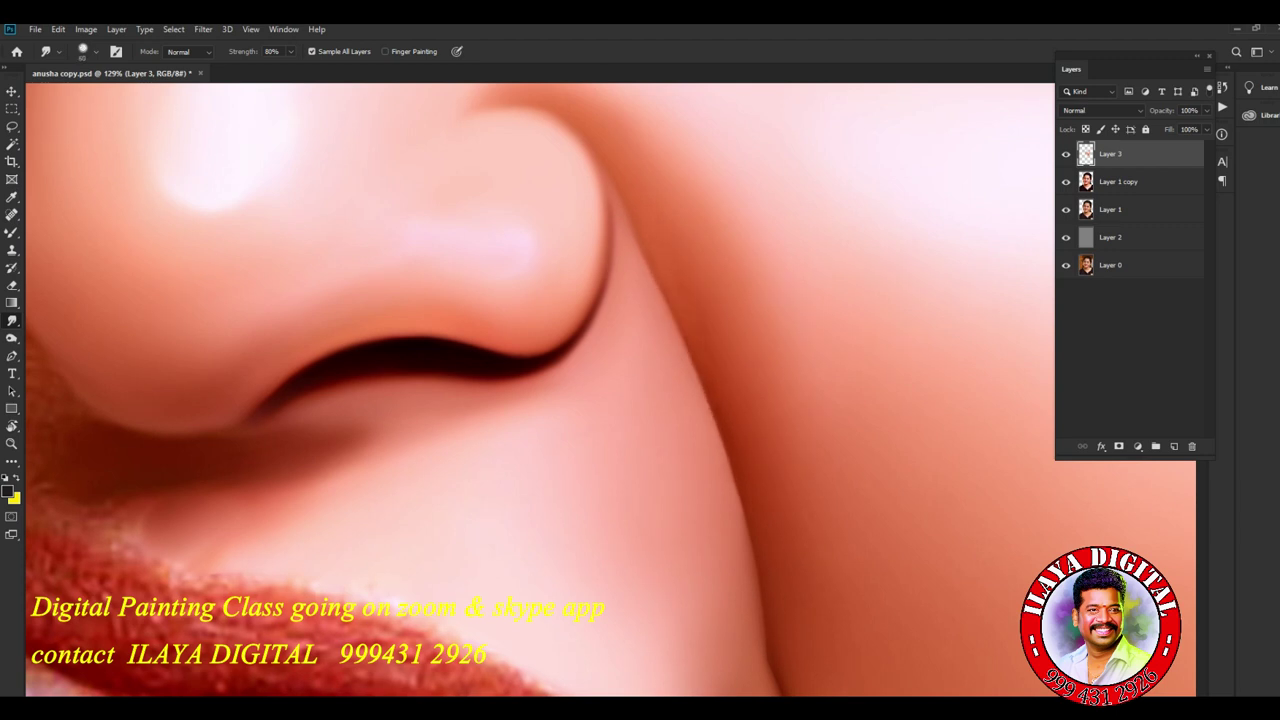
drag(690, 360, 706, 400)
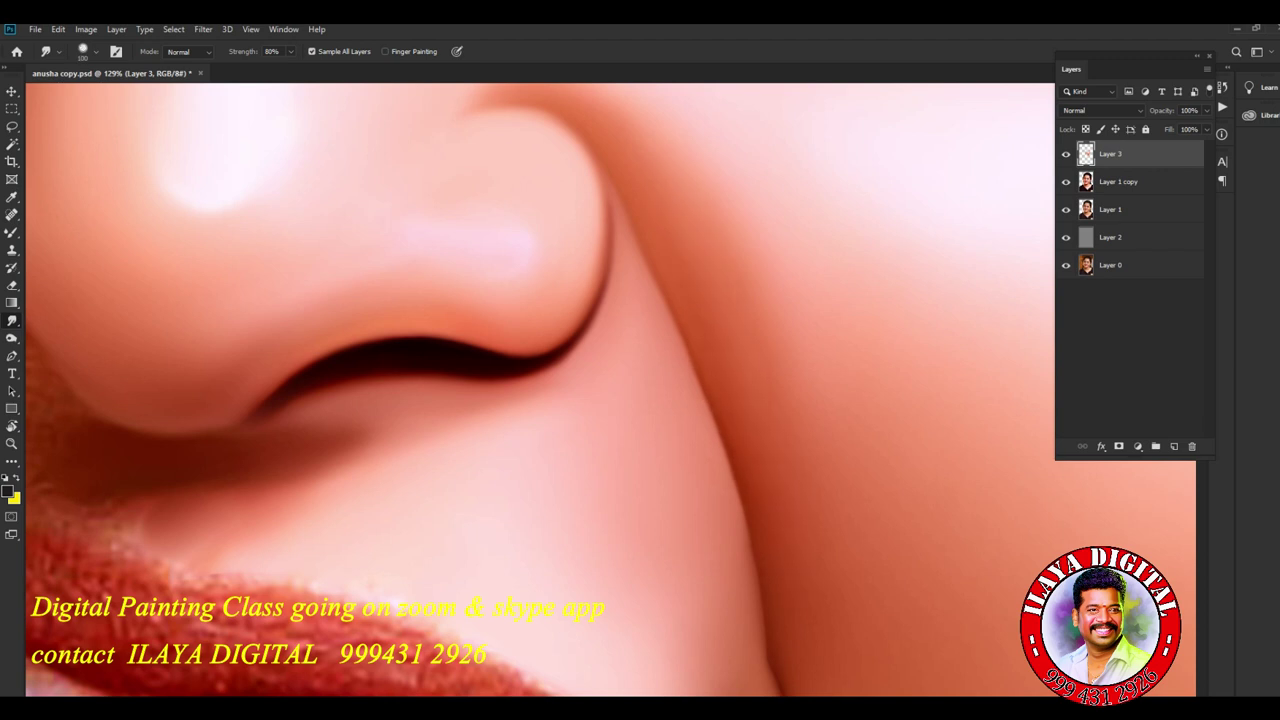
scroll(600, 390, down, 5)
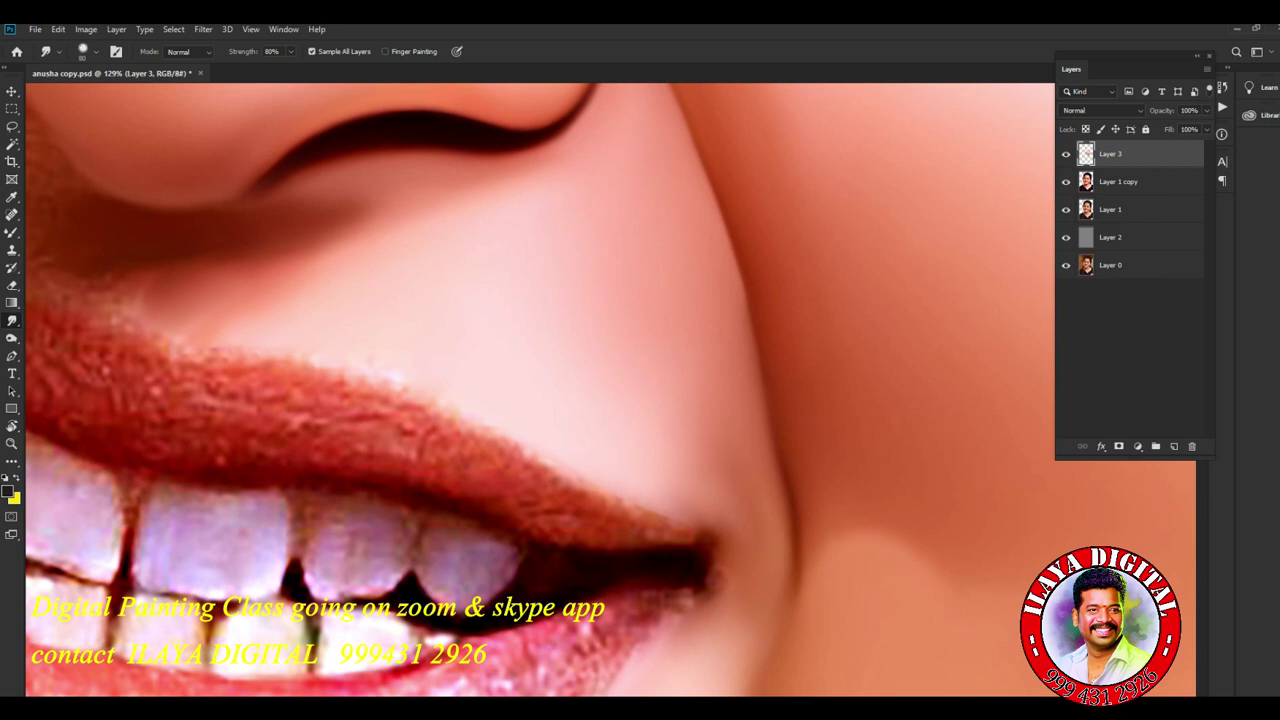
scroll(640, 390, down, 5)
scroll(640, 390, down, 3)
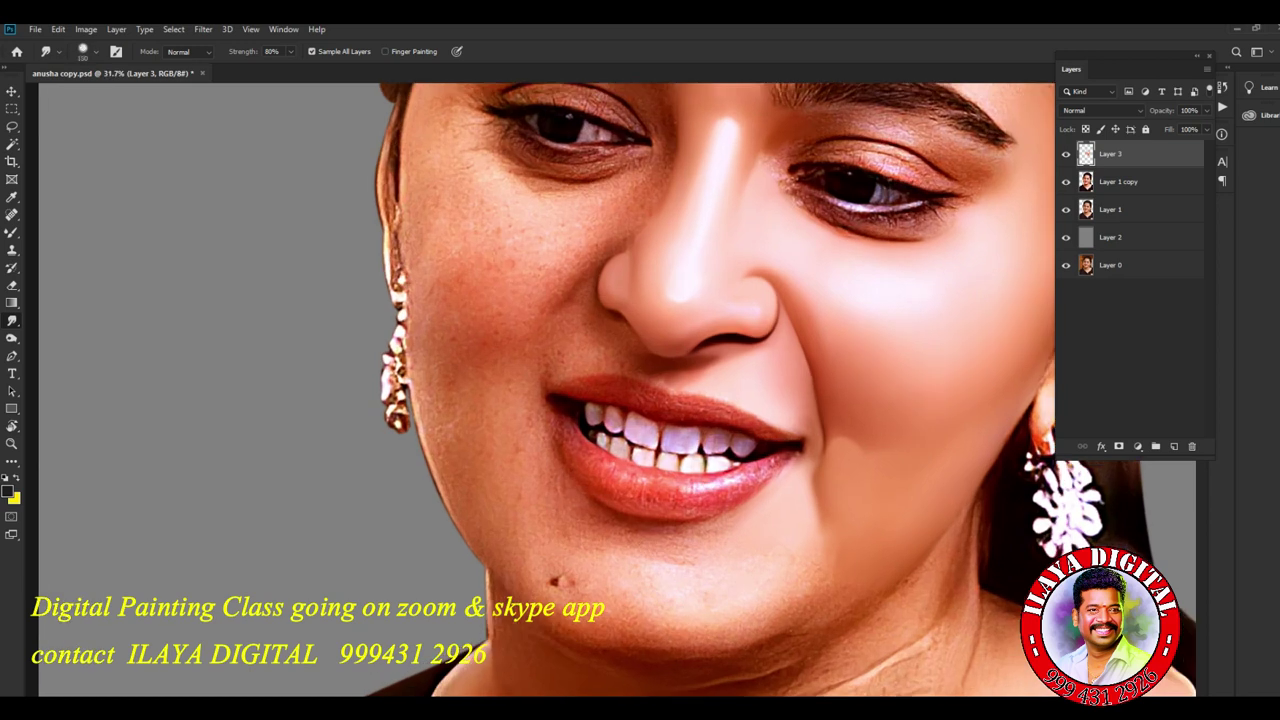
scroll(546, 390, up, 5)
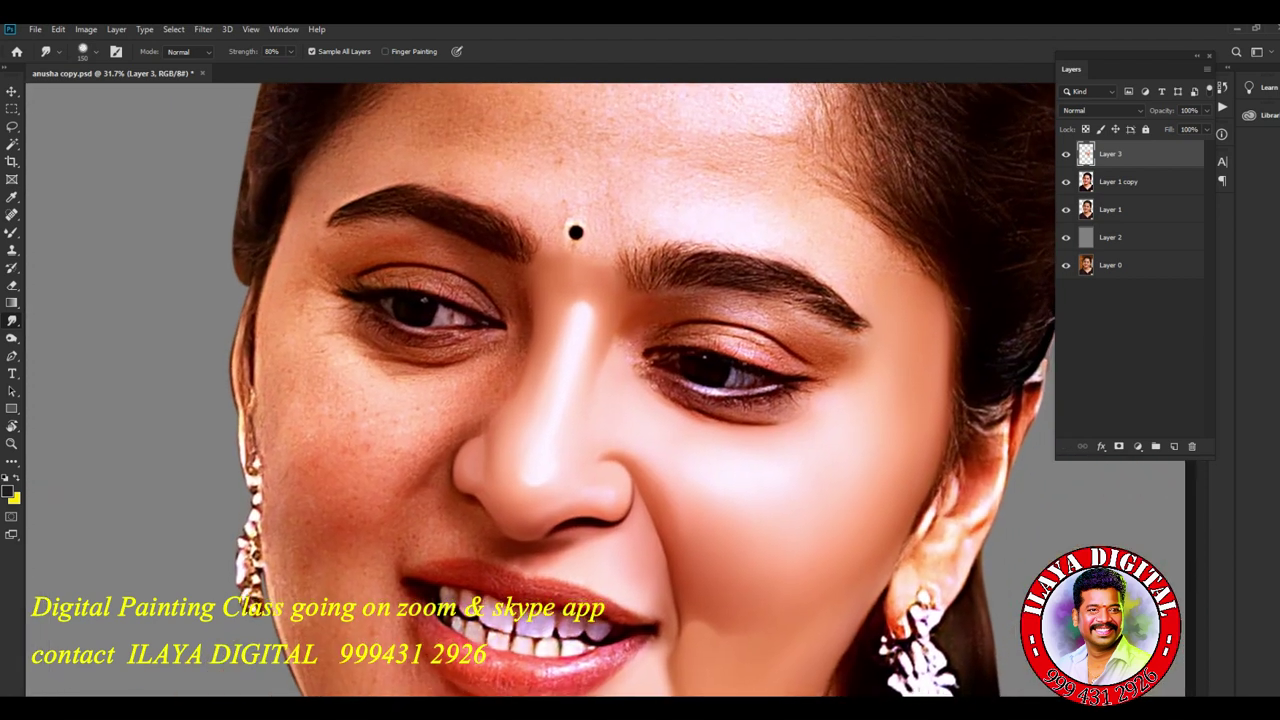
- Blend the skin into the hairline at the temple and along the right hairline highlight
scroll(640, 390, down, 1)
scroll(775, 419, up, 2)
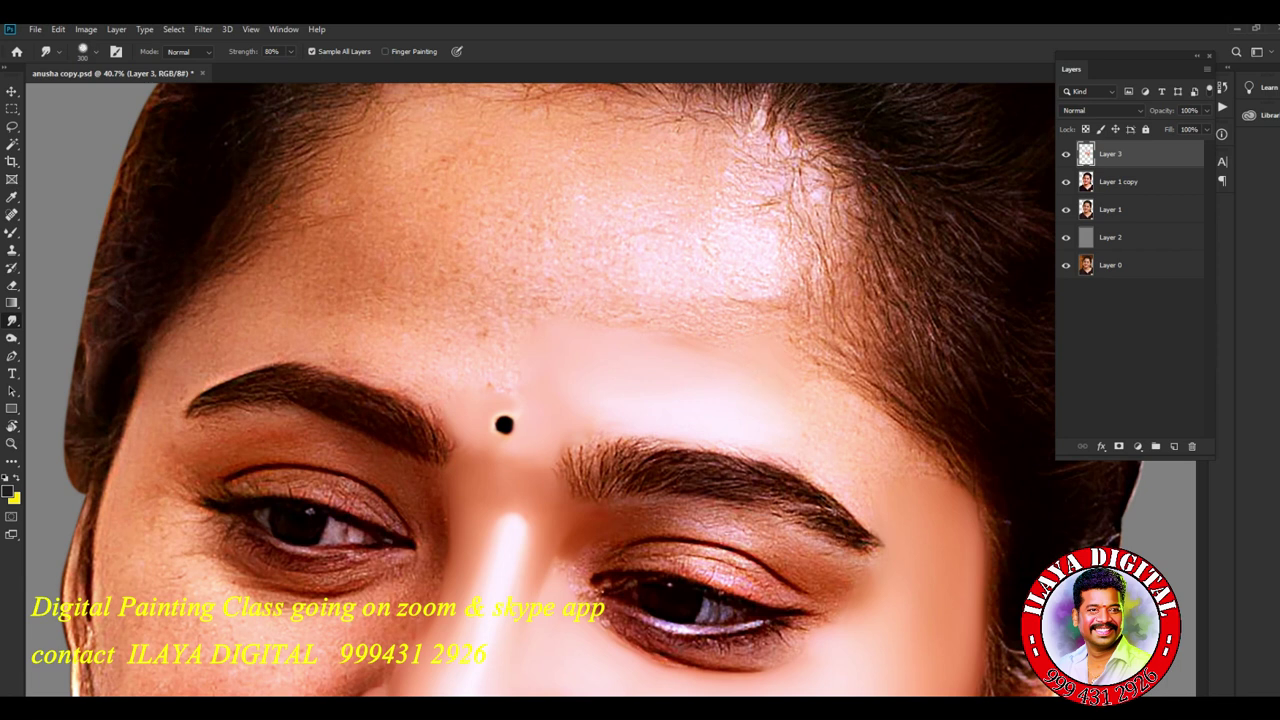
mouse_move(898, 480)
mouse_down()
mouse_move(902, 432)
mouse_move(885, 437)
mouse_up()
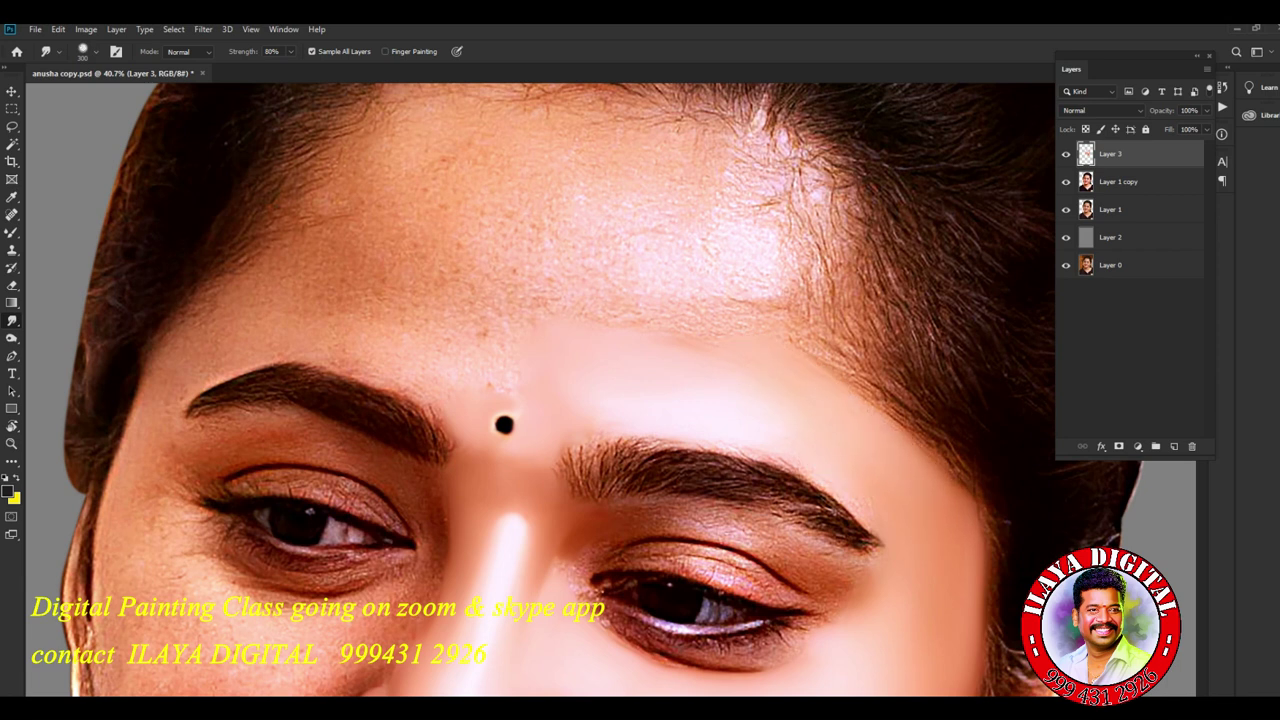
drag(845, 505, 882, 507)
mouse_move(726, 310)
mouse_down()
mouse_move(816, 270)
mouse_move(600, 240)
mouse_up()
drag(780, 292, 788, 296)
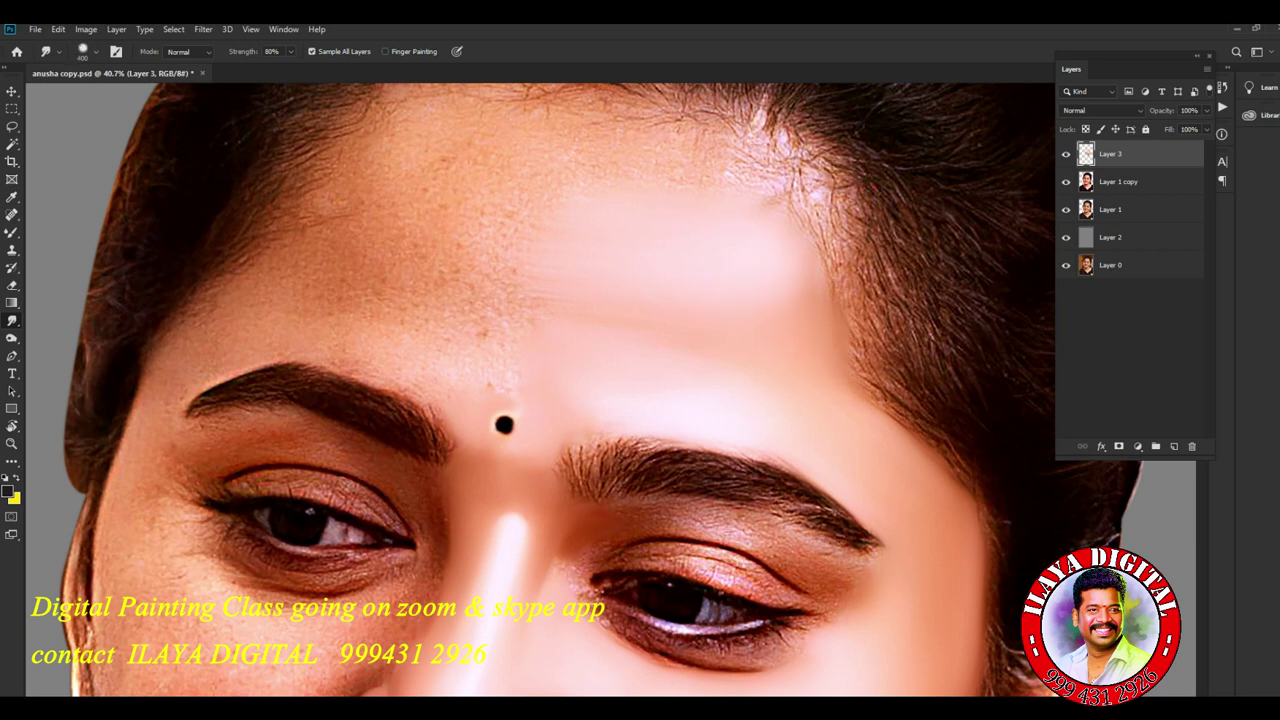
mouse_move(778, 198)
mouse_down()
mouse_move(765, 124)
mouse_move(828, 228)
mouse_move(834, 268)
mouse_up()
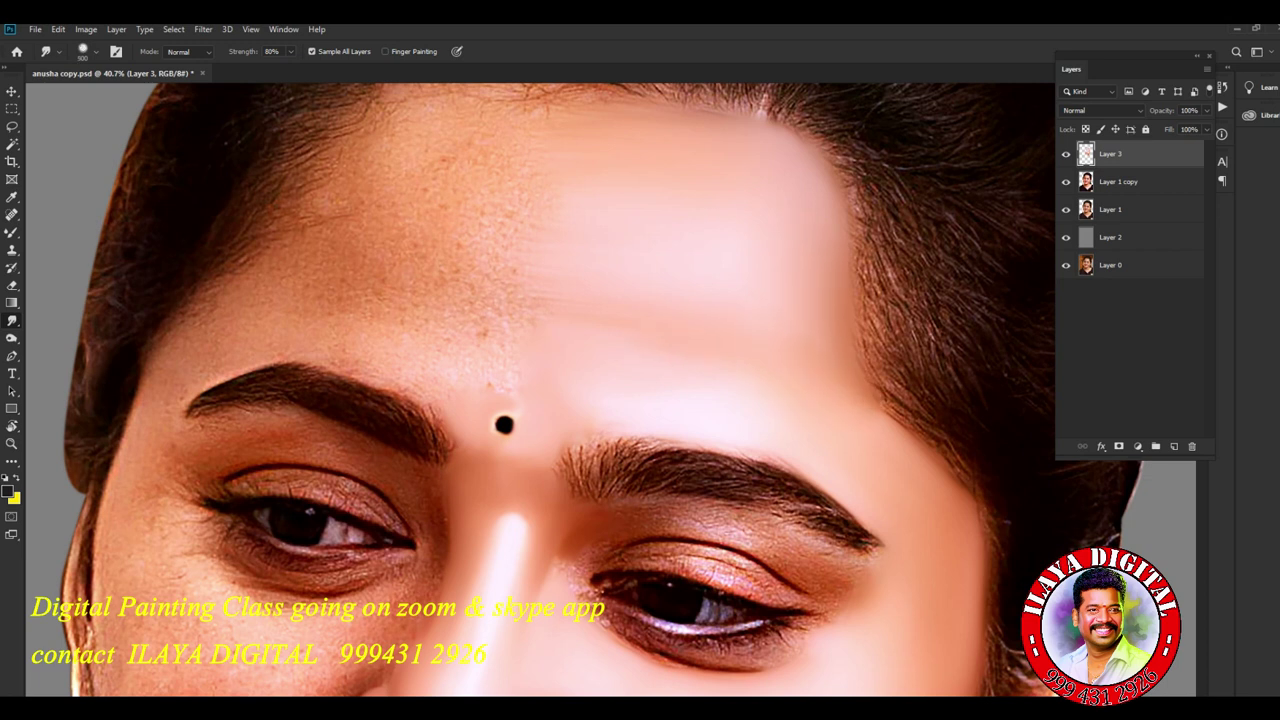
- Smooth the freckled left, upper and right forehead into an even skin tone
drag(340, 220, 540, 262)
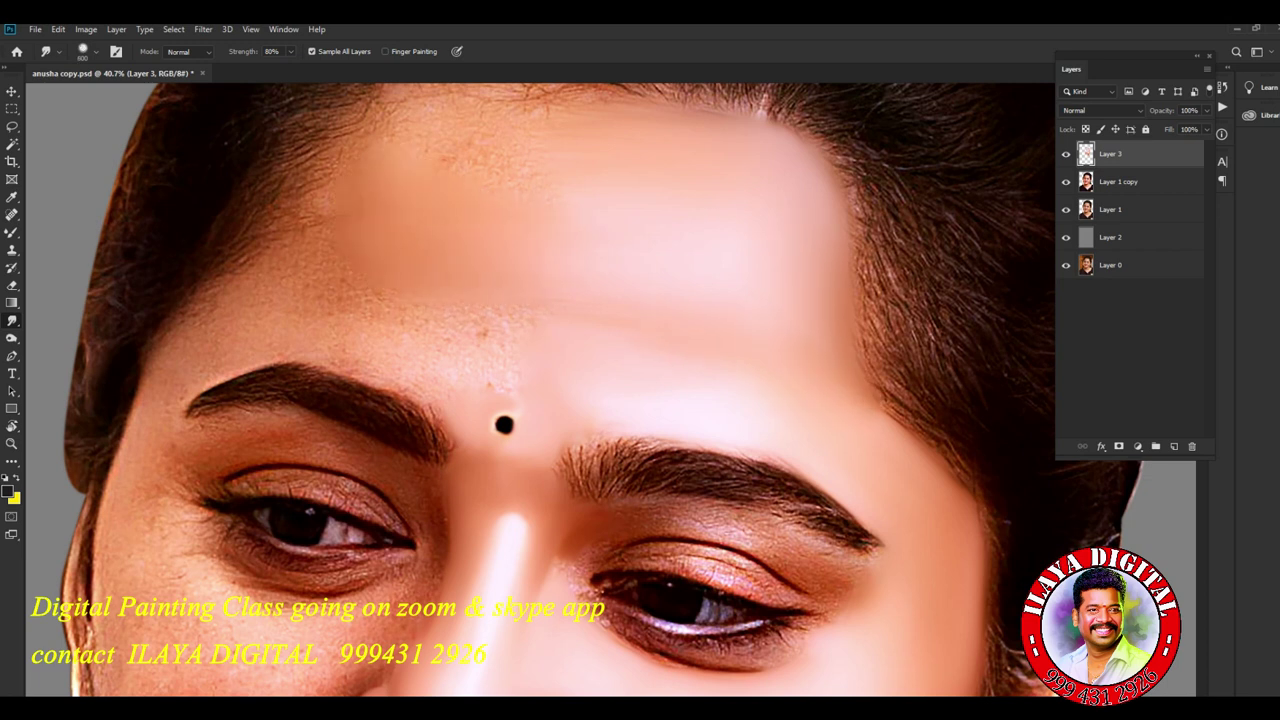
drag(392, 150, 530, 170)
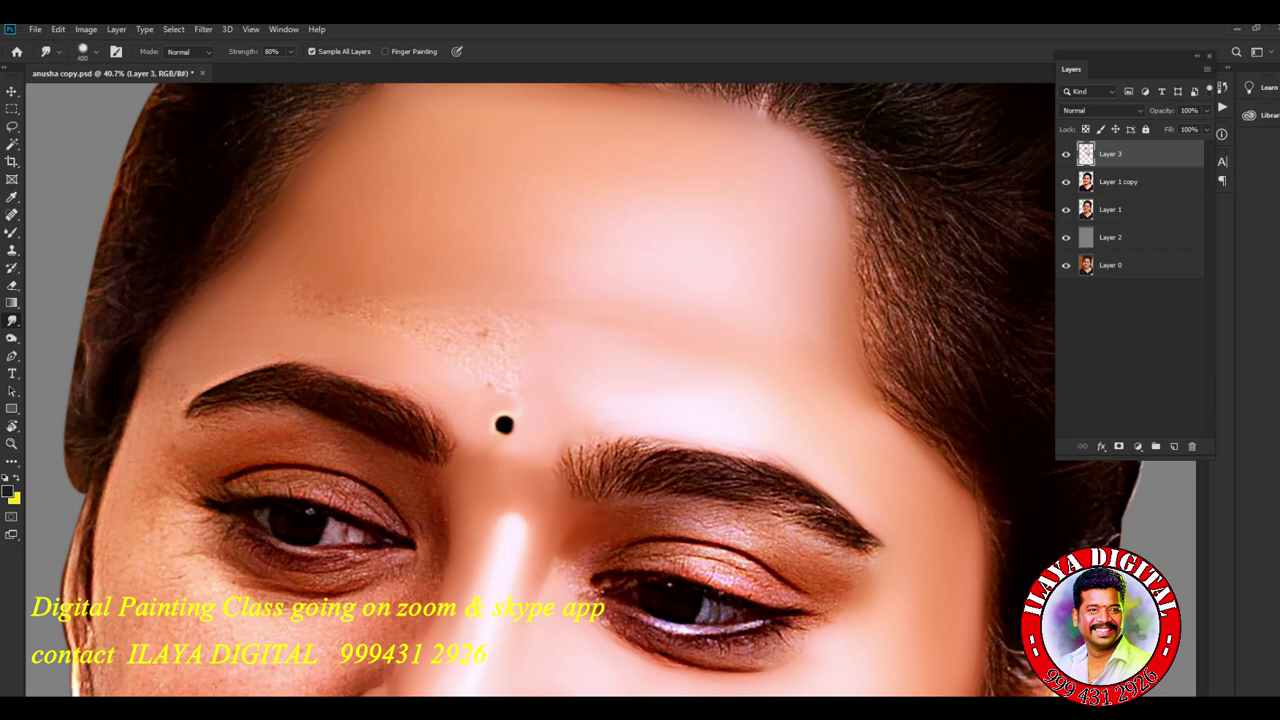
mouse_move(355, 320)
mouse_down()
mouse_move(395, 308)
mouse_move(507, 331)
mouse_up()
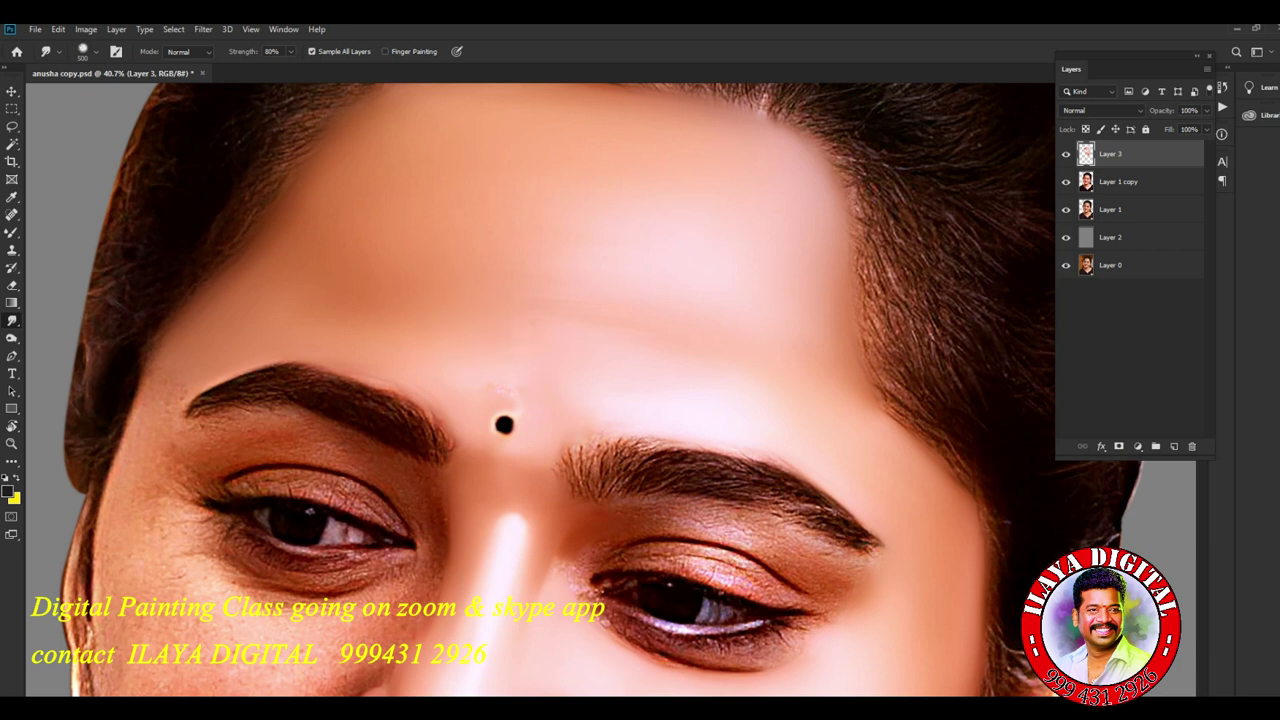
mouse_move(470, 225)
mouse_down()
mouse_move(535, 240)
mouse_move(645, 220)
mouse_move(615, 235)
mouse_move(679, 276)
mouse_up()
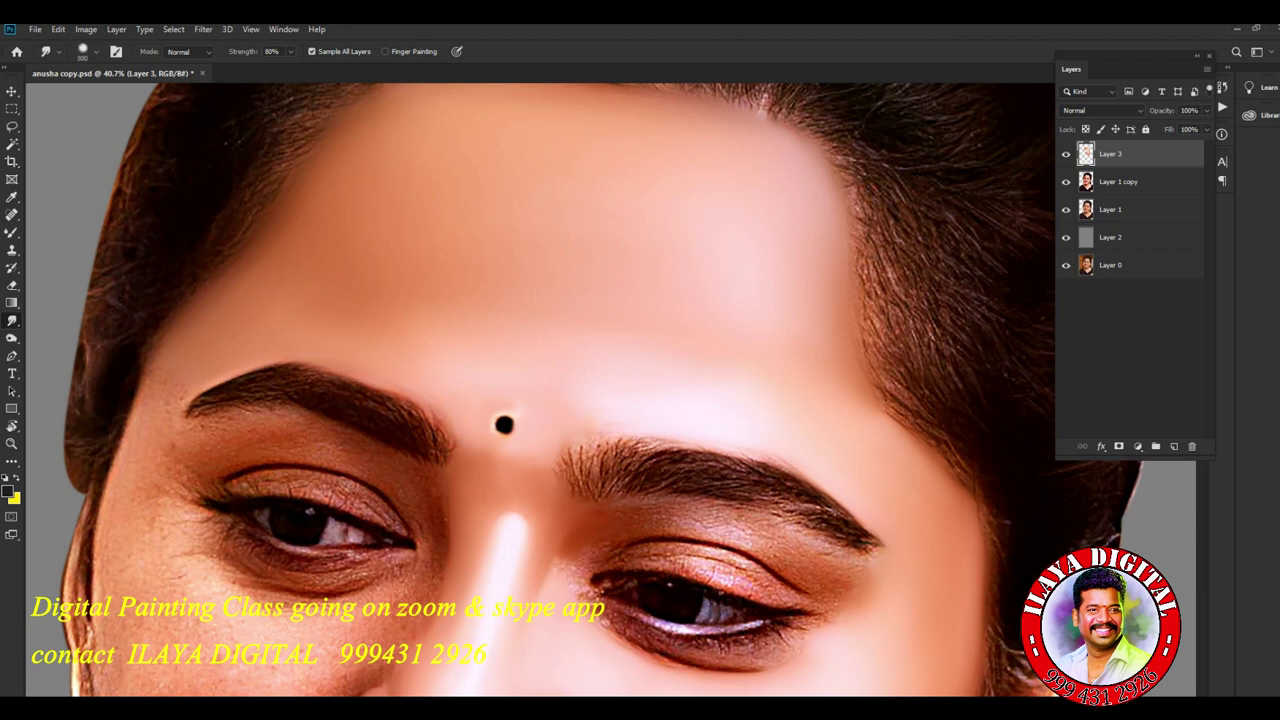
drag(540, 350, 580, 465)
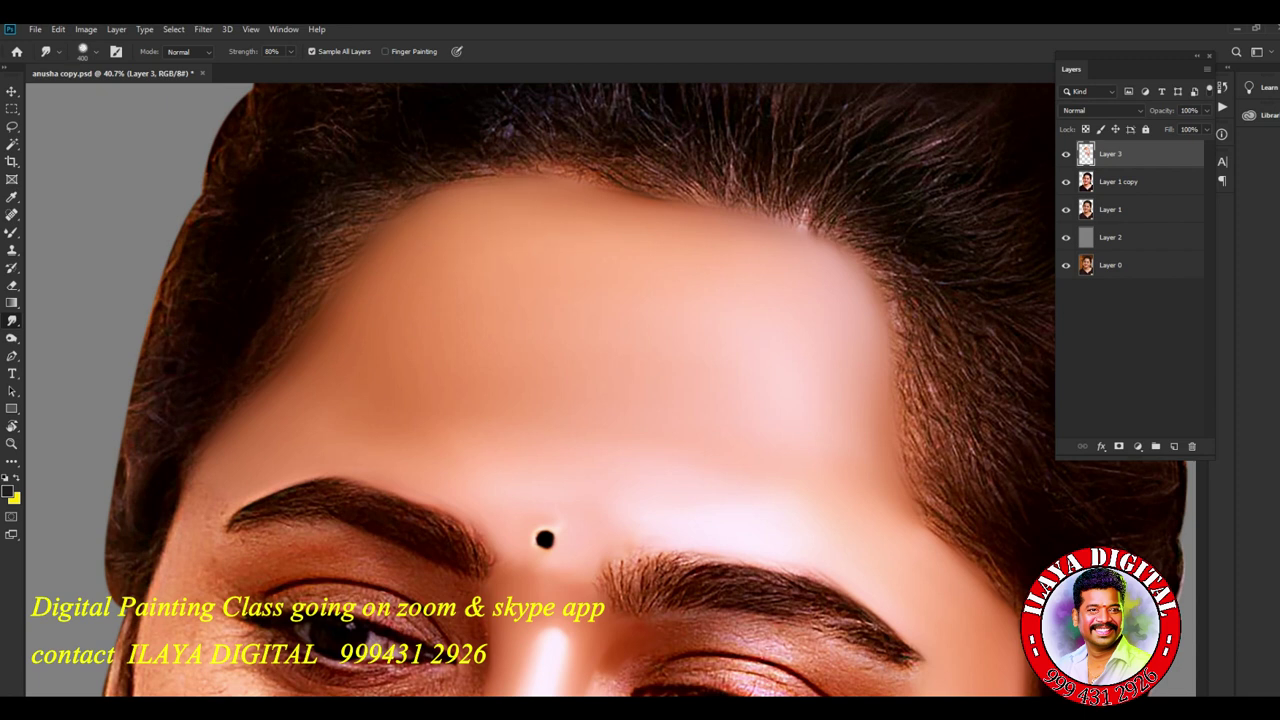
drag(540, 500, 647, 298)
scroll(514, 382, up, 1)
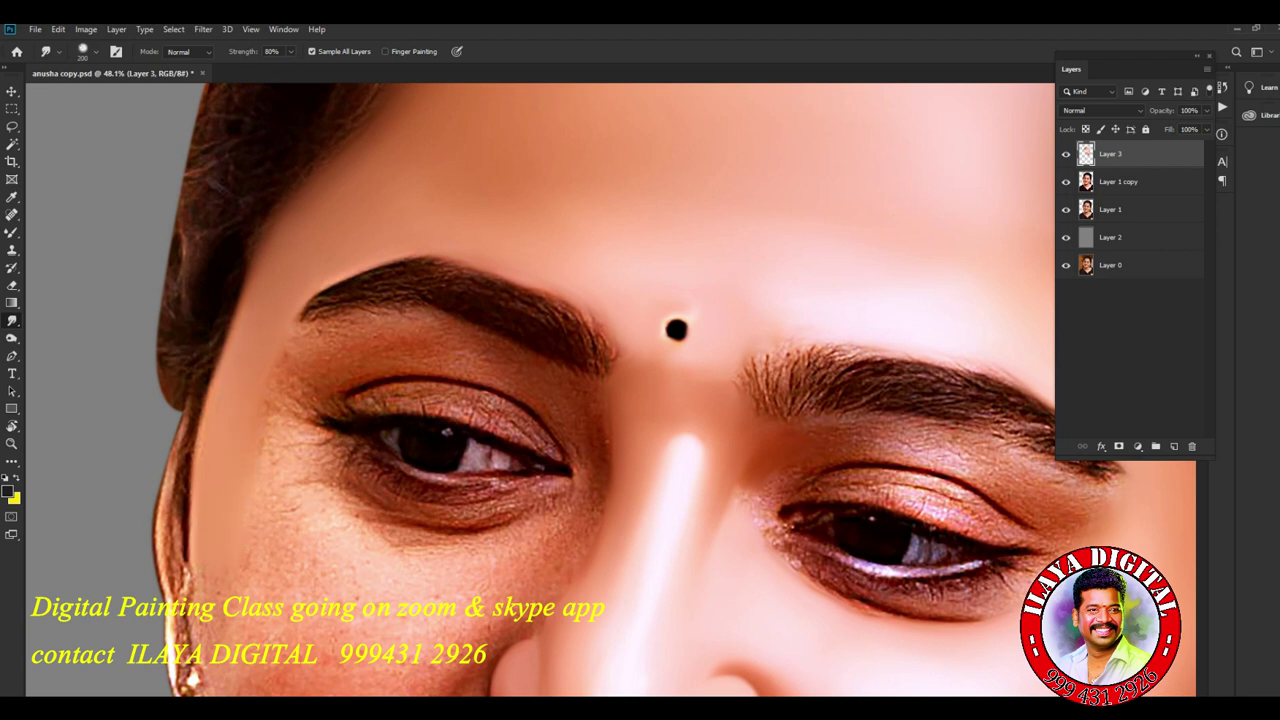
- With the whole face in view, smudge a short stroke up the right hairline skin
scroll(910, 470, down, 5)
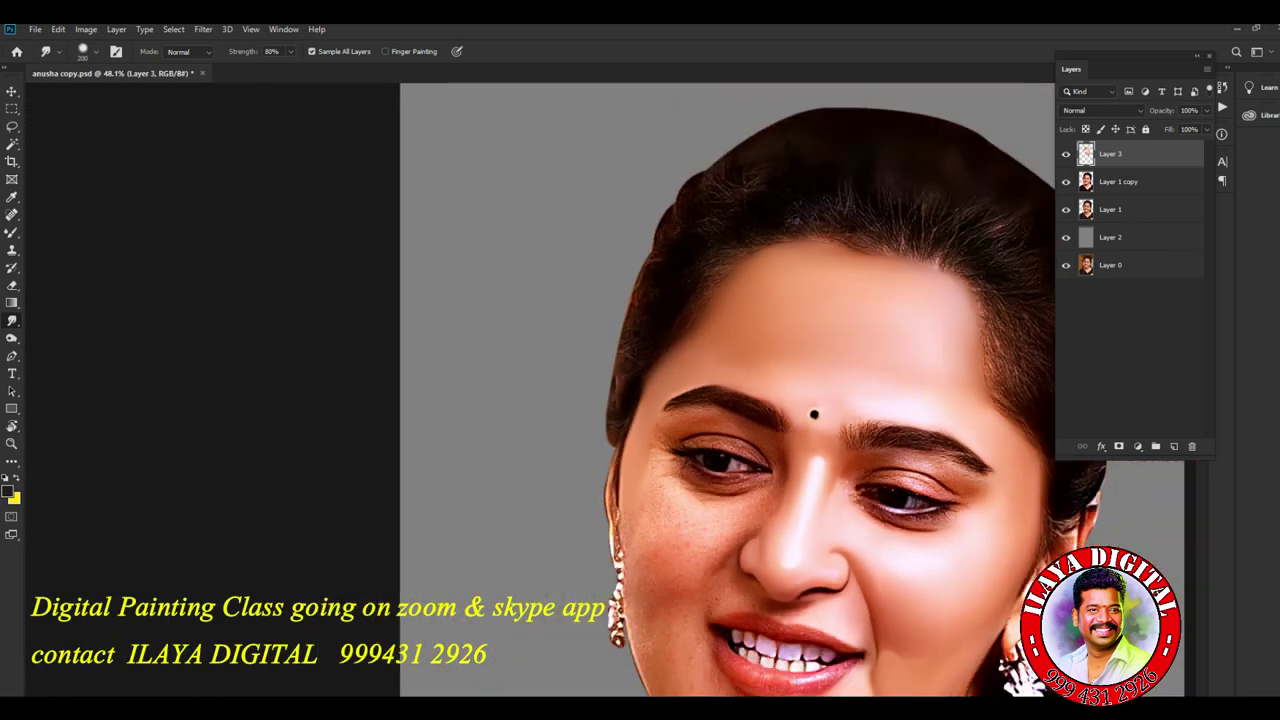
scroll(915, 450, up, 3)
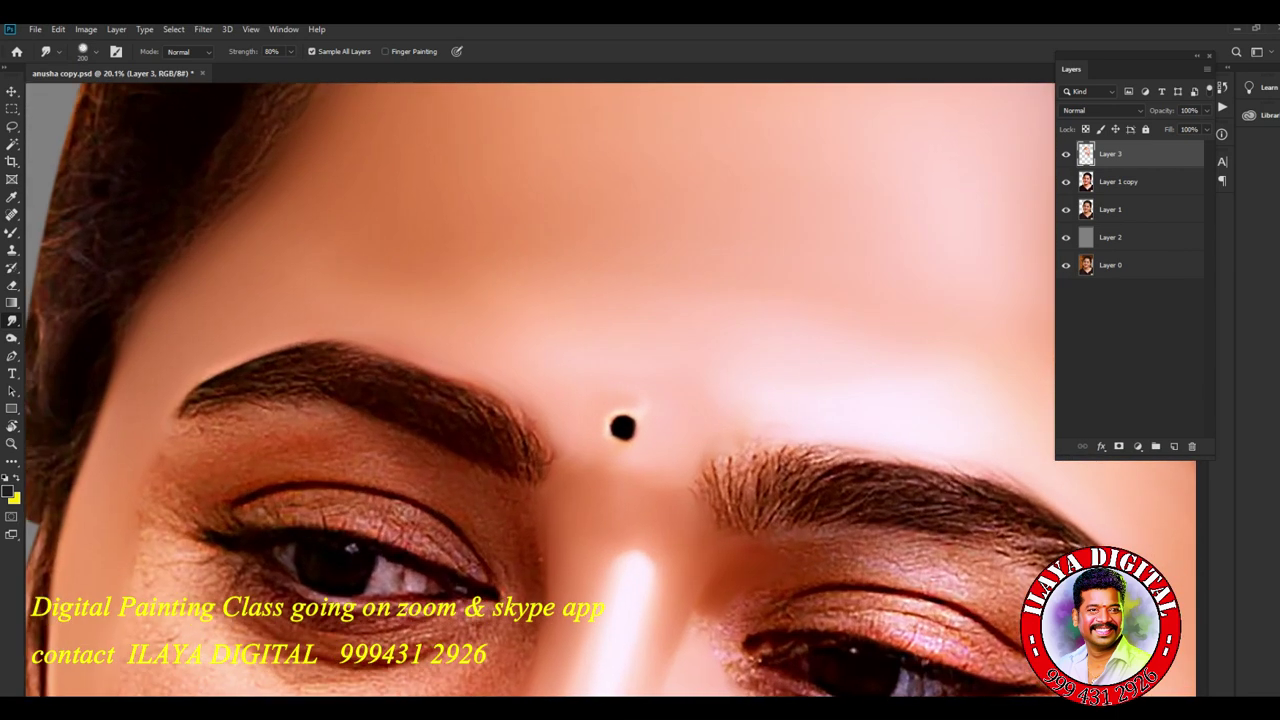
scroll(915, 450, up, 2)
scroll(915, 450, down, 3)
scroll(915, 450, down, 2)
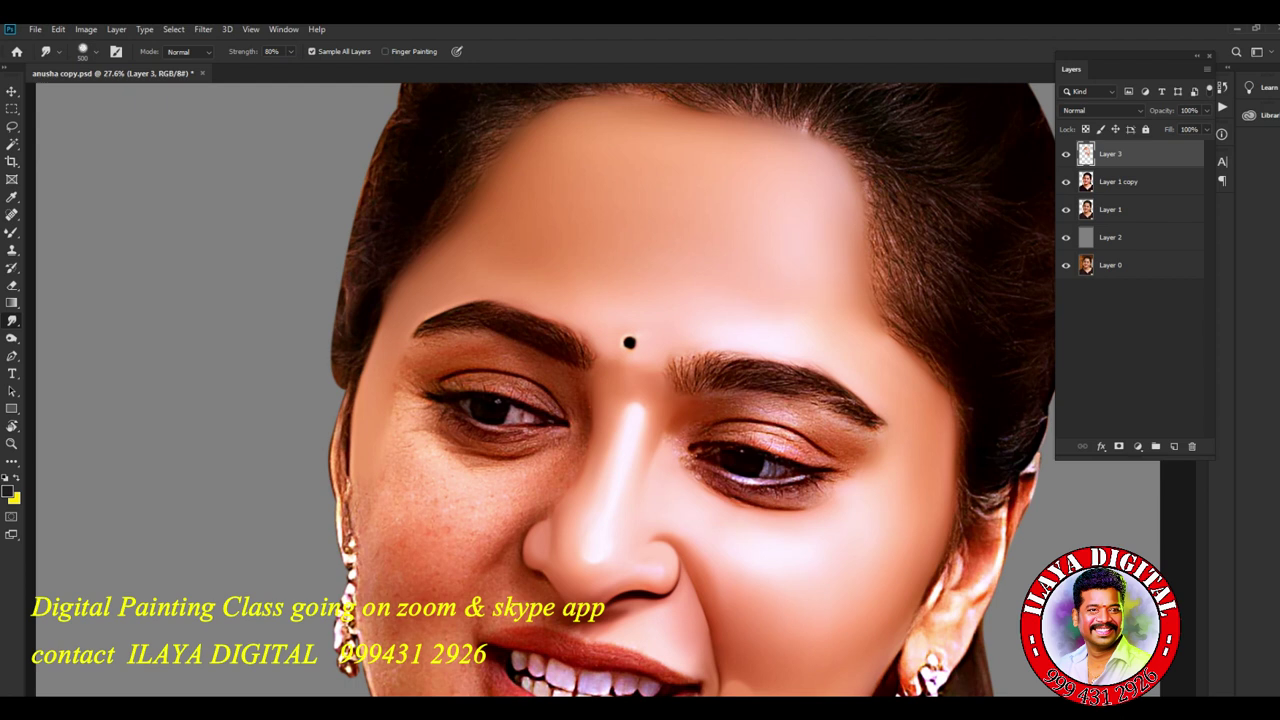
drag(860, 250, 850, 200)
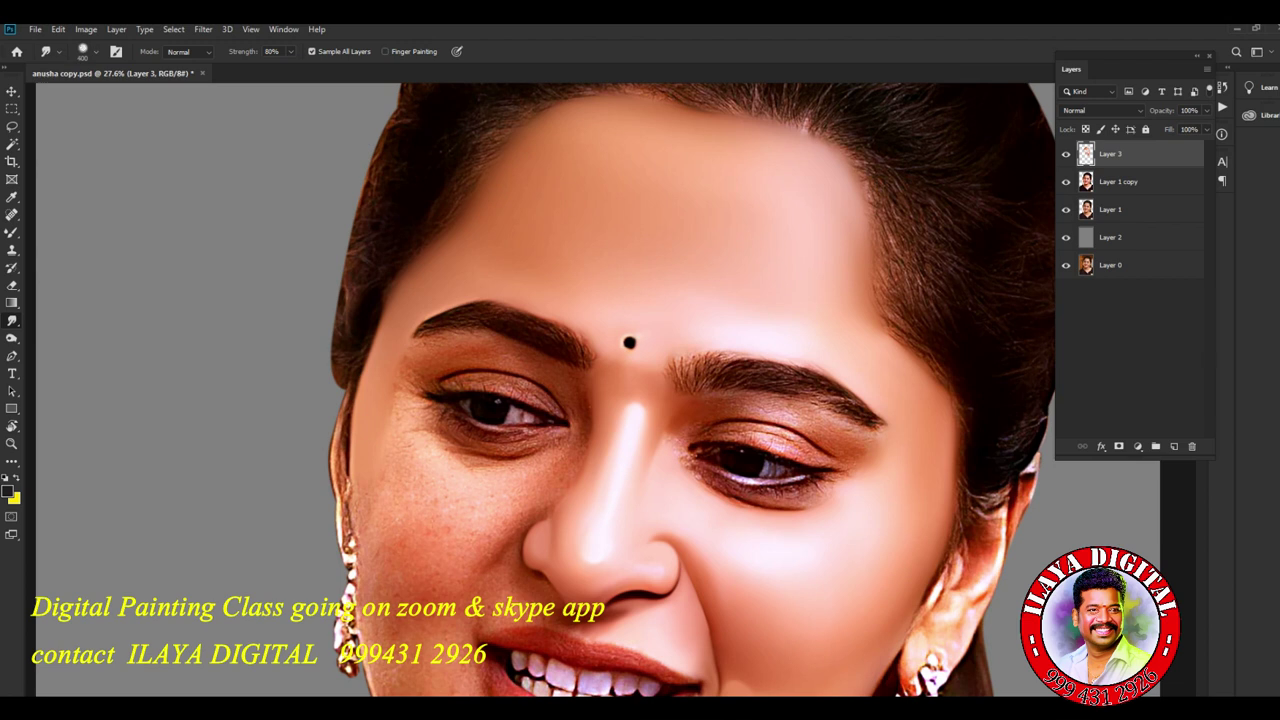
scroll(879, 506, up, 2)
- Zoom in and smooth the nose highlight top and skin above the outer eye corner
scroll(879, 506, up, 2)
scroll(879, 506, up, 1)
scroll(879, 506, up, 1)
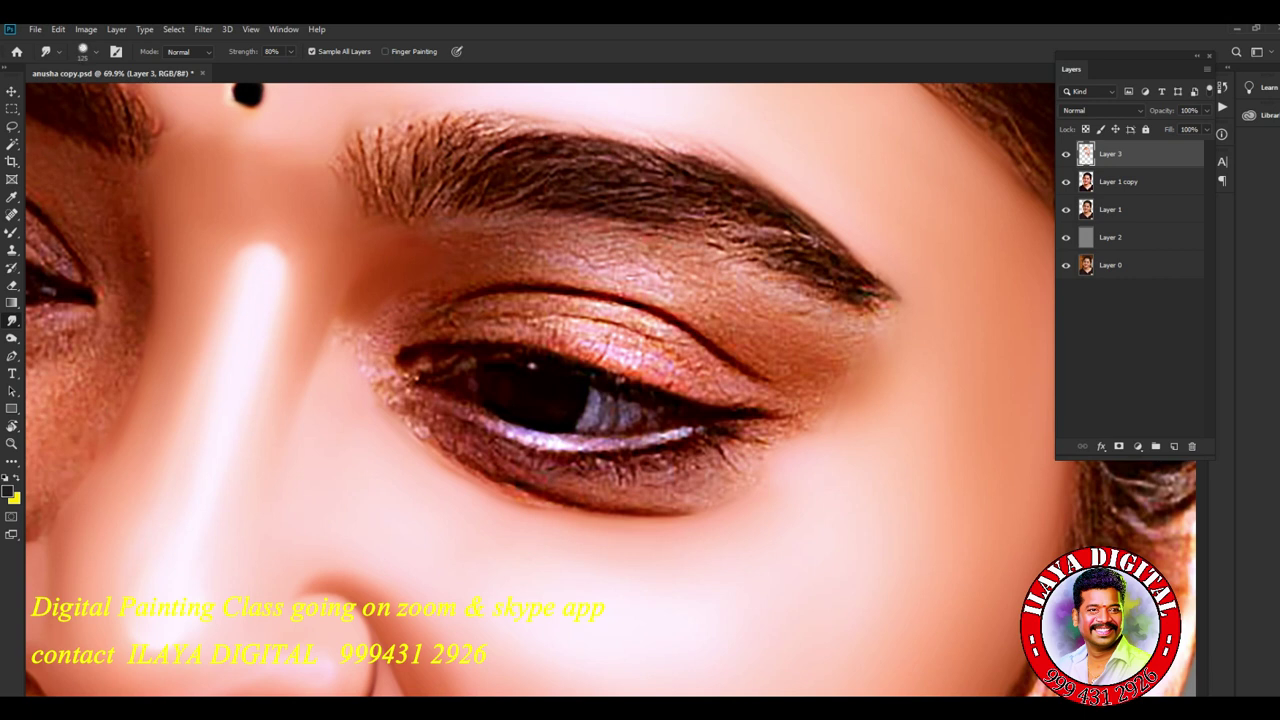
drag(268, 258, 268, 240)
mouse_move(735, 285)
mouse_down()
mouse_move(704, 305)
mouse_move(702, 332)
mouse_up()
mouse_move(784, 332)
mouse_down()
mouse_move(746, 336)
mouse_move(708, 318)
mouse_up()
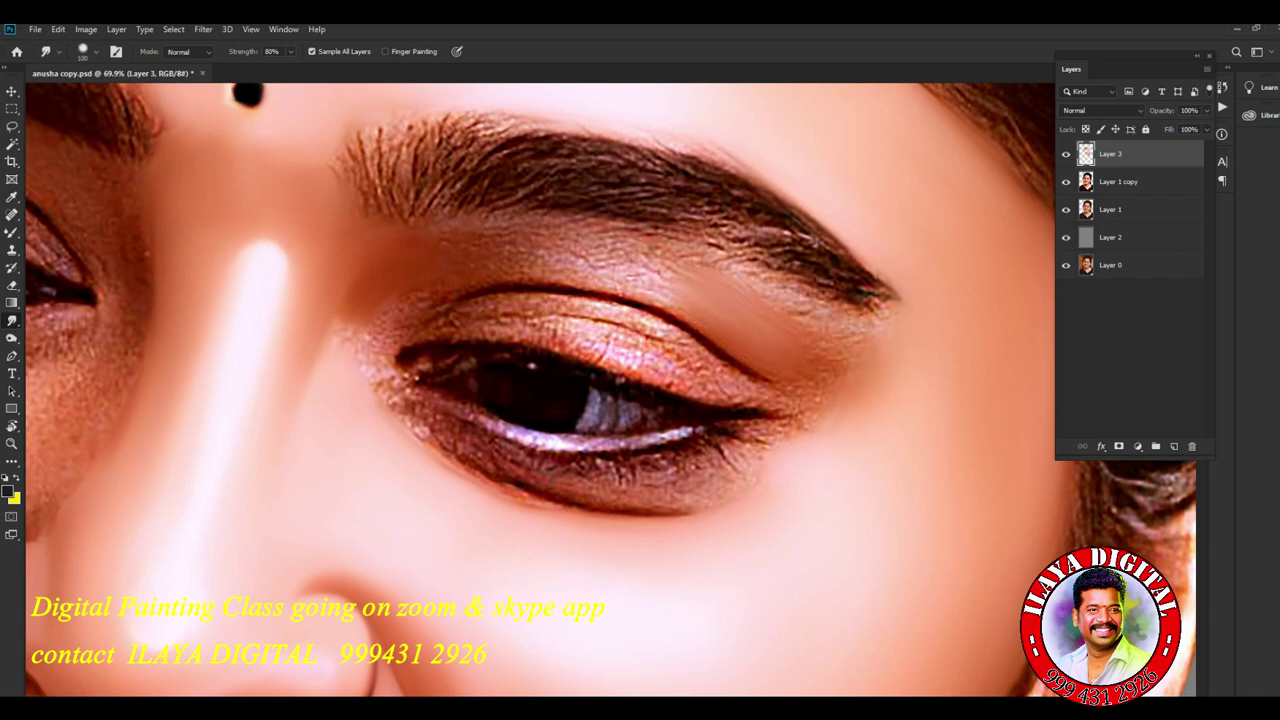
- Blend the skin beneath the eyebrow tail and above the eyelid crease
mouse_move(790, 275)
mouse_down()
mouse_move(690, 250)
mouse_move(715, 248)
mouse_up()
drag(836, 312, 800, 288)
drag(880, 326, 810, 290)
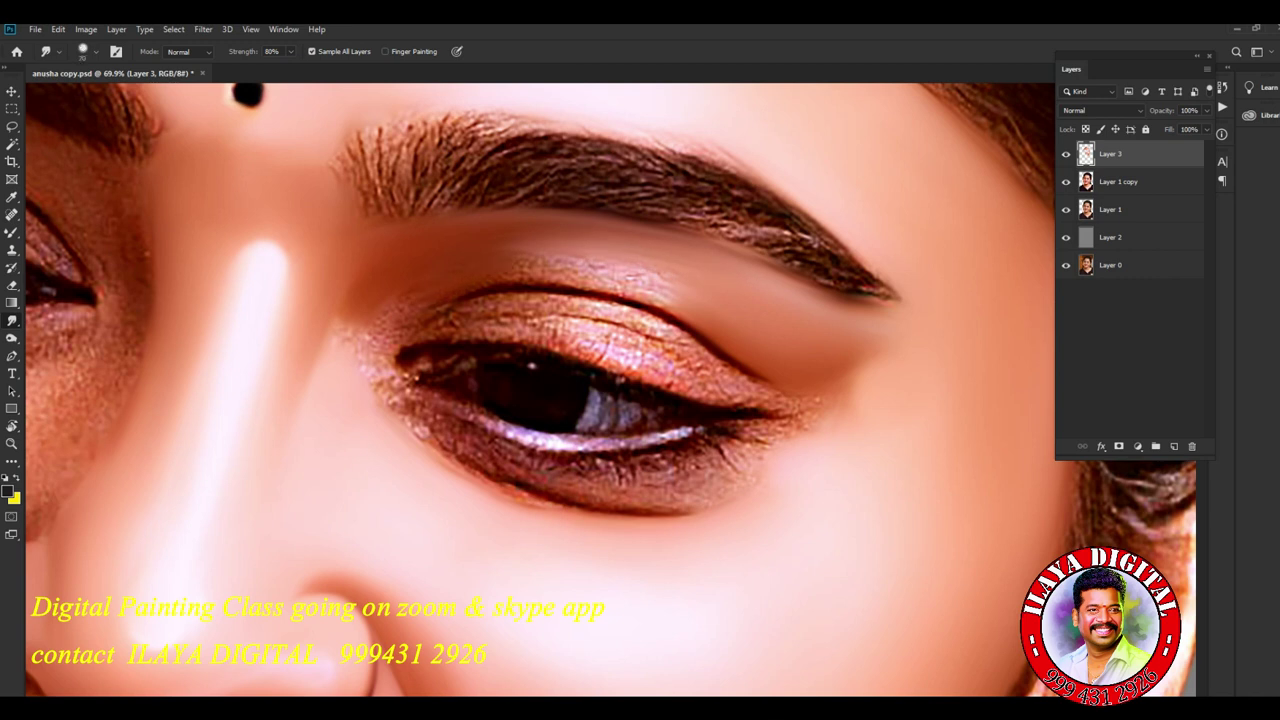
mouse_move(528, 266)
mouse_down()
mouse_move(618, 276)
mouse_move(600, 278)
mouse_move(608, 270)
mouse_up()
drag(576, 272, 625, 277)
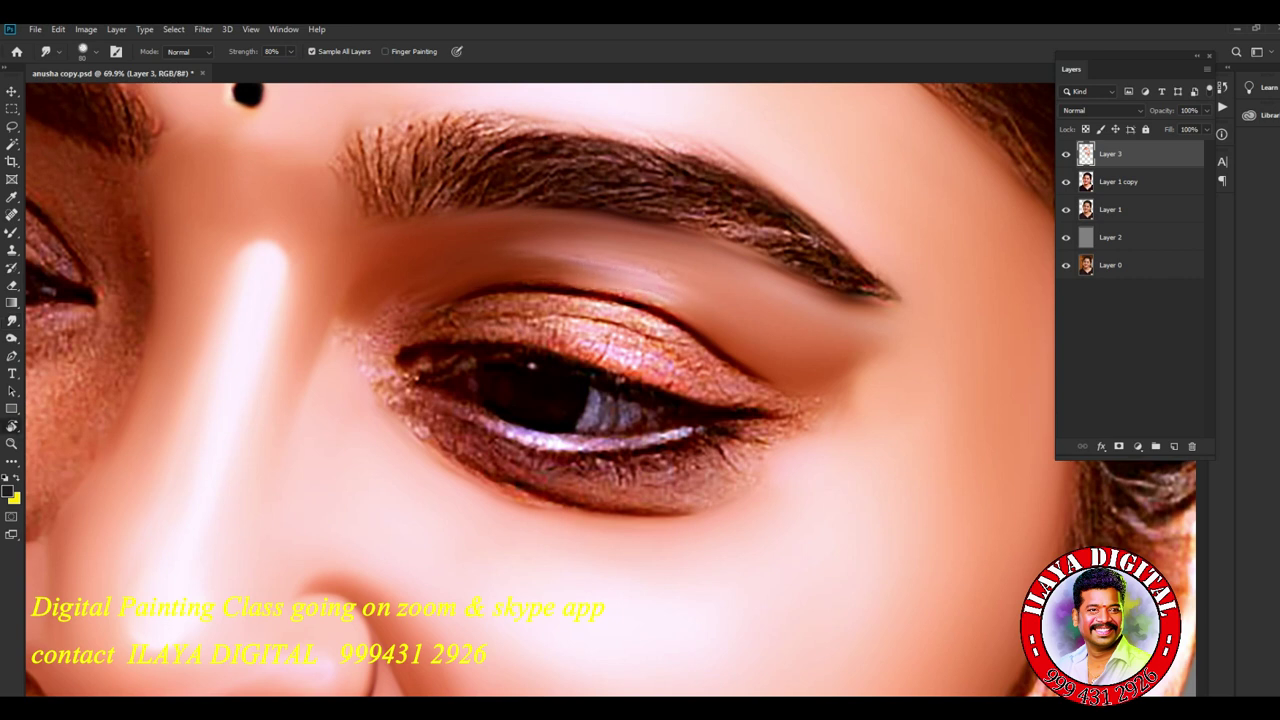
- Rotate the canvas view about 18 degrees and zoom in on the eye
key(r)
drag(640, 330, 580, 345)
scroll(600, 400, up, 2)
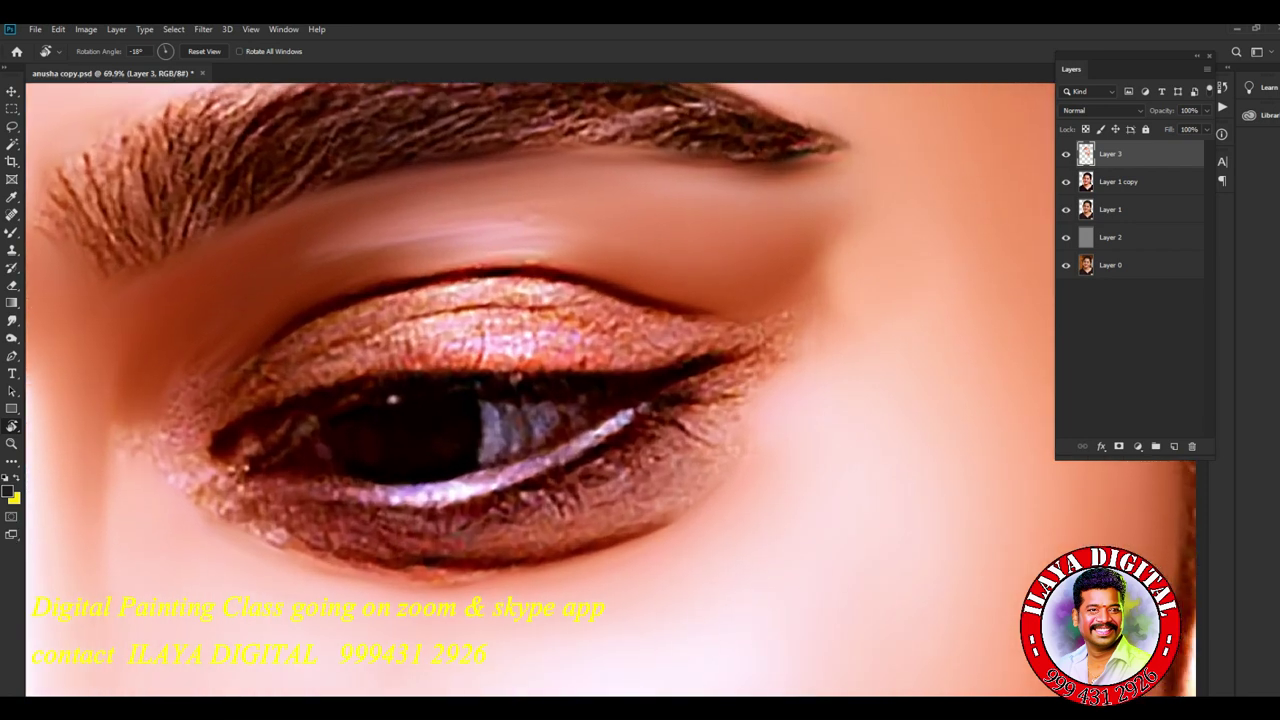
- Back on the Smudge tool, blend the upper crease and skin at the inner lower eye corner
scroll(540, 390, up, 2)
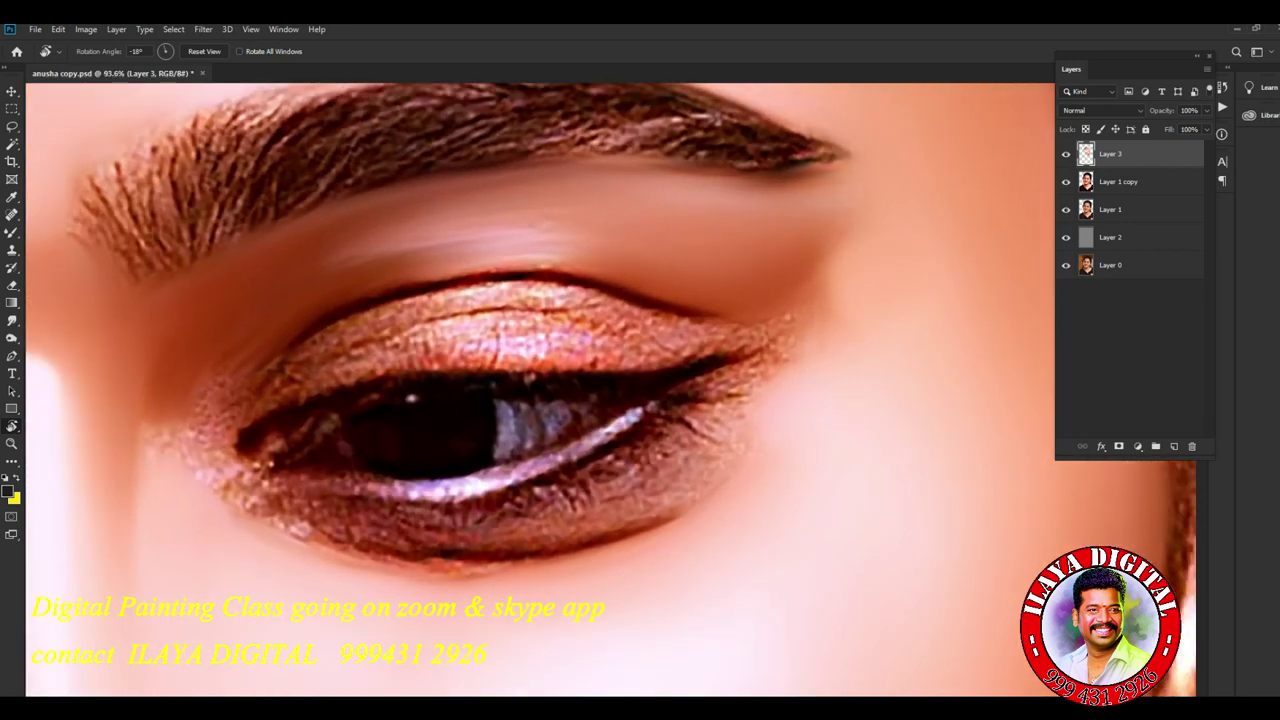
key(r)
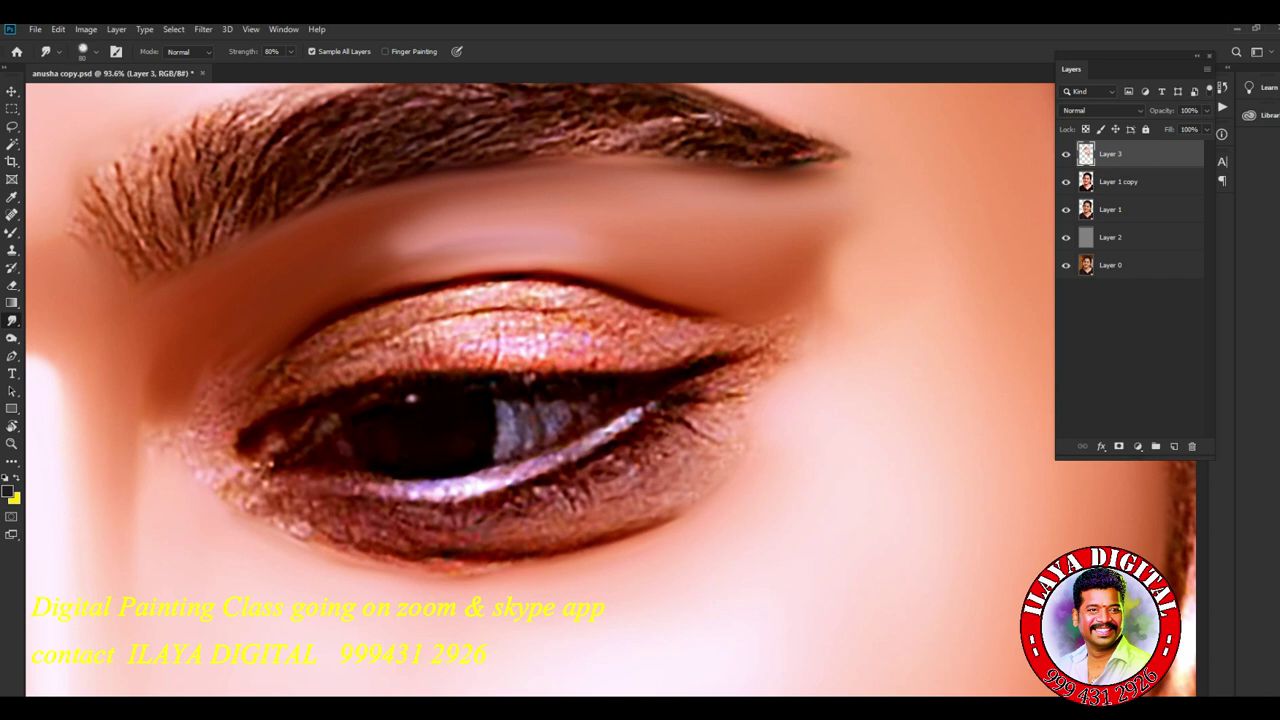
drag(385, 262, 410, 238)
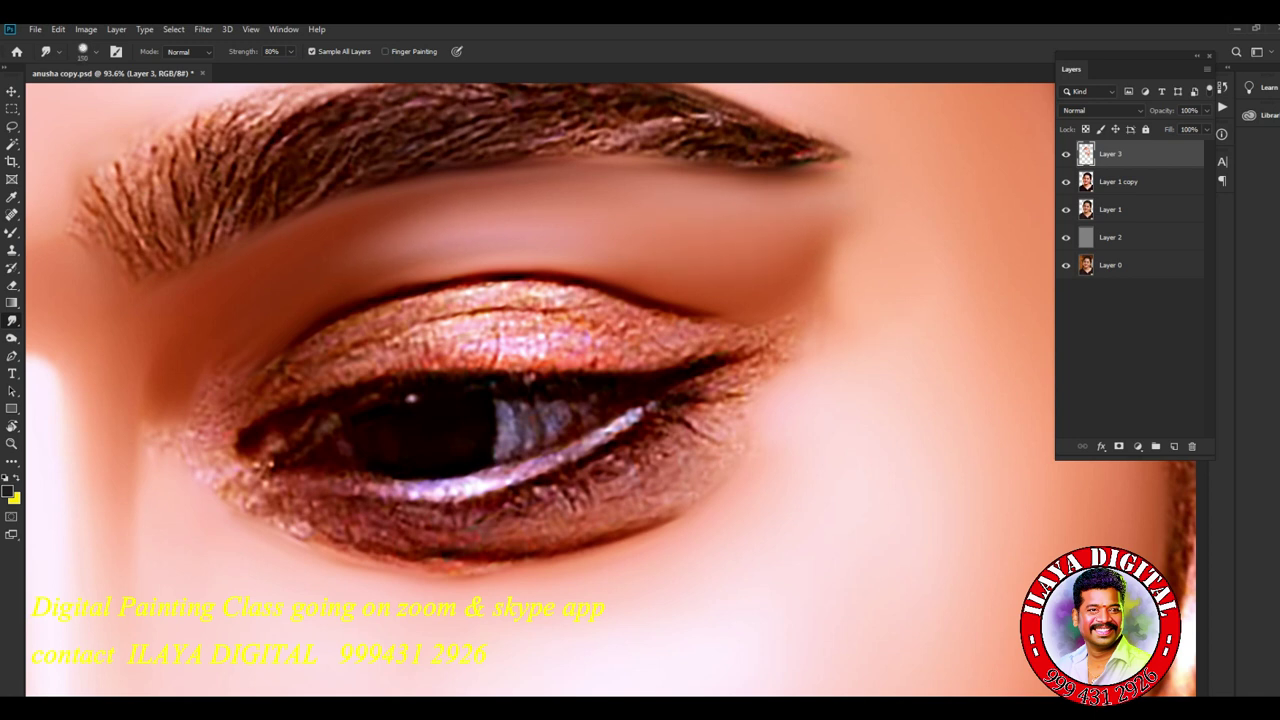
drag(150, 420, 175, 450)
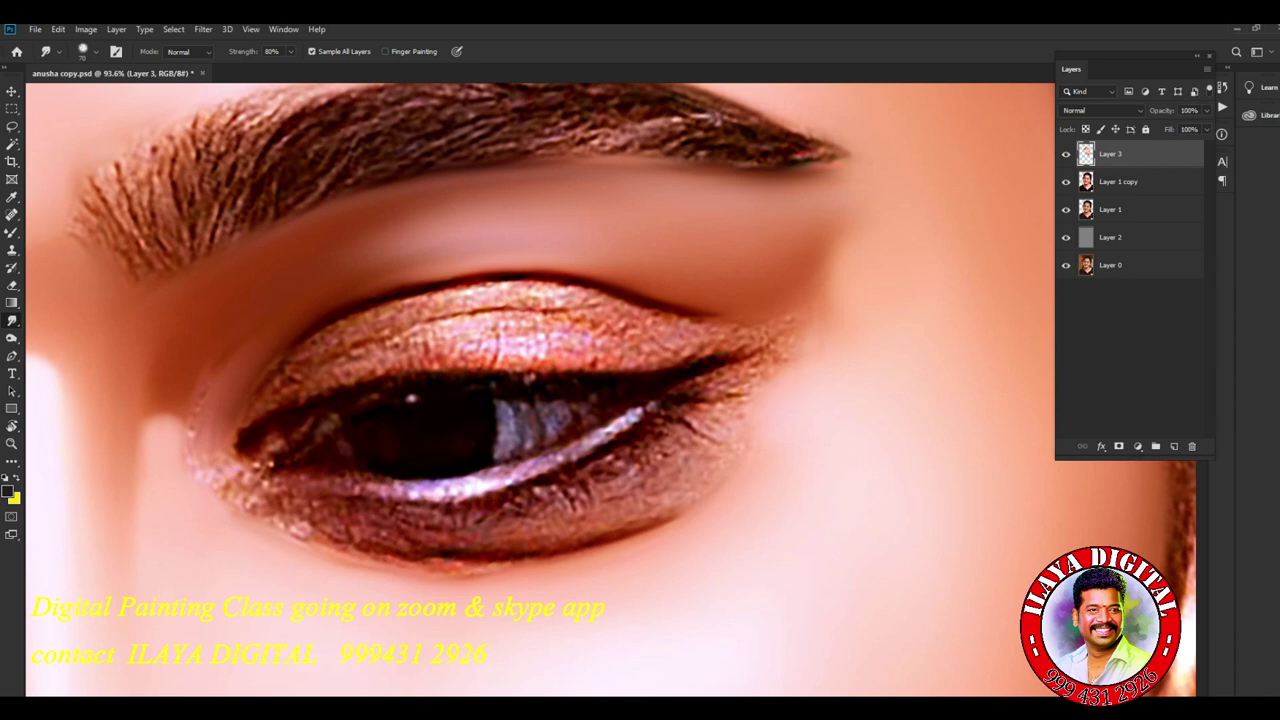
drag(188, 420, 200, 460)
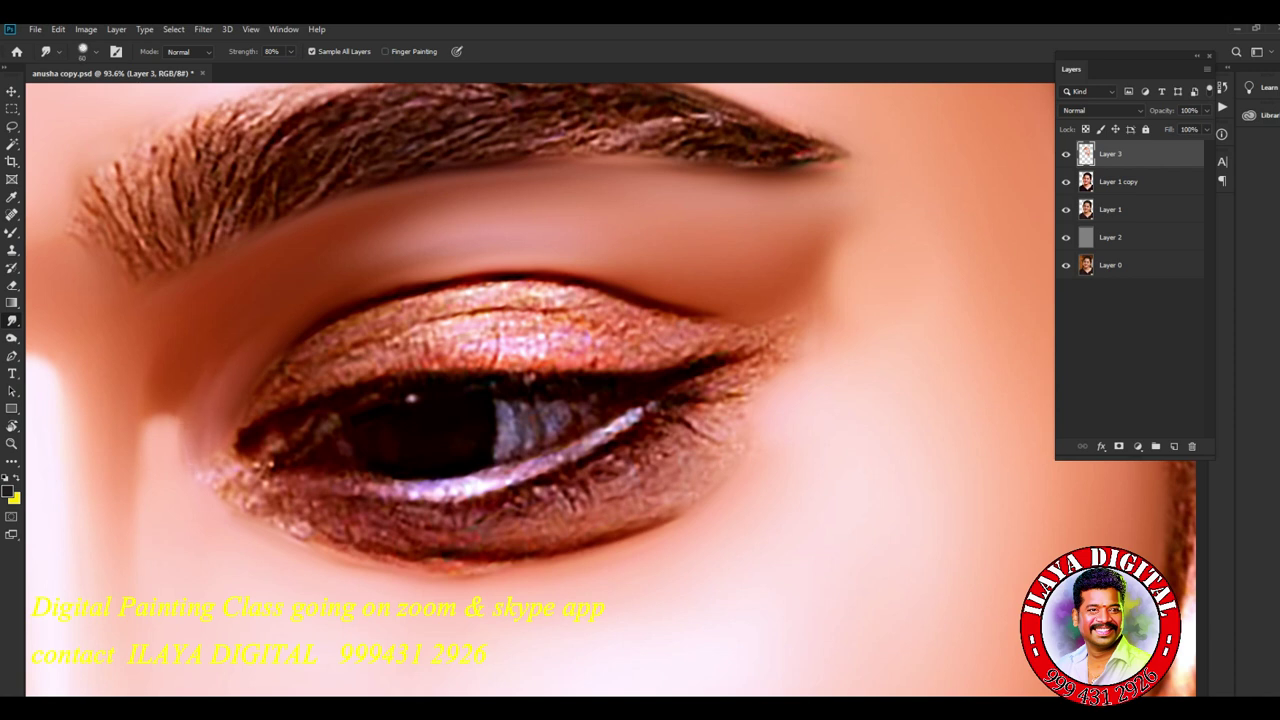
- Smear the lower lash line toward both corners and soften the lower lid edge
mouse_move(470, 562)
mouse_down()
mouse_move(310, 540)
mouse_move(236, 500)
mouse_move(260, 520)
mouse_up()
drag(492, 548, 584, 533)
mouse_move(490, 562)
mouse_down()
mouse_move(555, 556)
mouse_move(732, 484)
mouse_up()
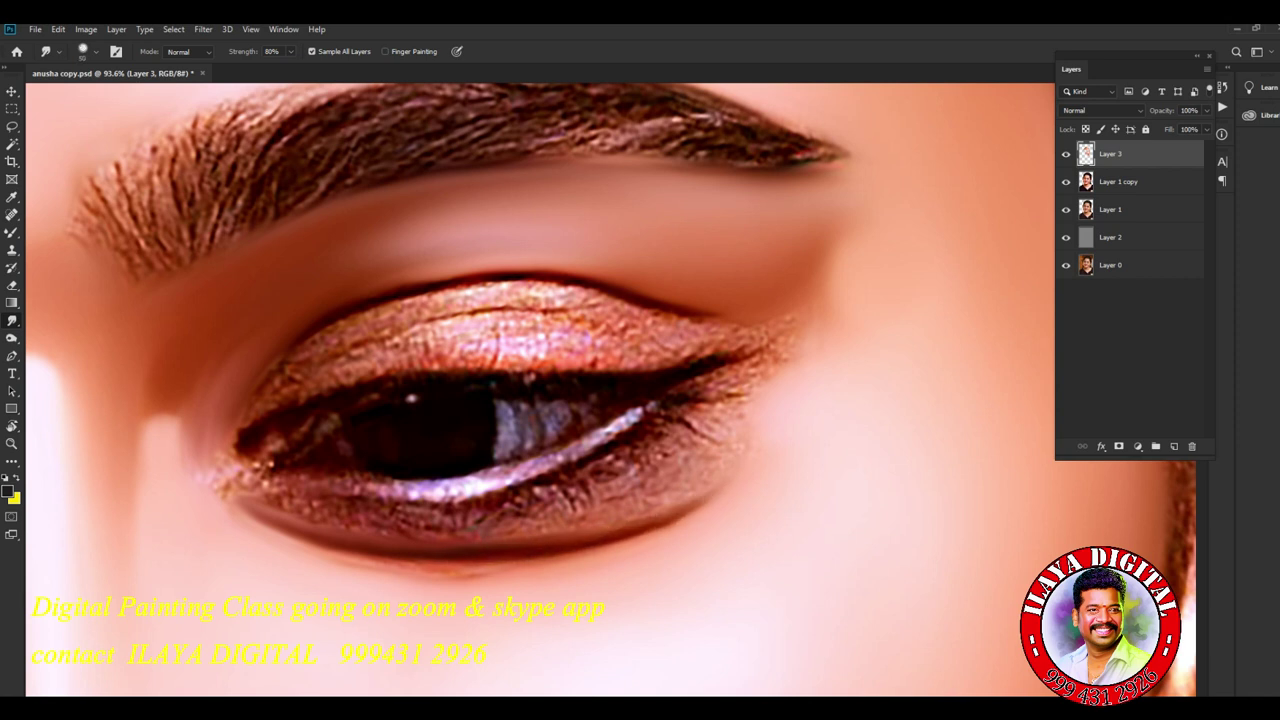
drag(340, 566, 436, 578)
mouse_move(300, 548)
mouse_down()
mouse_move(470, 580)
mouse_move(525, 576)
mouse_up()
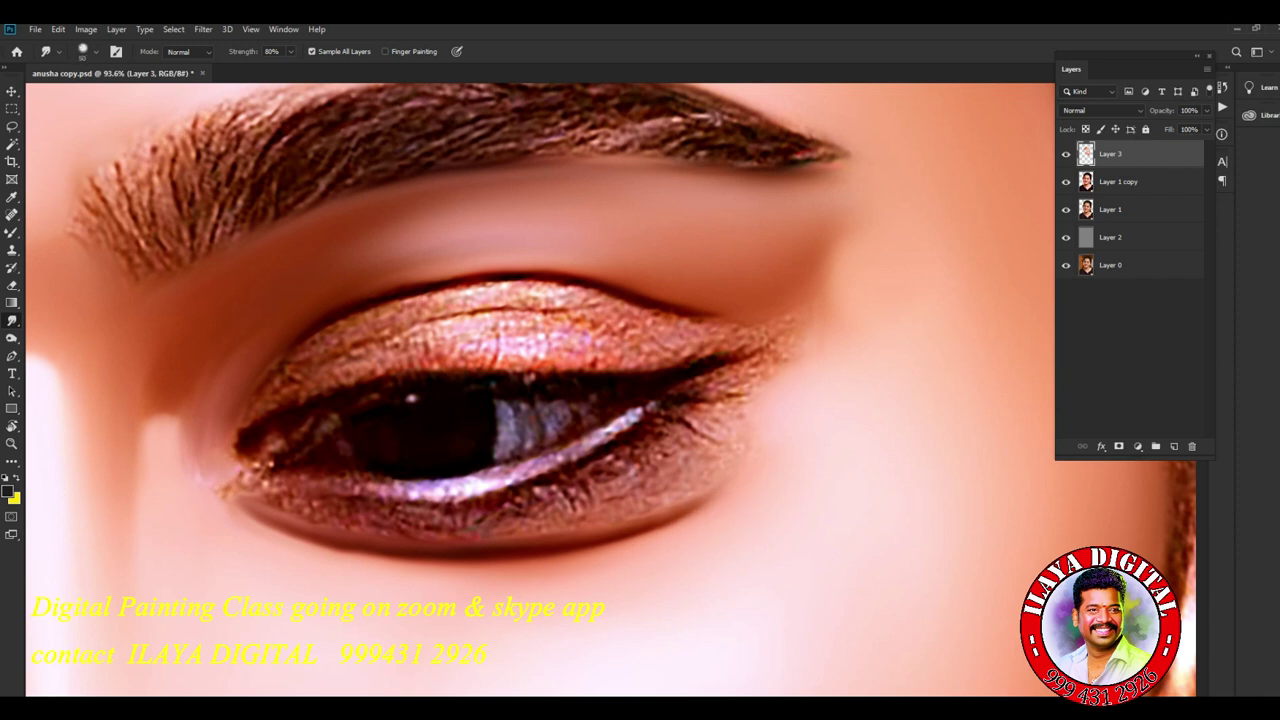
mouse_move(230, 490)
mouse_down()
mouse_move(359, 517)
mouse_move(462, 518)
mouse_move(598, 472)
mouse_up()
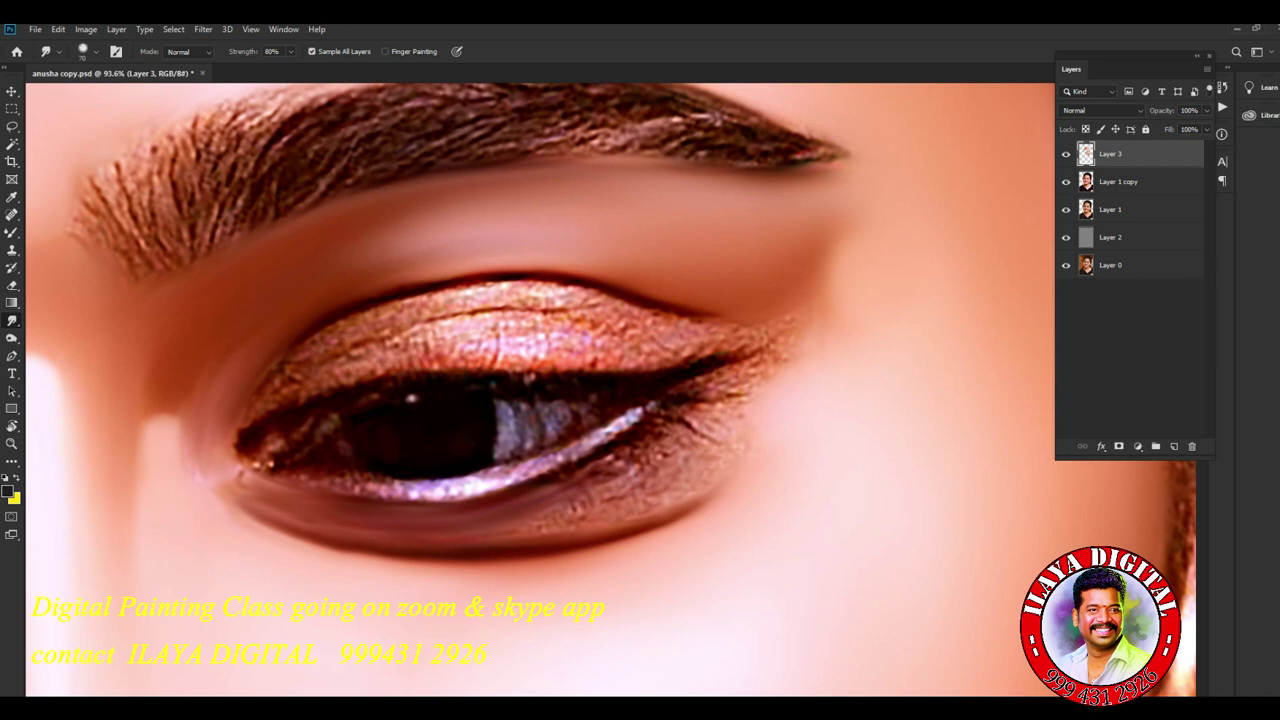
- Soften the outer lower lashes, pull out the eyeliner wing, and extend the lower lid shadow inward
drag(700, 440, 716, 408)
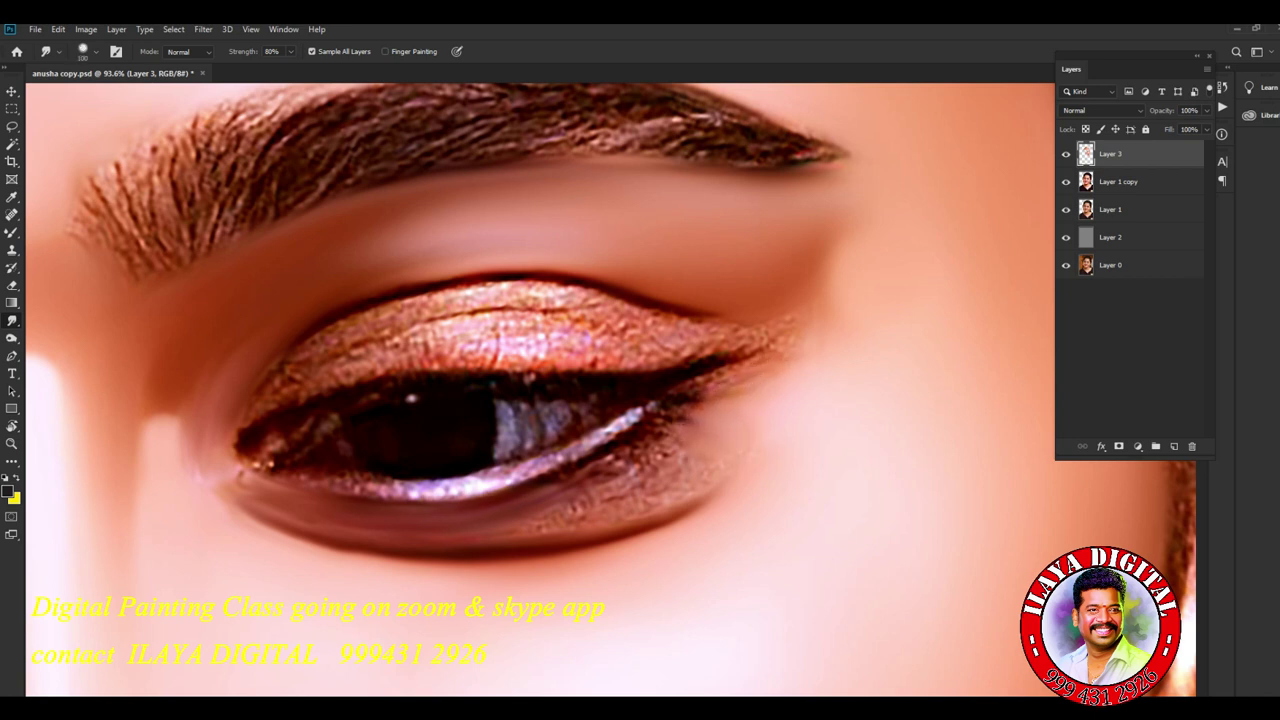
drag(720, 395, 780, 348)
mouse_move(685, 415)
mouse_down()
mouse_move(595, 480)
mouse_move(410, 498)
mouse_up()
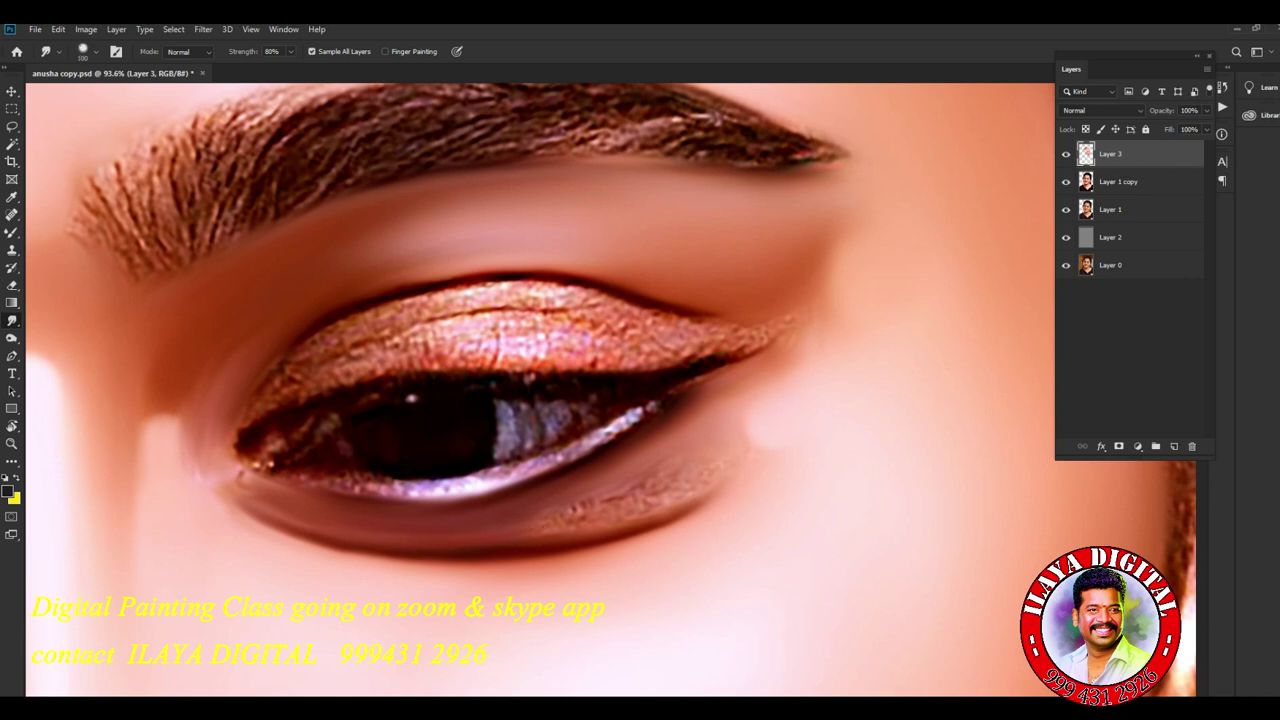
drag(680, 478, 565, 503)
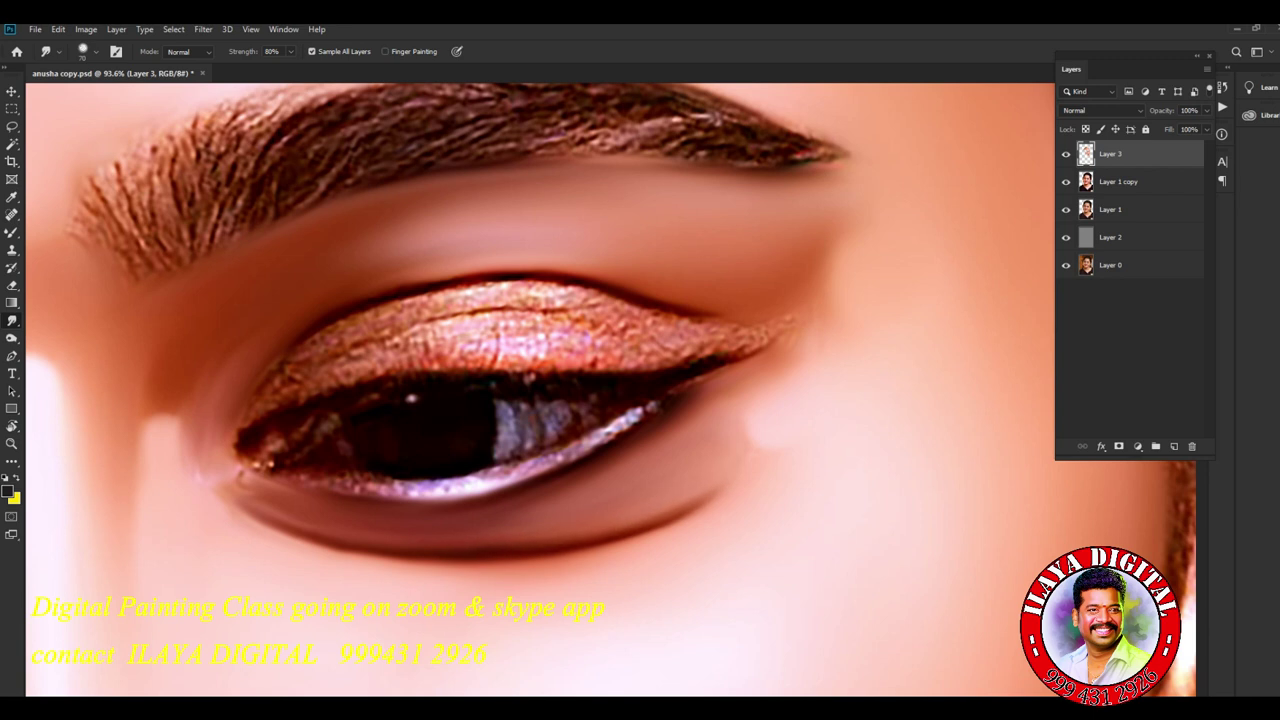
mouse_move(310, 528)
mouse_down()
mouse_move(210, 478)
mouse_move(210, 446)
mouse_up()
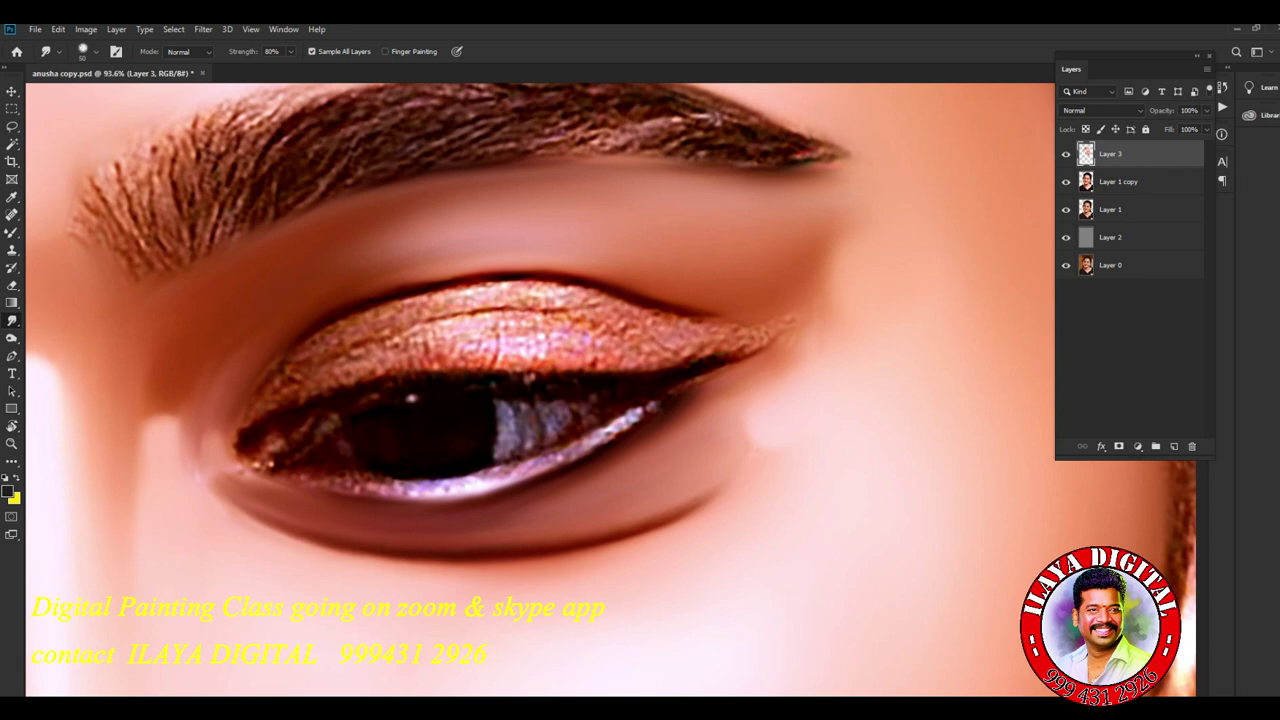
- Touch up spots in the lower lid shadow and around the inner eye corner
drag(604, 524, 636, 530)
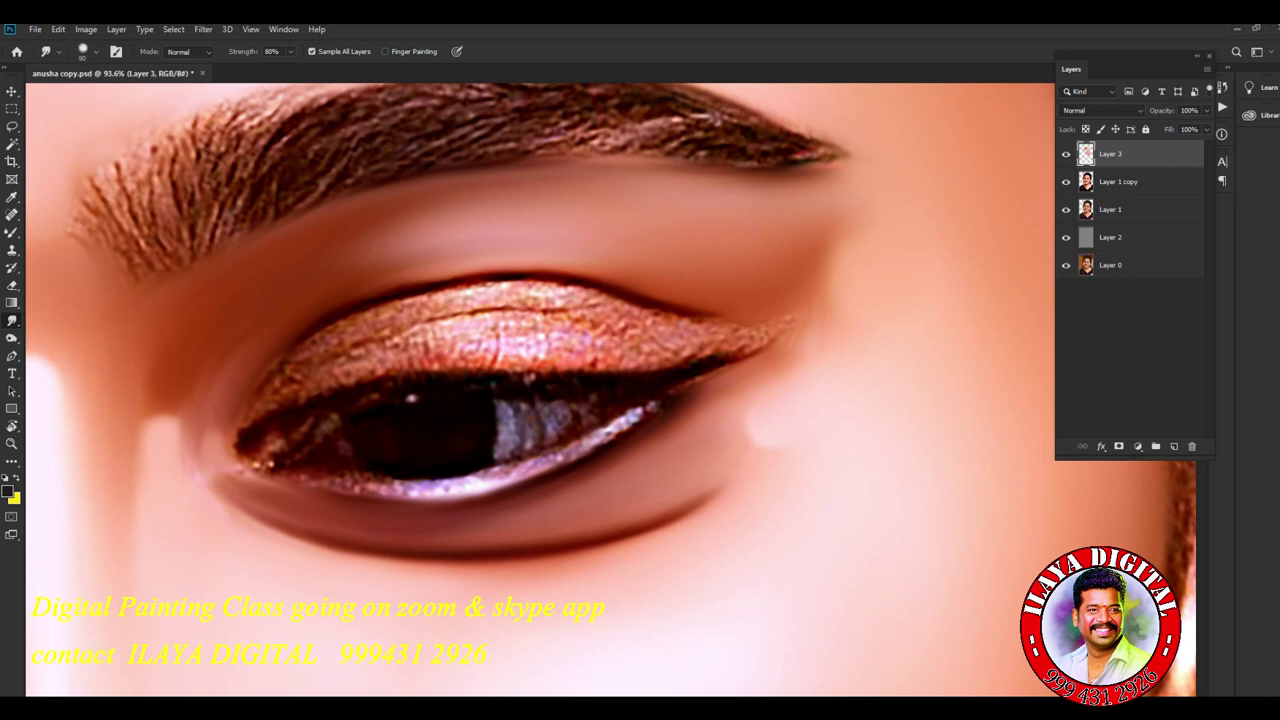
drag(232, 470, 258, 486)
drag(222, 440, 210, 428)
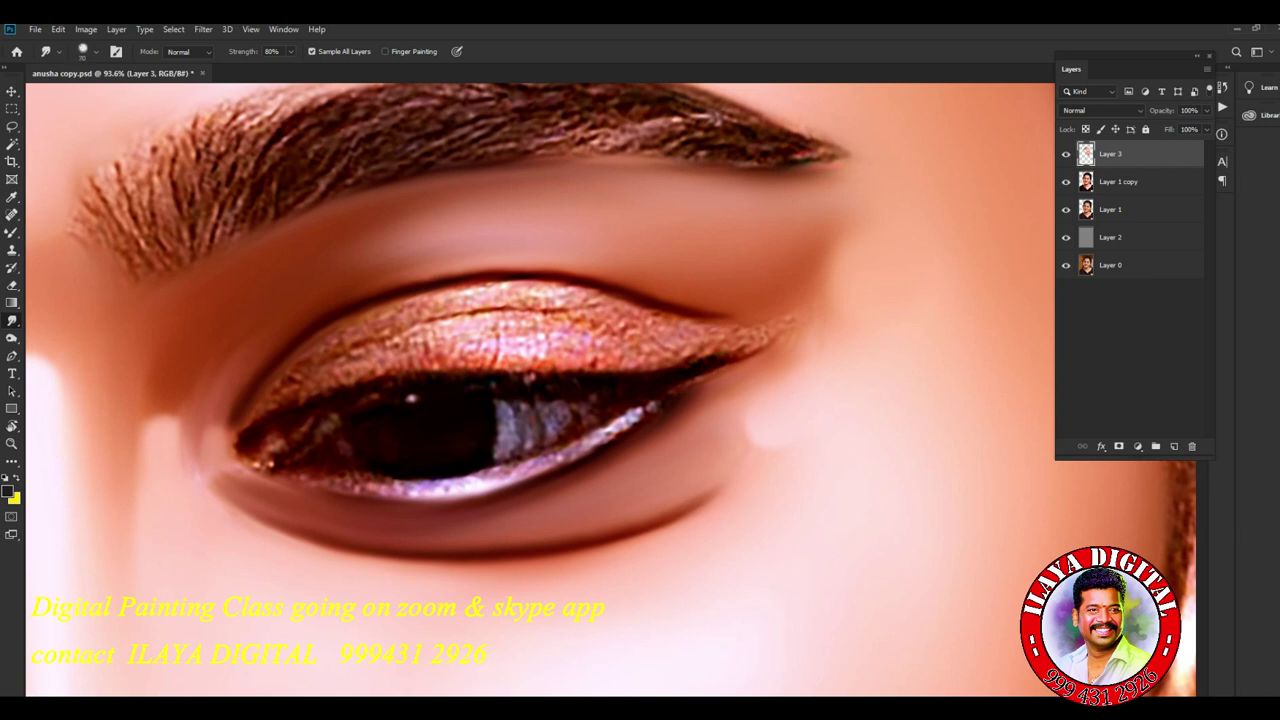
- Smooth the upper lid eyeshadow and the glittery crease highlight into soft strokes
drag(785, 325, 655, 338)
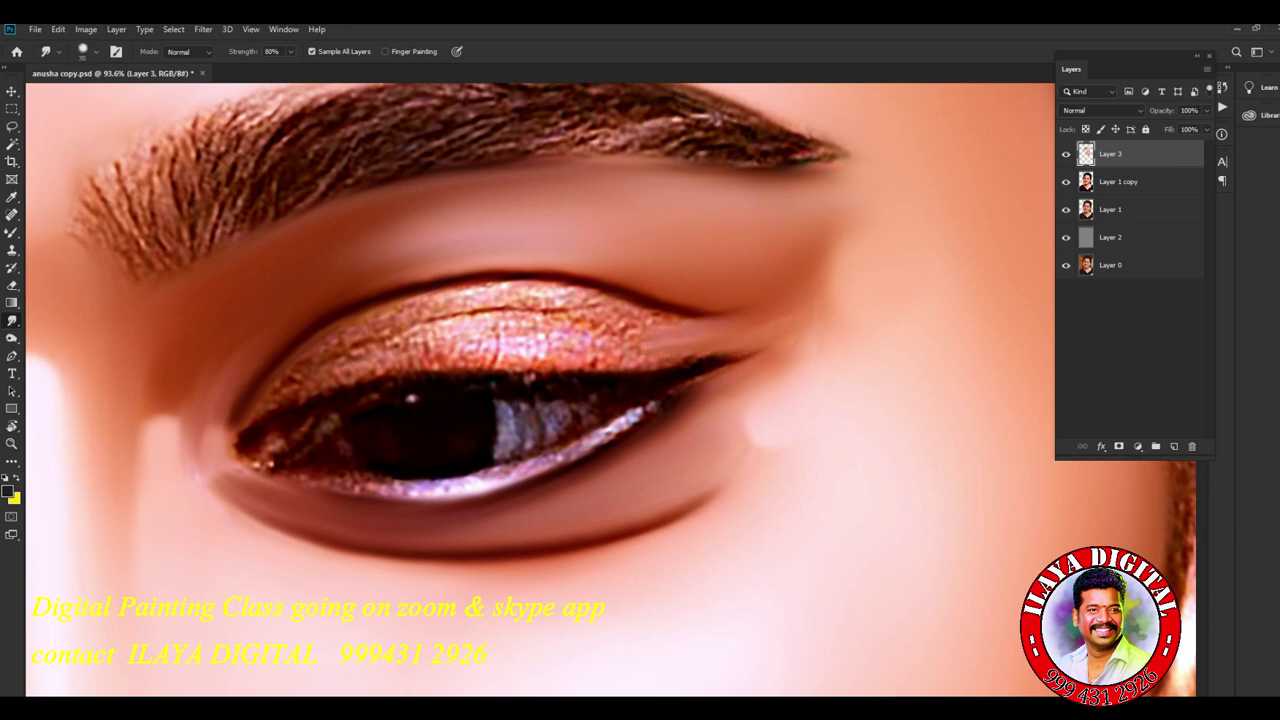
mouse_move(420, 335)
mouse_down()
mouse_move(550, 325)
mouse_move(440, 350)
mouse_move(520, 360)
mouse_move(600, 350)
mouse_move(600, 325)
mouse_move(635, 335)
mouse_move(575, 340)
mouse_up()
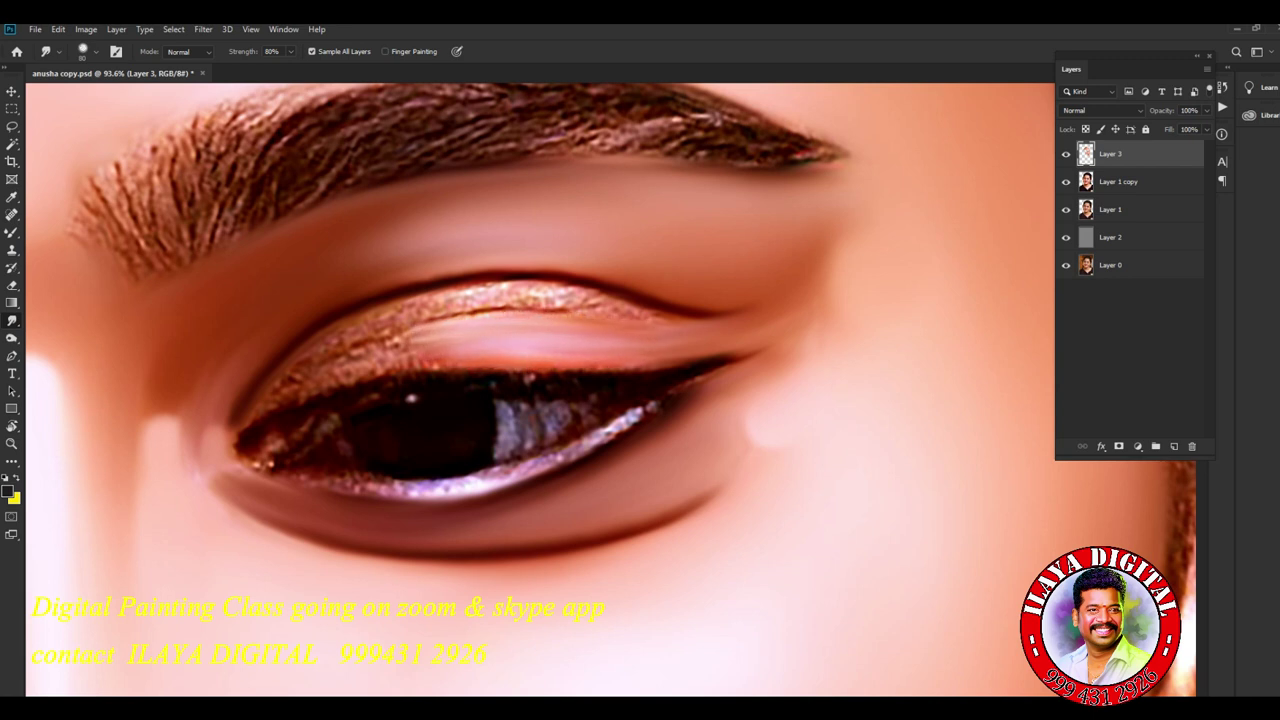
mouse_move(450, 348)
mouse_down()
mouse_move(430, 320)
mouse_move(465, 315)
mouse_move(410, 344)
mouse_move(345, 345)
mouse_move(278, 392)
mouse_move(455, 355)
mouse_up()
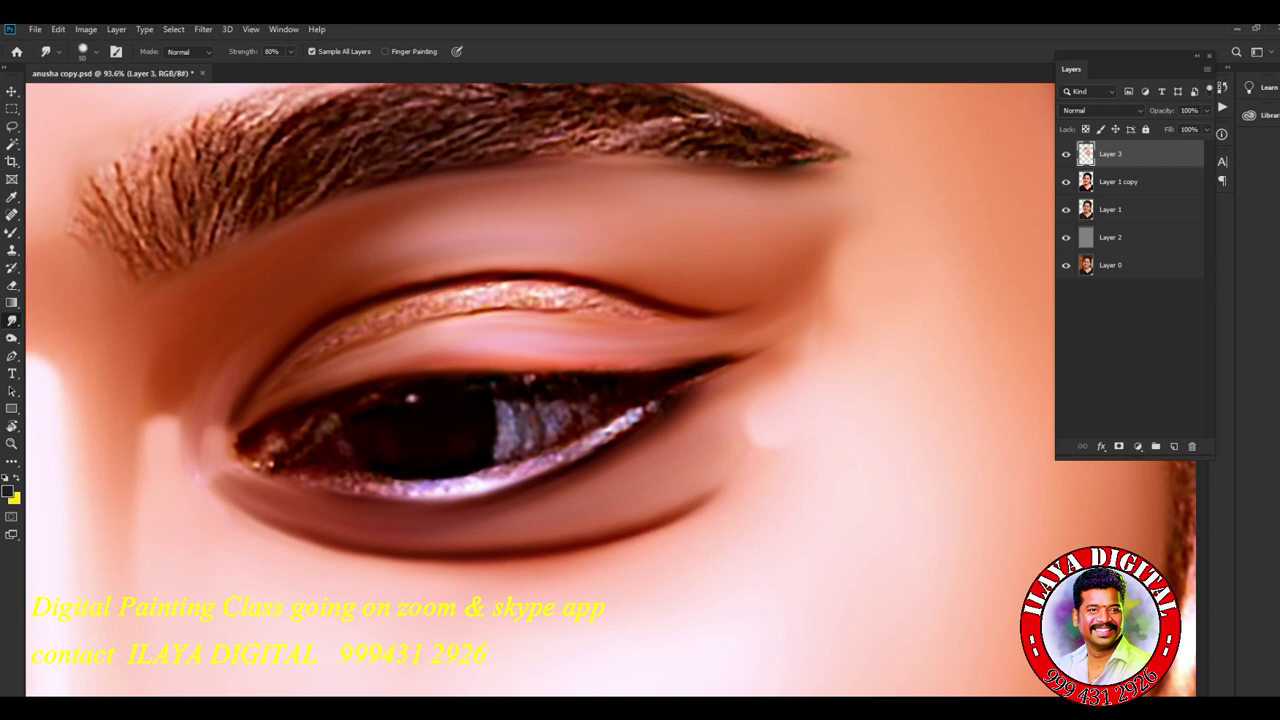
drag(448, 298, 686, 316)
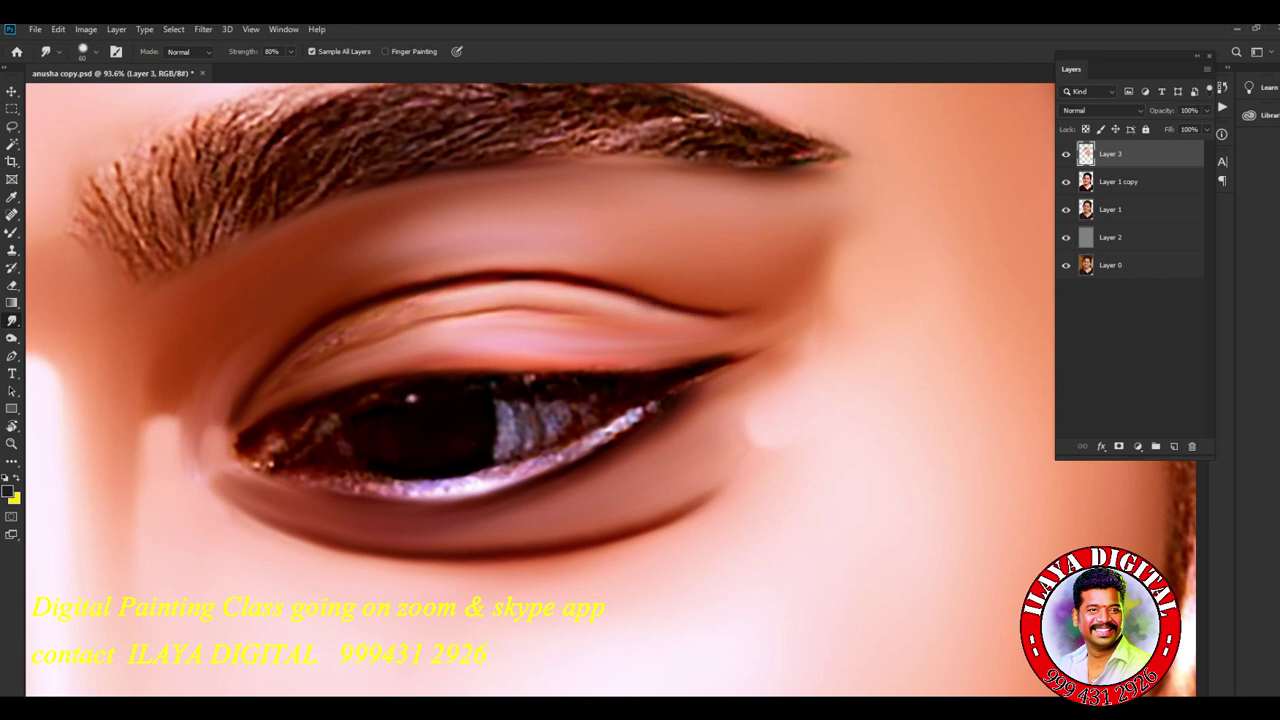
drag(332, 338, 428, 303)
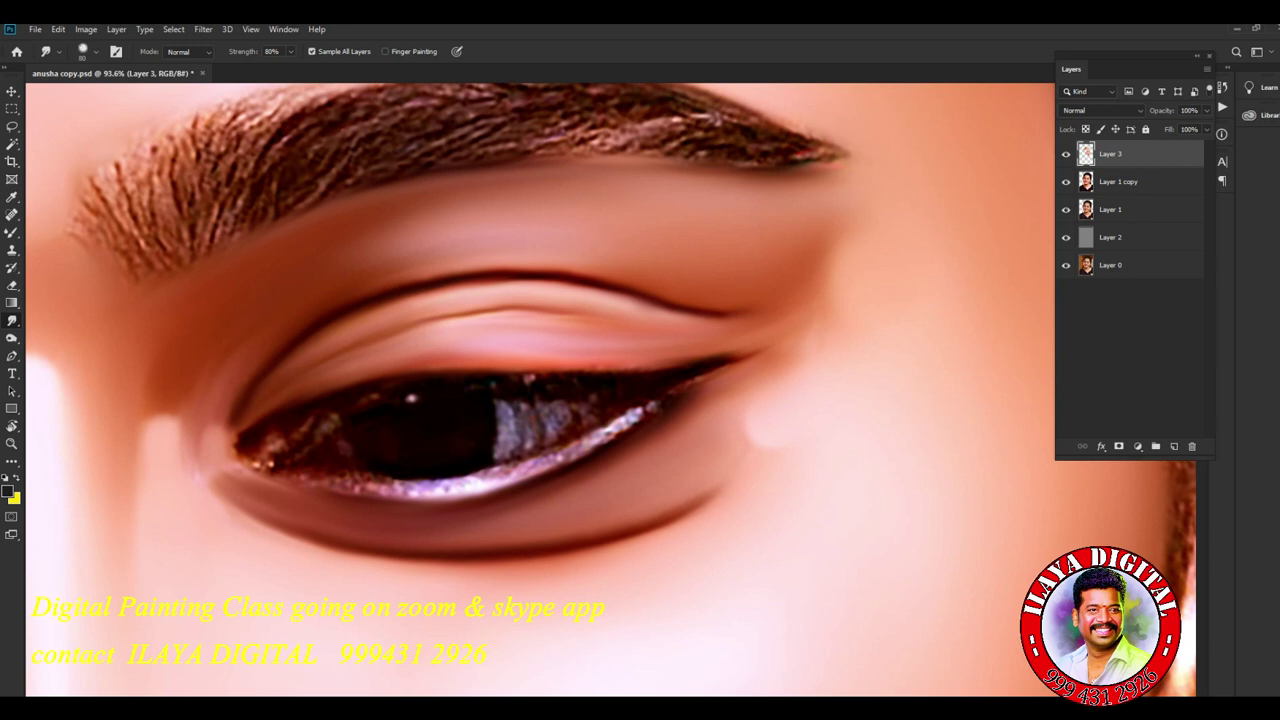
- Tilt the canvas view to about -30° and zoom into the eye, back on Smudge
key(r)
drag(700, 330, 630, 280)
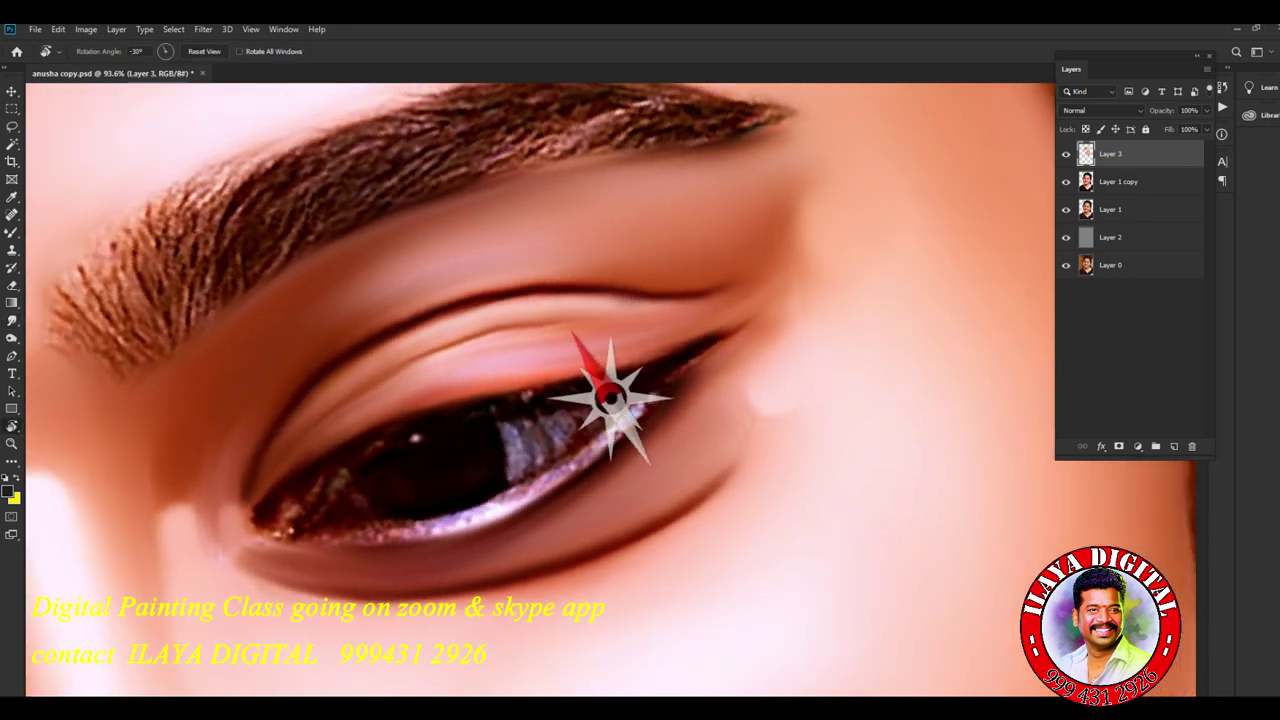
scroll(300, 460, up, 5)
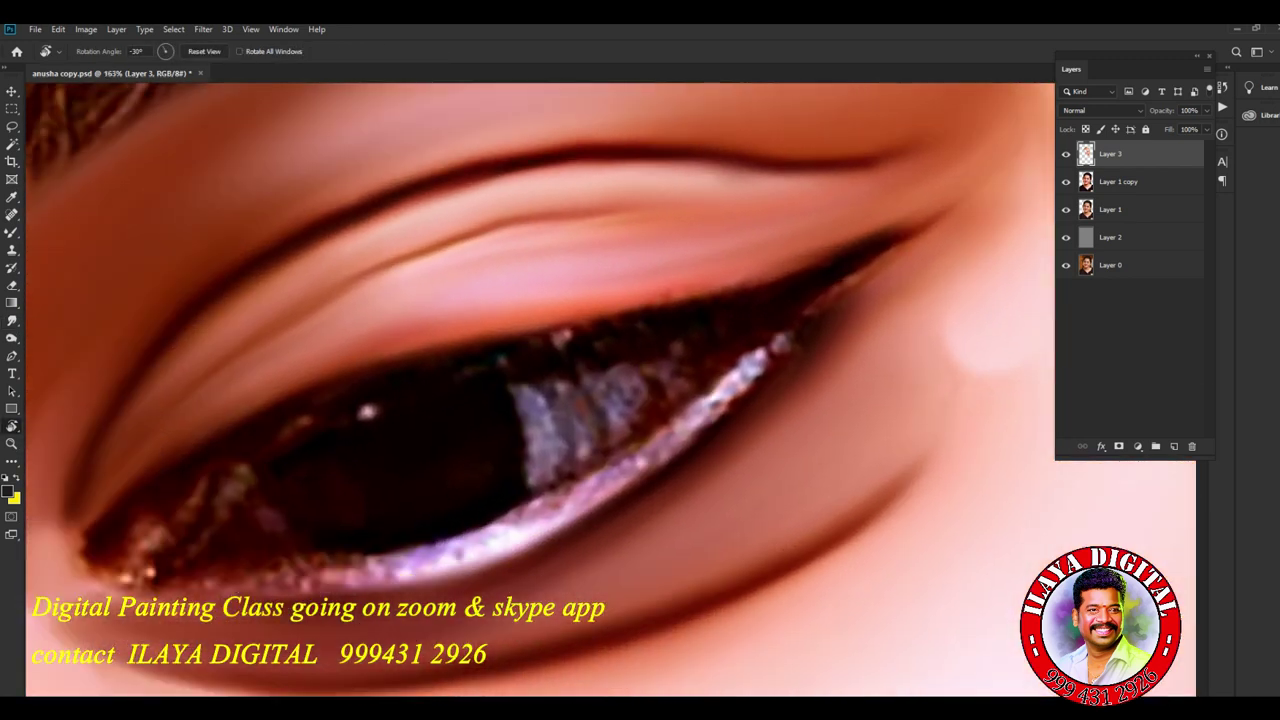
scroll(830, 400, down, 1)
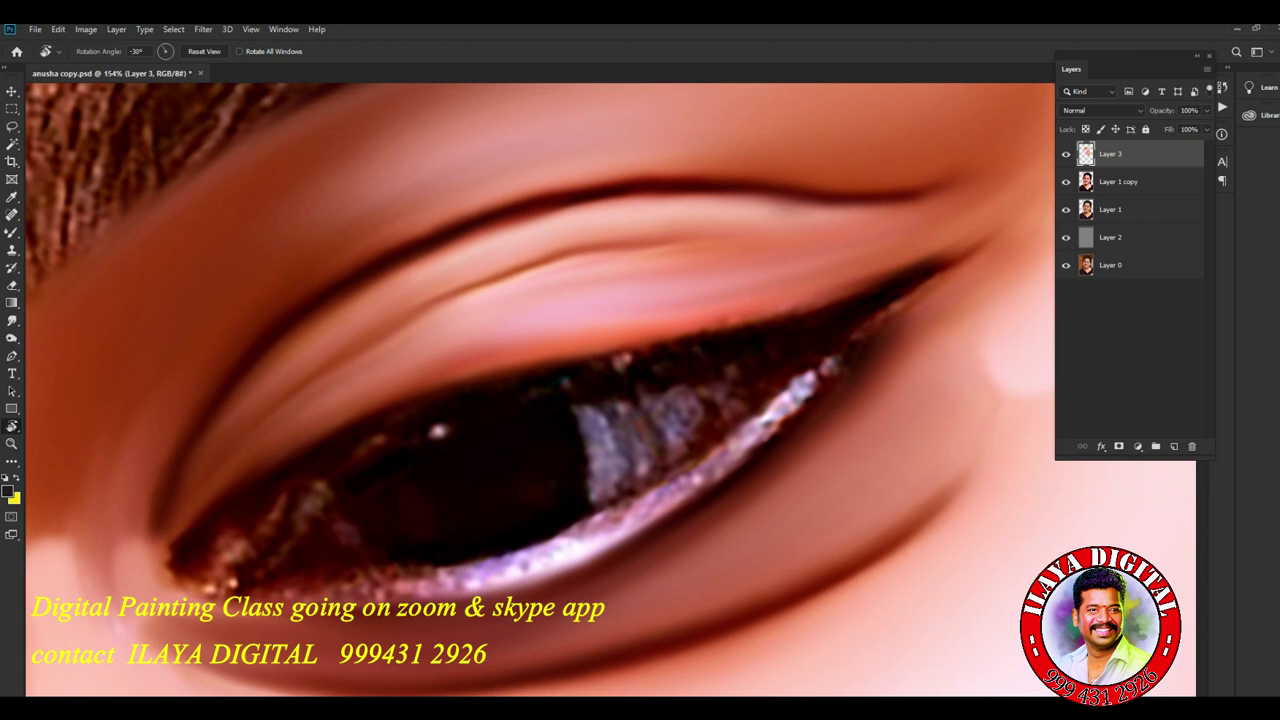
key(r)
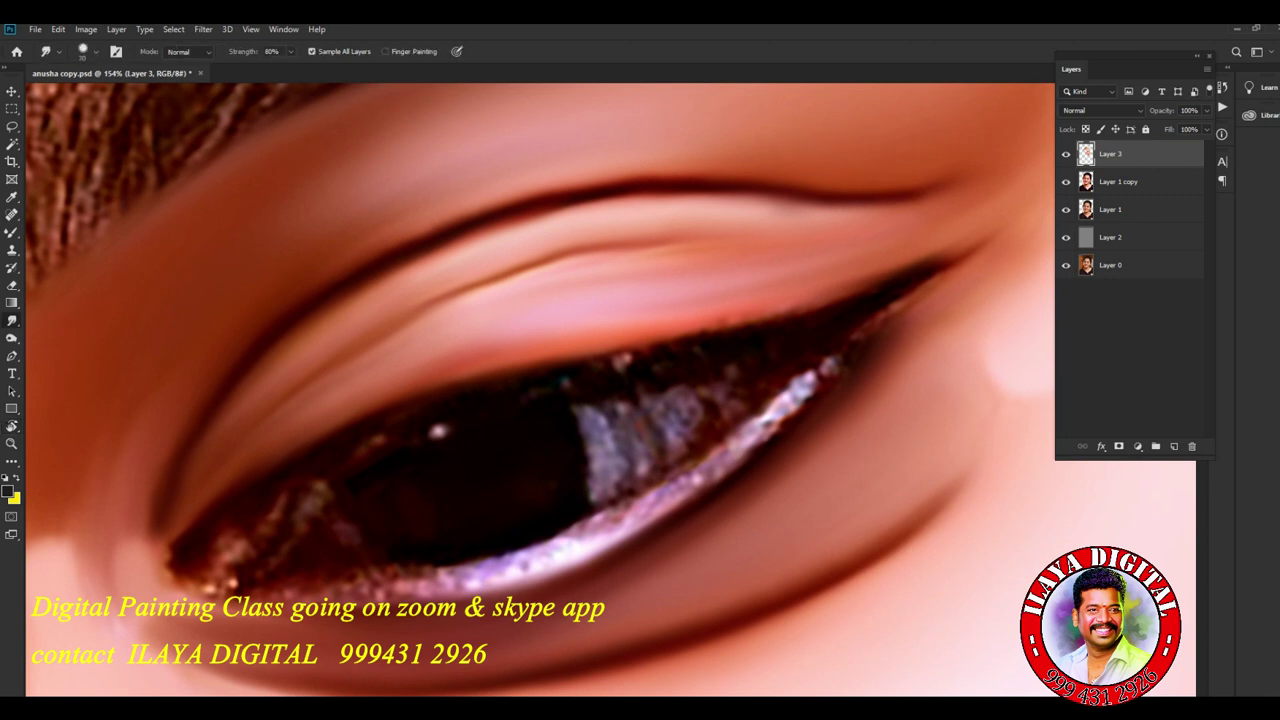
- Smooth the upper eyelid, crease highlight and dark upper lash line toward the outer corner
drag(178, 378, 212, 368)
drag(395, 165, 348, 202)
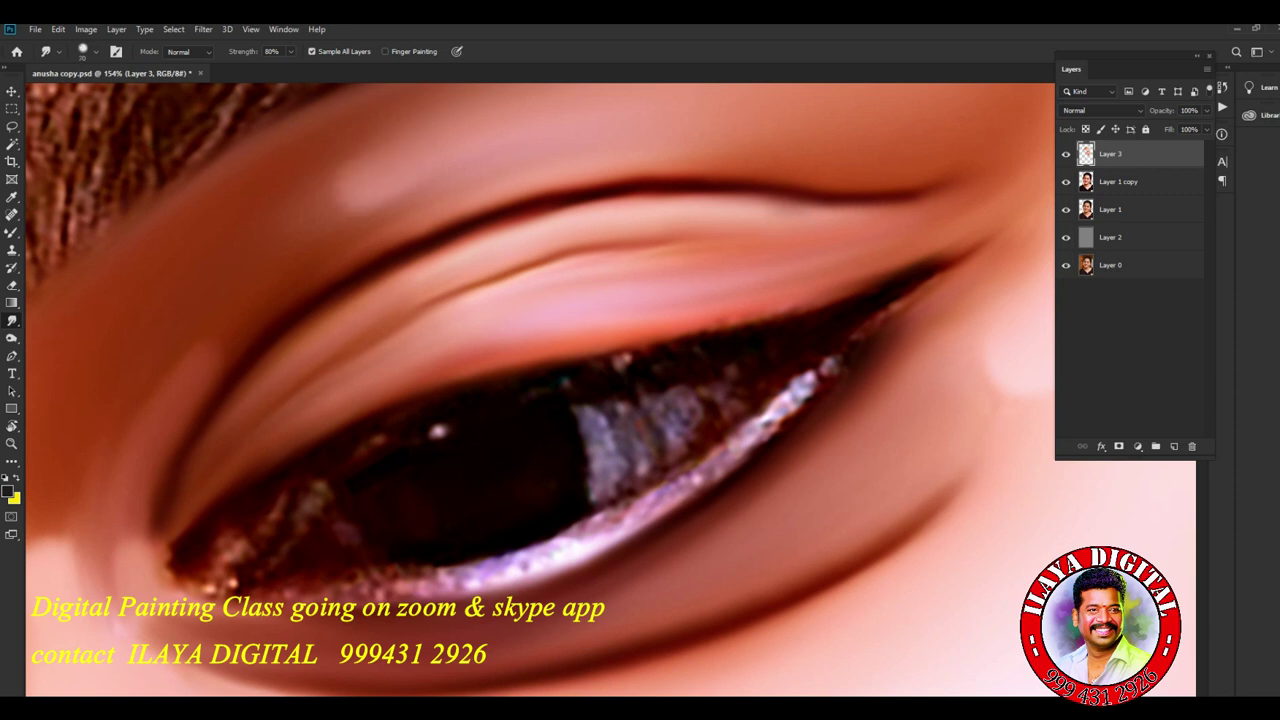
drag(370, 315, 480, 290)
mouse_move(395, 290)
mouse_down()
mouse_move(615, 205)
mouse_move(950, 215)
mouse_up()
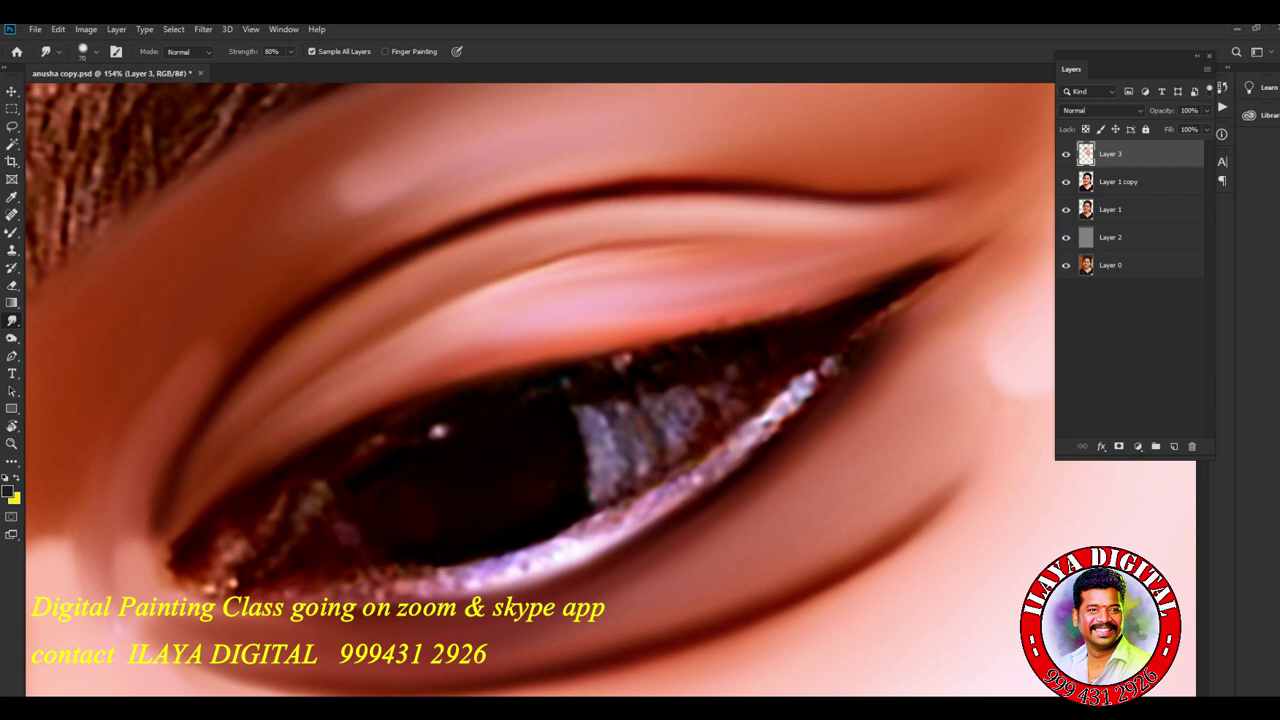
mouse_move(350, 380)
mouse_down()
mouse_move(500, 290)
mouse_move(445, 335)
mouse_up()
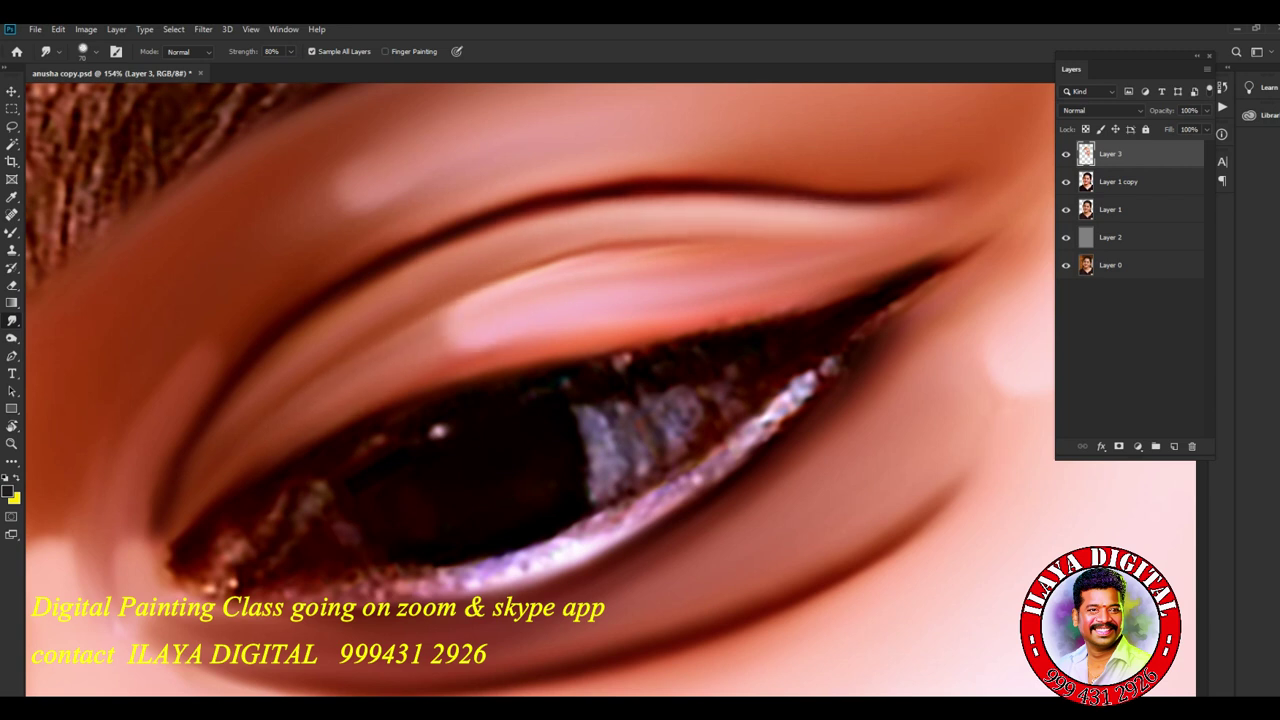
mouse_move(612, 280)
mouse_down()
mouse_move(675, 262)
mouse_move(898, 246)
mouse_up()
drag(690, 325, 935, 258)
mouse_move(850, 285)
mouse_down()
mouse_move(940, 262)
mouse_move(598, 320)
mouse_up()
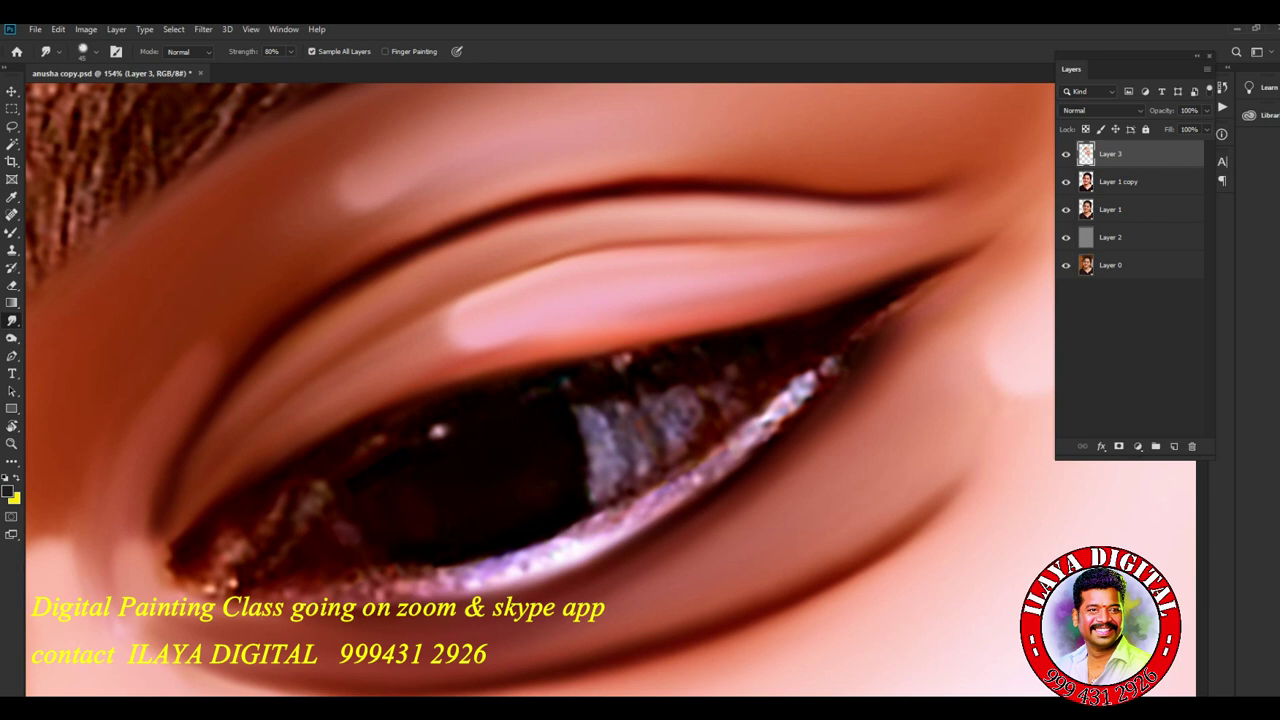
- Blend the inner eye corner, lower-left lid edge and small dark patches in the iris
mouse_move(150, 536)
mouse_down()
mouse_move(162, 576)
mouse_move(178, 550)
mouse_up()
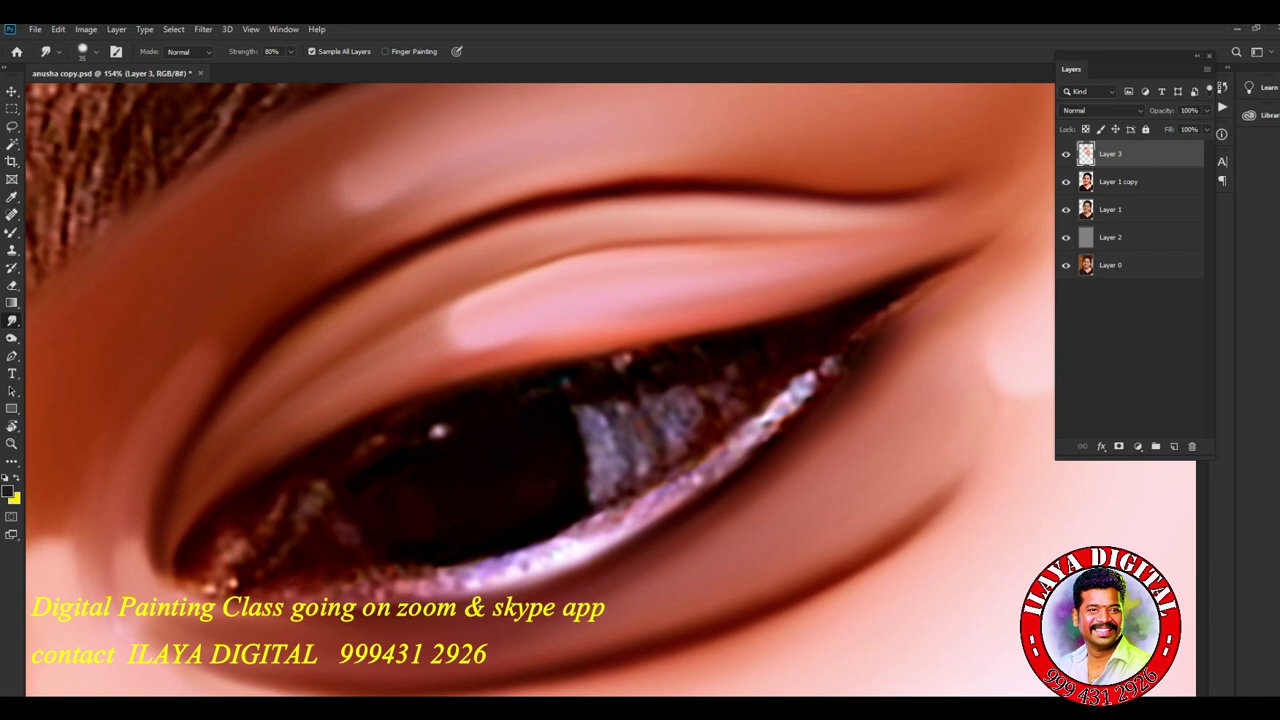
mouse_move(190, 576)
mouse_down()
mouse_move(245, 588)
mouse_move(298, 570)
mouse_up()
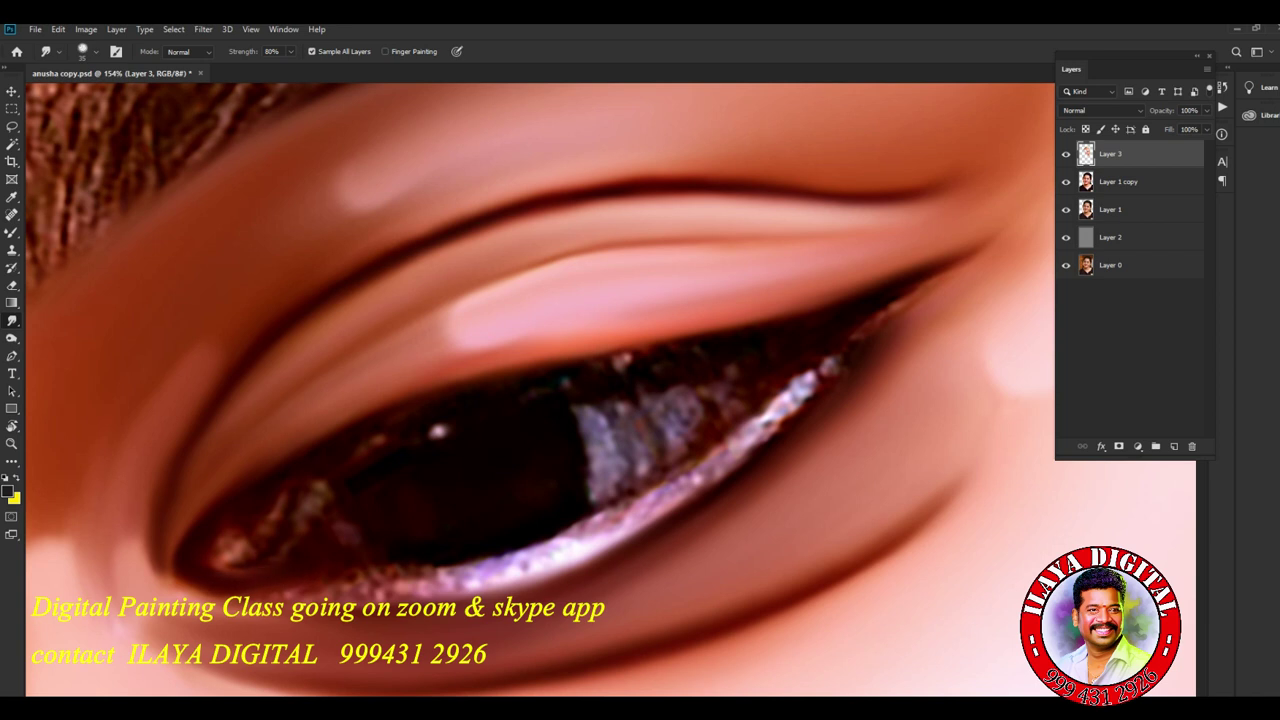
drag(354, 450, 366, 446)
drag(386, 404, 406, 400)
drag(368, 442, 384, 438)
- Clean up lash line specks, darken the lower lash line, and refine the lower-lid rim highlight
drag(560, 384, 654, 348)
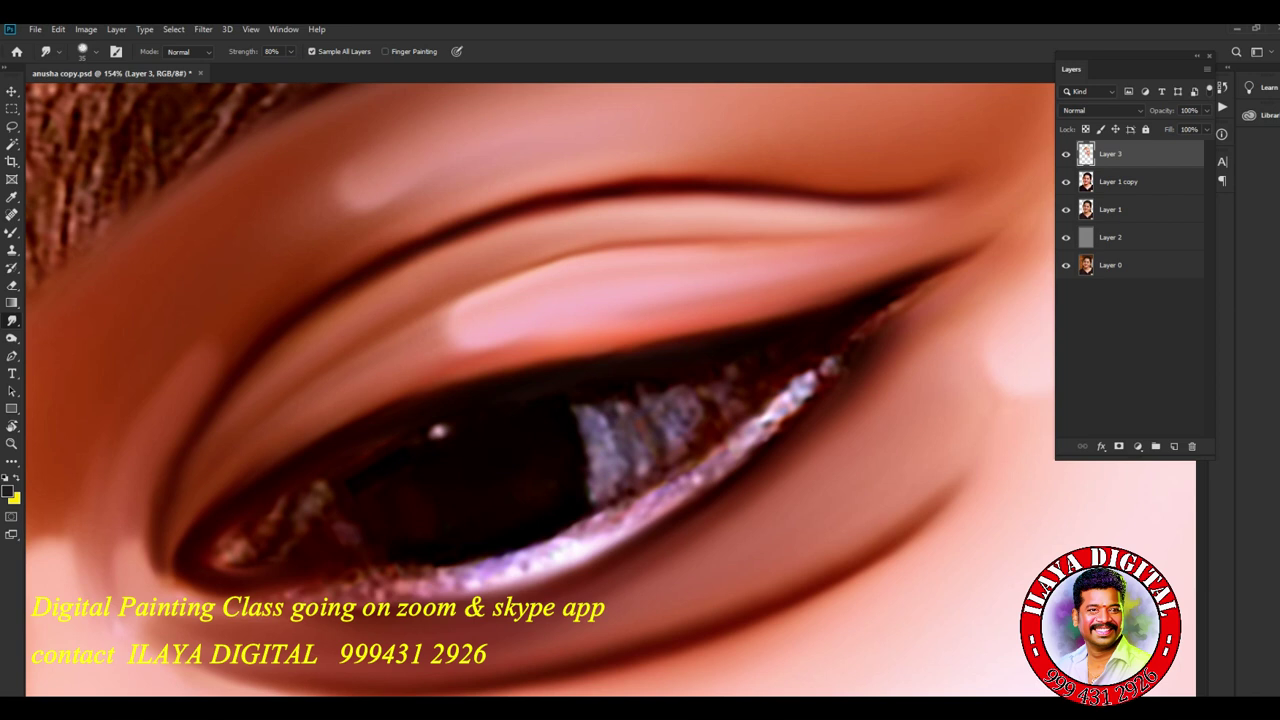
drag(896, 310, 924, 286)
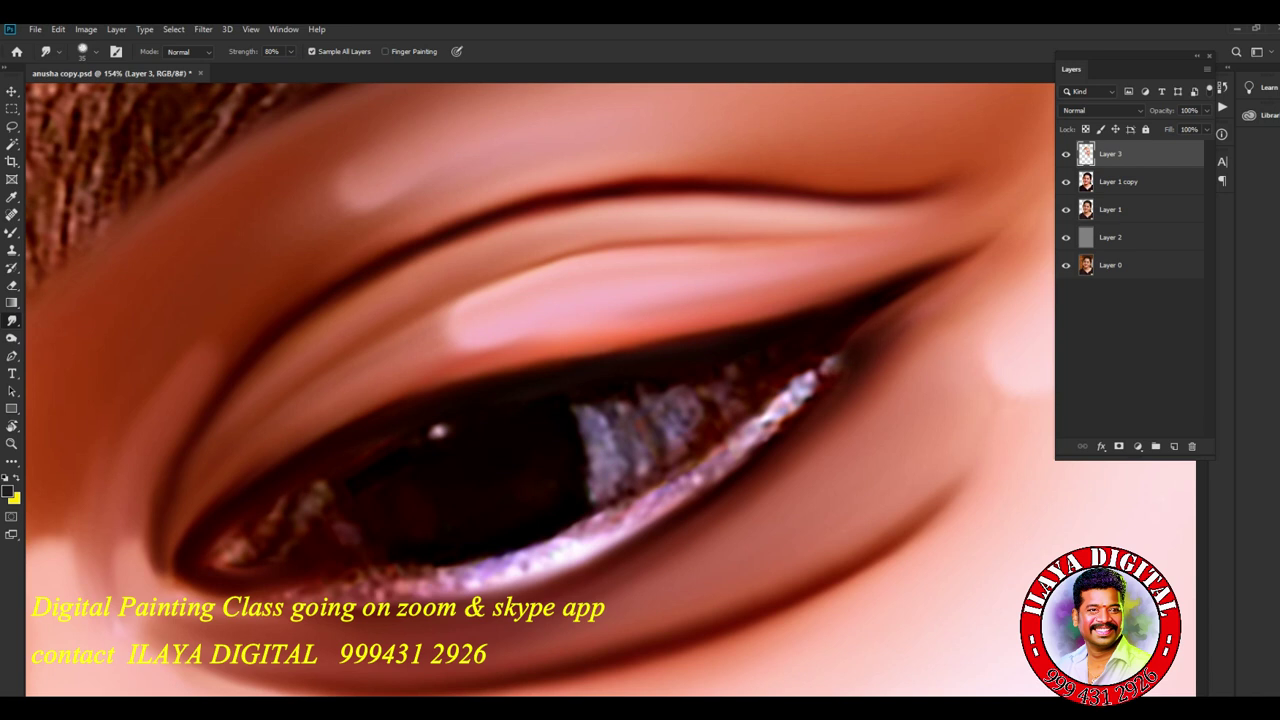
drag(530, 564, 390, 590)
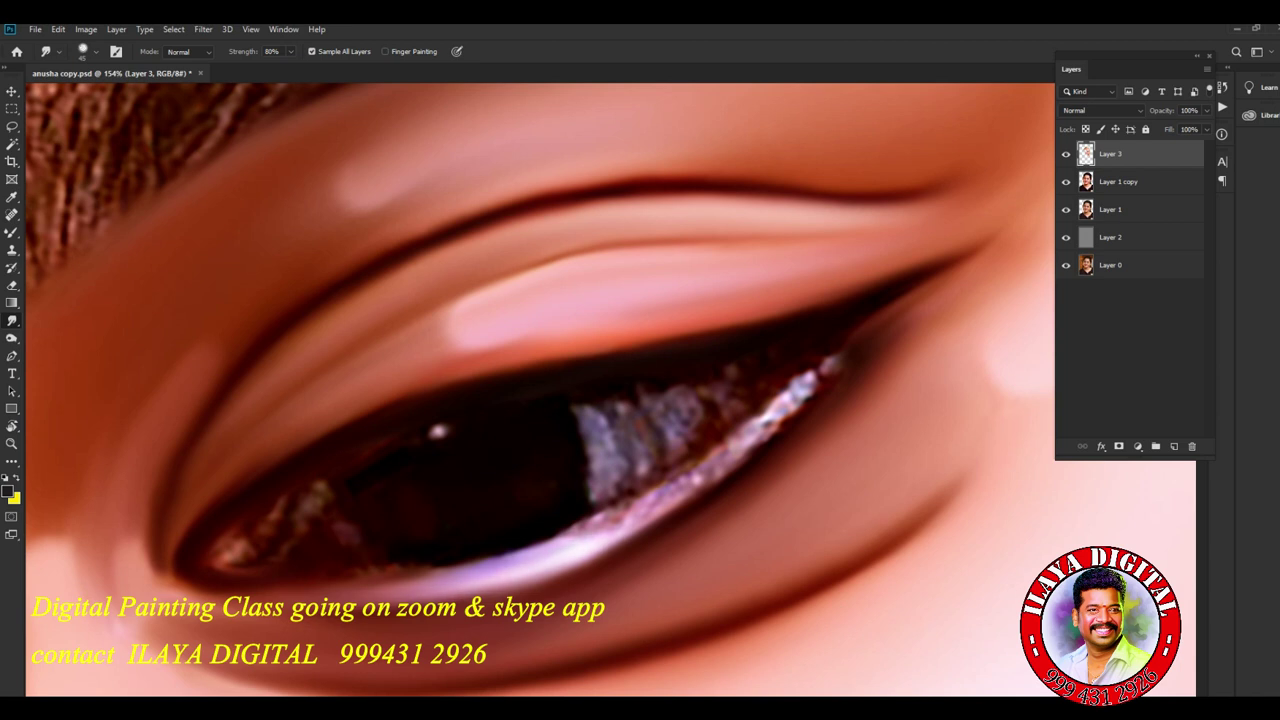
mouse_move(595, 530)
mouse_down()
mouse_move(760, 440)
mouse_move(845, 352)
mouse_move(790, 410)
mouse_up()
drag(700, 487, 610, 543)
mouse_move(750, 424)
mouse_down()
mouse_move(600, 534)
mouse_move(540, 542)
mouse_up()
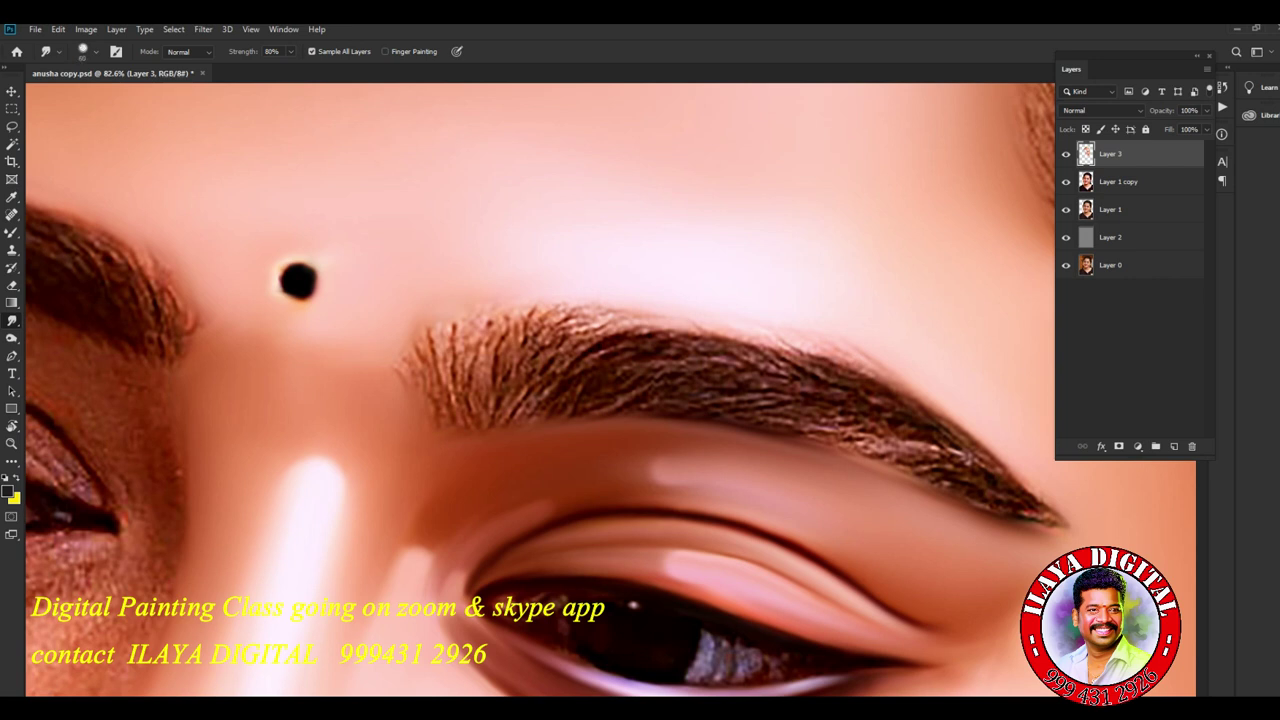
- Pull the inner eyebrow hairs into soft upward painted strokes
drag(402, 371, 438, 409)
mouse_move(425, 318)
mouse_down()
mouse_move(422, 360)
mouse_move(444, 392)
mouse_move(446, 318)
mouse_up()
mouse_move(474, 386)
mouse_down()
mouse_move(512, 308)
mouse_move(546, 304)
mouse_up()
mouse_move(470, 356)
mouse_down()
mouse_move(462, 328)
mouse_move(522, 328)
mouse_up()
drag(510, 380, 598, 306)
drag(570, 372, 606, 304)
drag(580, 350, 675, 324)
- Smooth the middle and outer eyebrow hairs and round off the bindi dot between the brows
mouse_move(625, 372)
mouse_down()
mouse_move(700, 334)
mouse_move(745, 356)
mouse_up()
drag(655, 404, 795, 368)
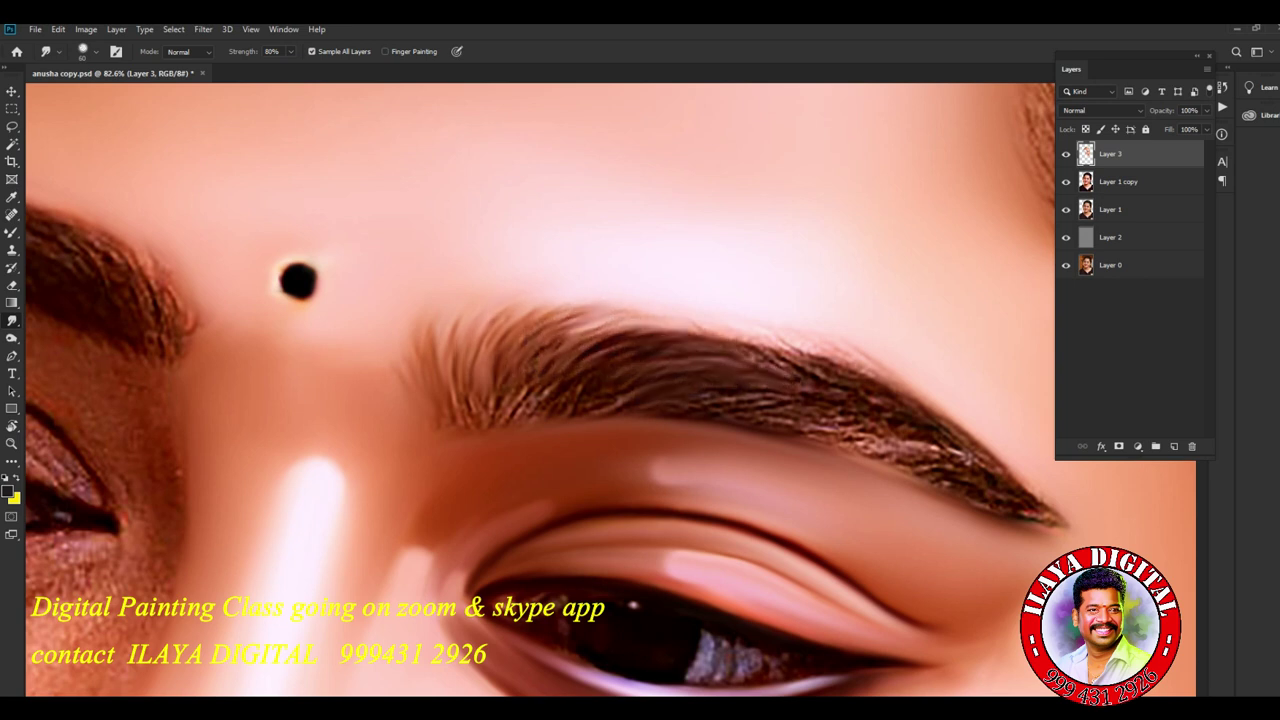
drag(718, 415, 795, 392)
mouse_move(776, 440)
mouse_down()
mouse_move(858, 424)
mouse_move(964, 492)
mouse_move(1048, 524)
mouse_up()
drag(850, 395, 945, 435)
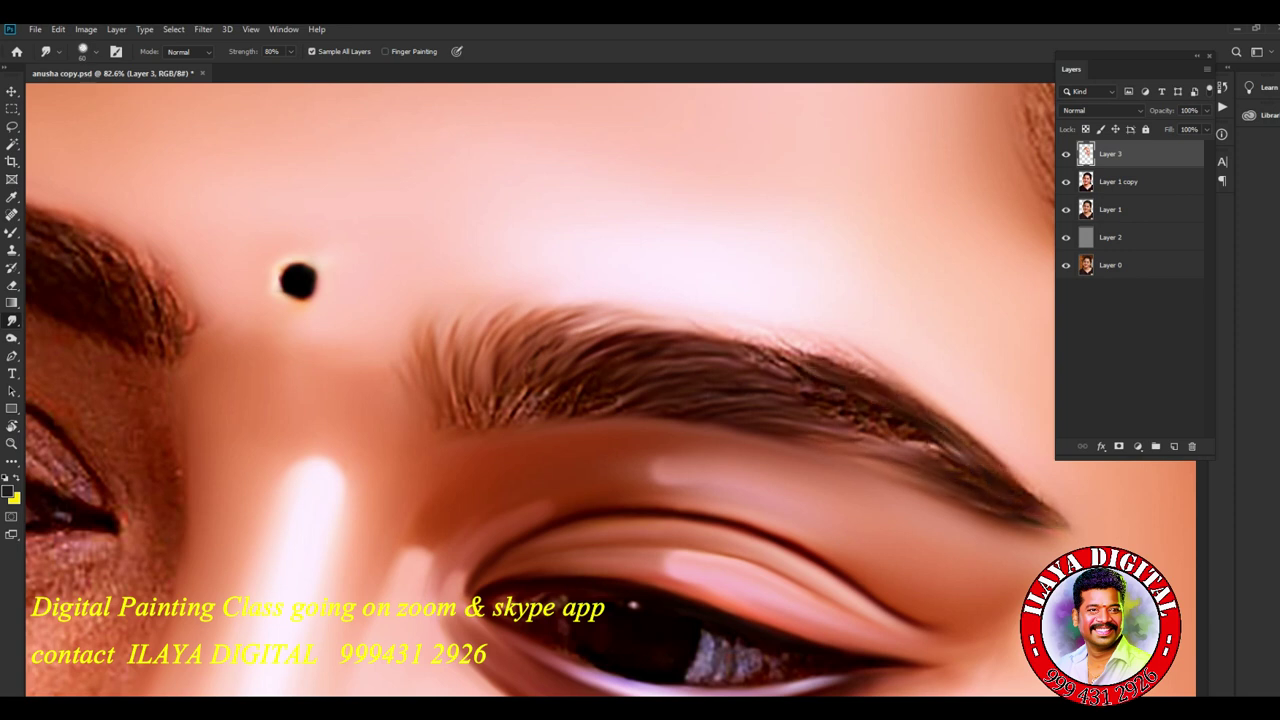
mouse_move(768, 346)
mouse_down()
mouse_move(845, 368)
mouse_move(890, 422)
mouse_move(950, 460)
mouse_up()
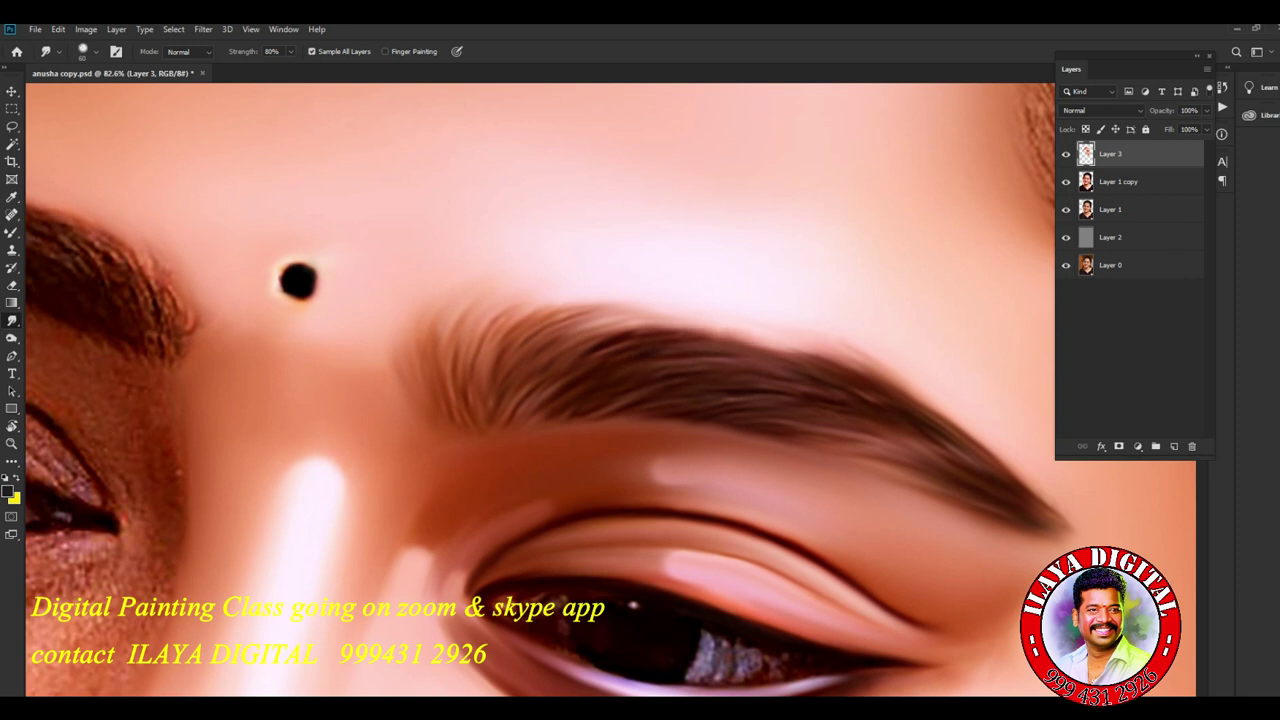
mouse_move(284, 278)
mouse_down()
mouse_move(310, 298)
mouse_move(296, 300)
mouse_move(296, 268)
mouse_move(290, 305)
mouse_move(310, 292)
mouse_up()
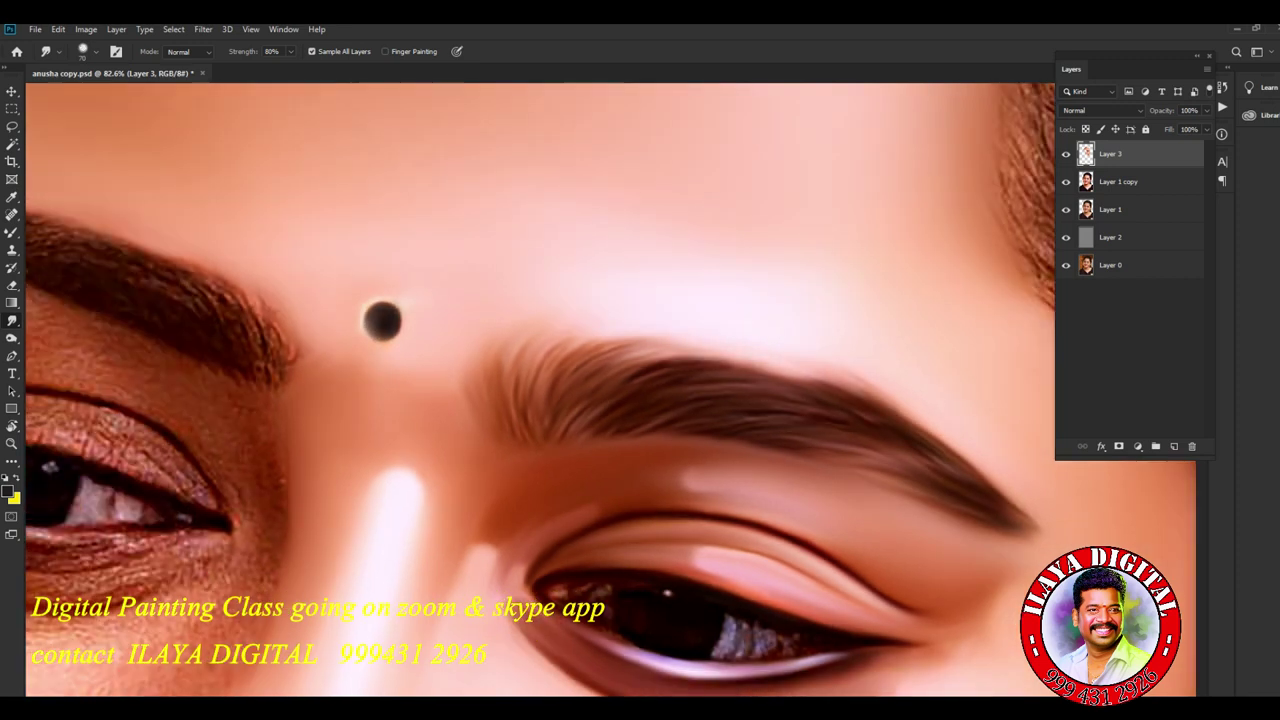
alt+scroll(540, 390, down, 5)
alt+scroll(540, 390, up, 2)
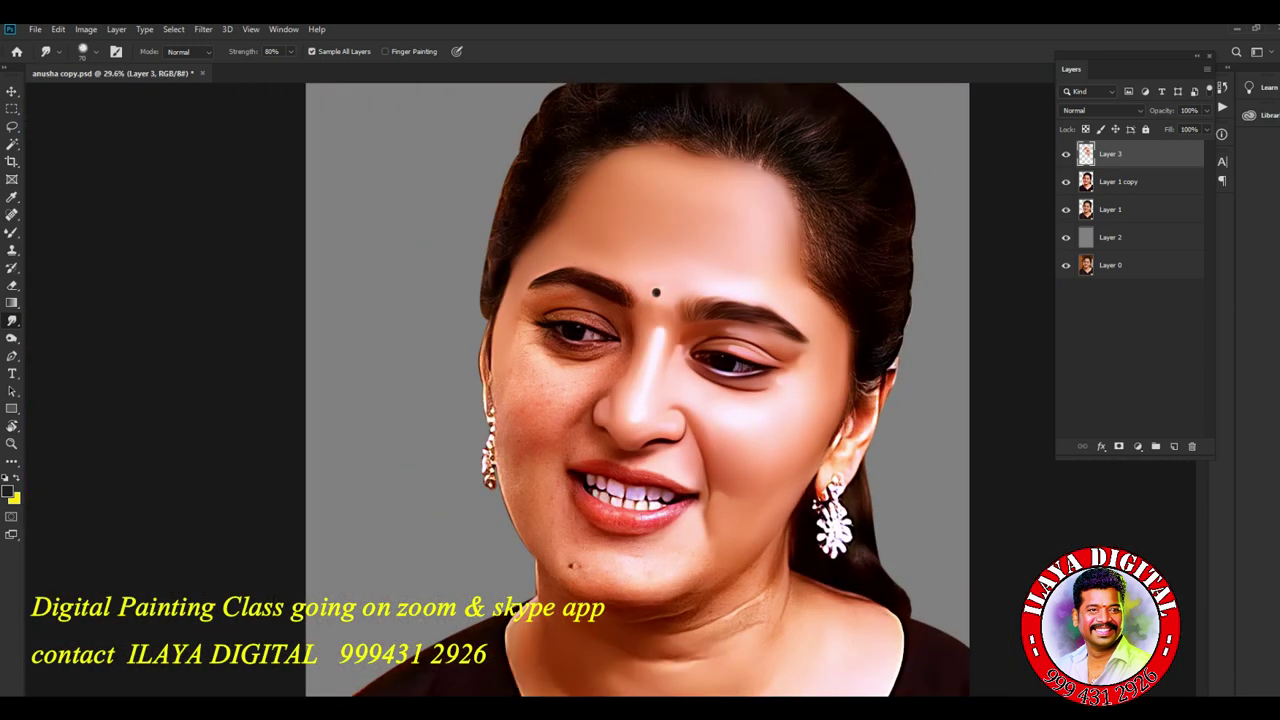
alt+scroll(884, 239, up, 3)
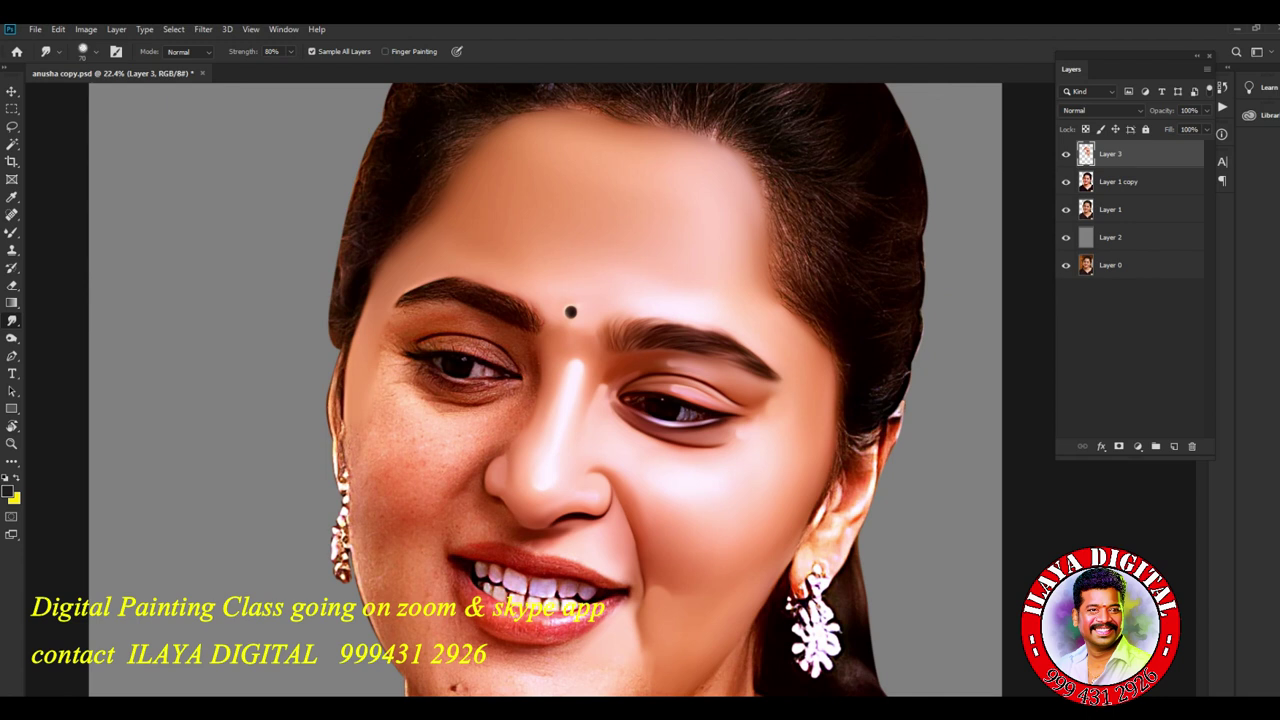
click(1065, 154)
click(1065, 181)
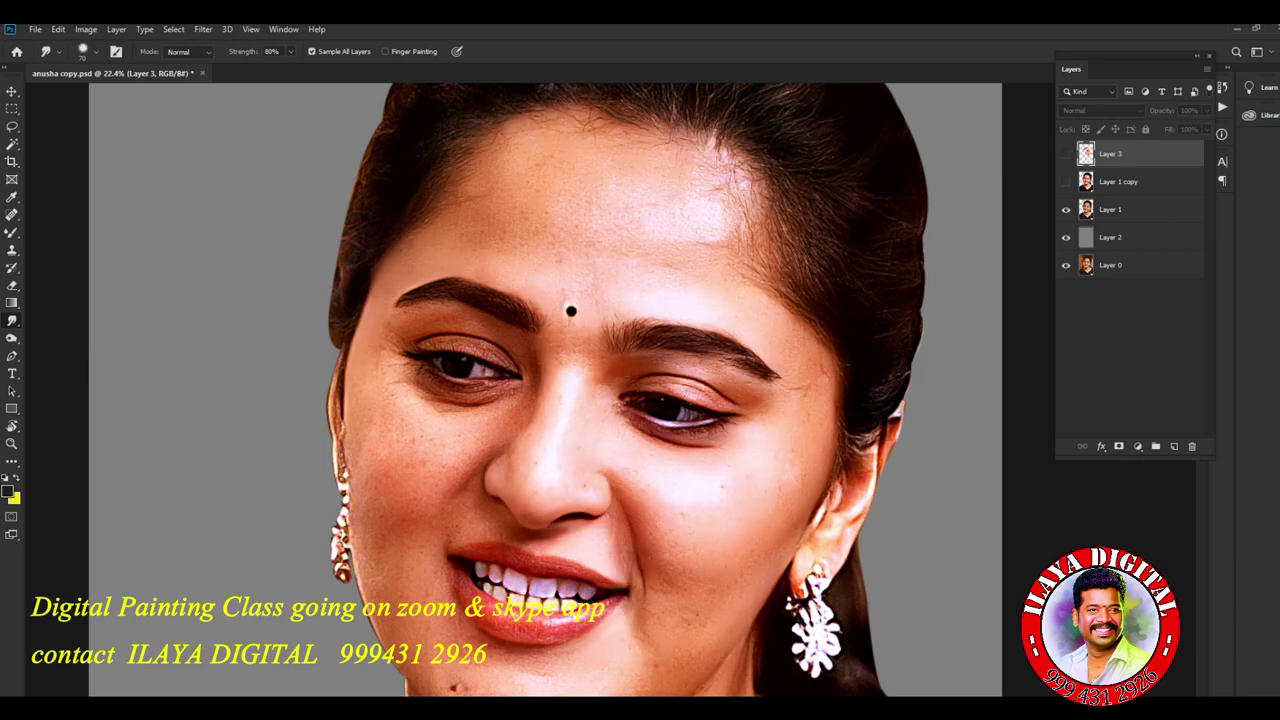
click(1065, 154)
click(1065, 154)
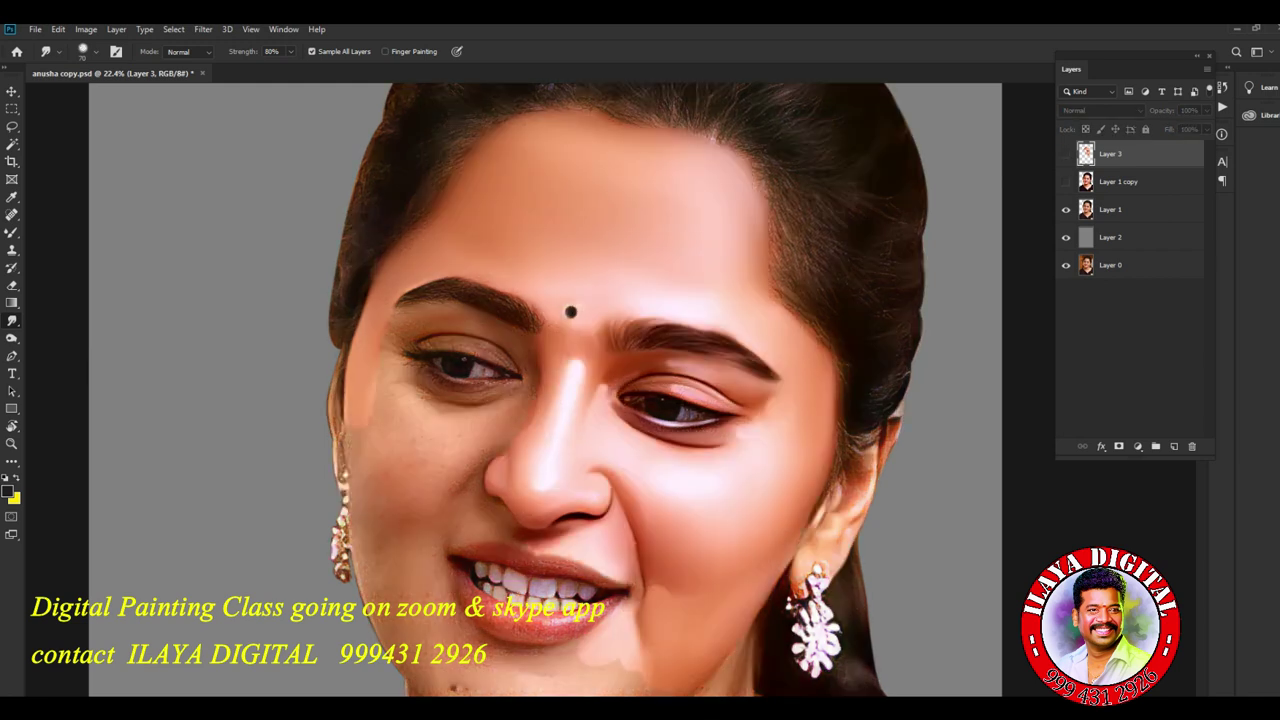
click(1065, 181)
click(1065, 154)
click(1065, 154)
click(1065, 154)
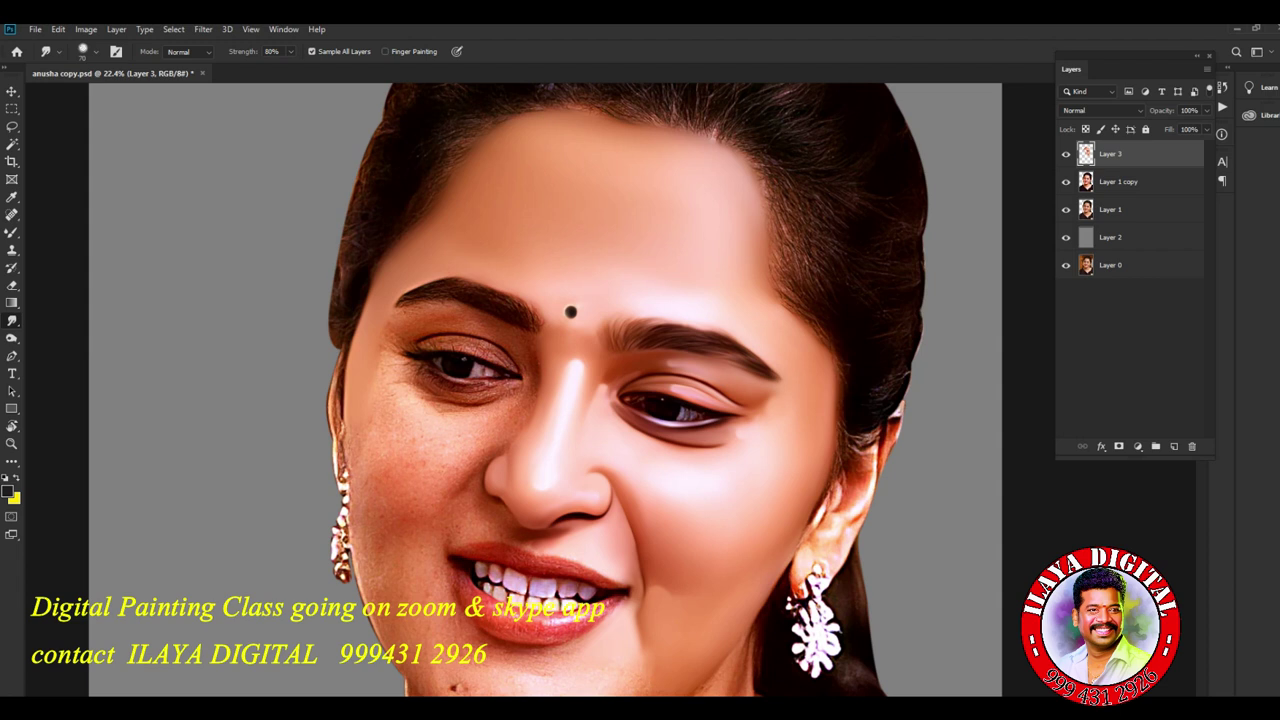
scroll(778, 398, up, 1)
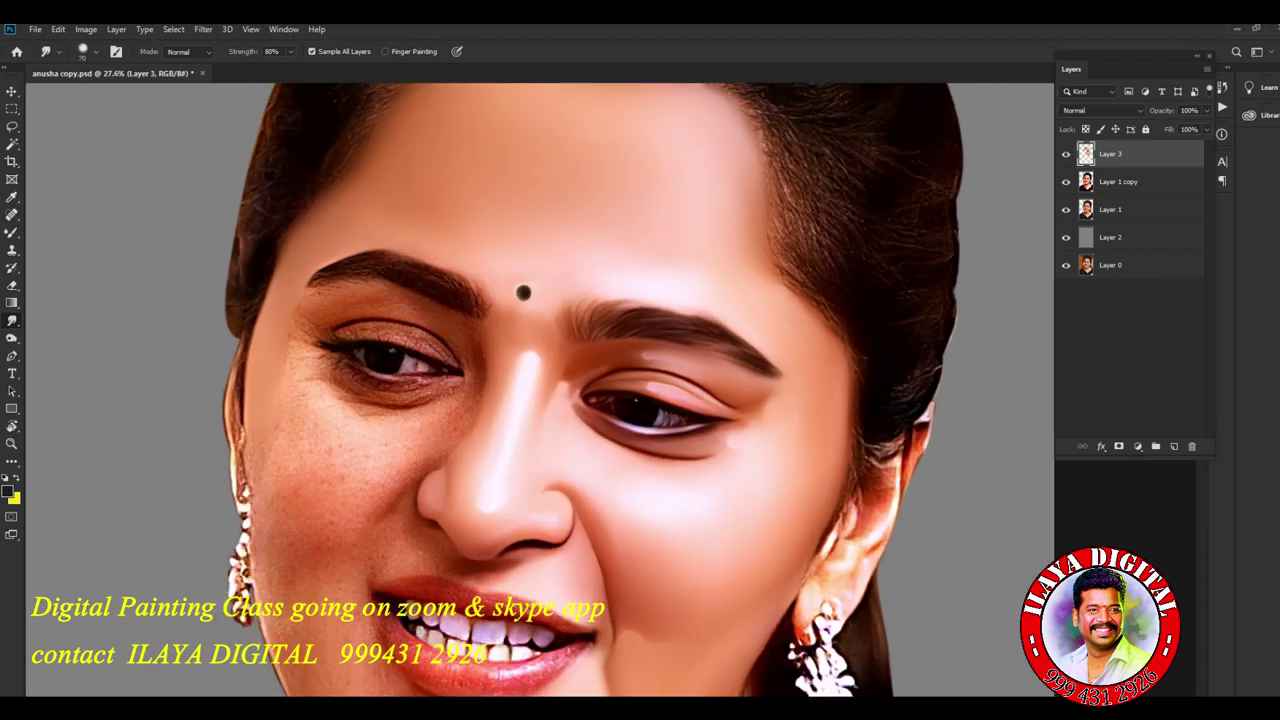
key(ctrl+b)
drag(820, 326, 857, 327)
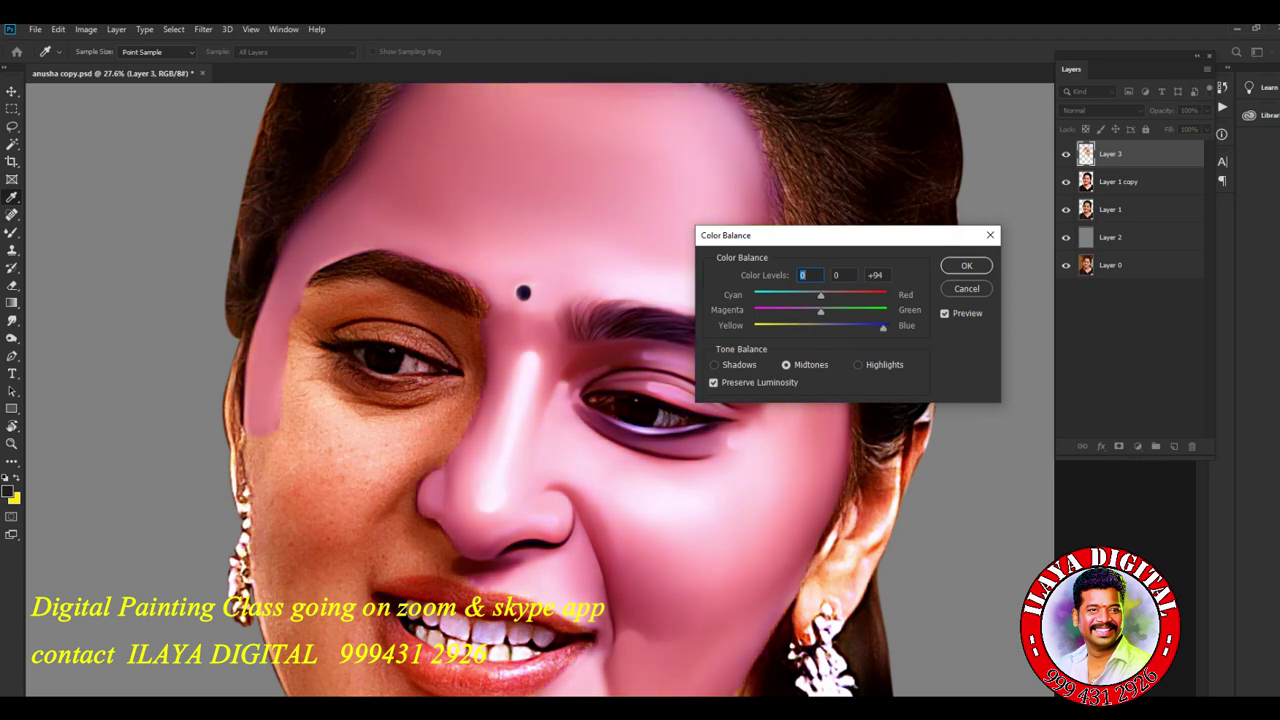
drag(857, 327, 822, 327)
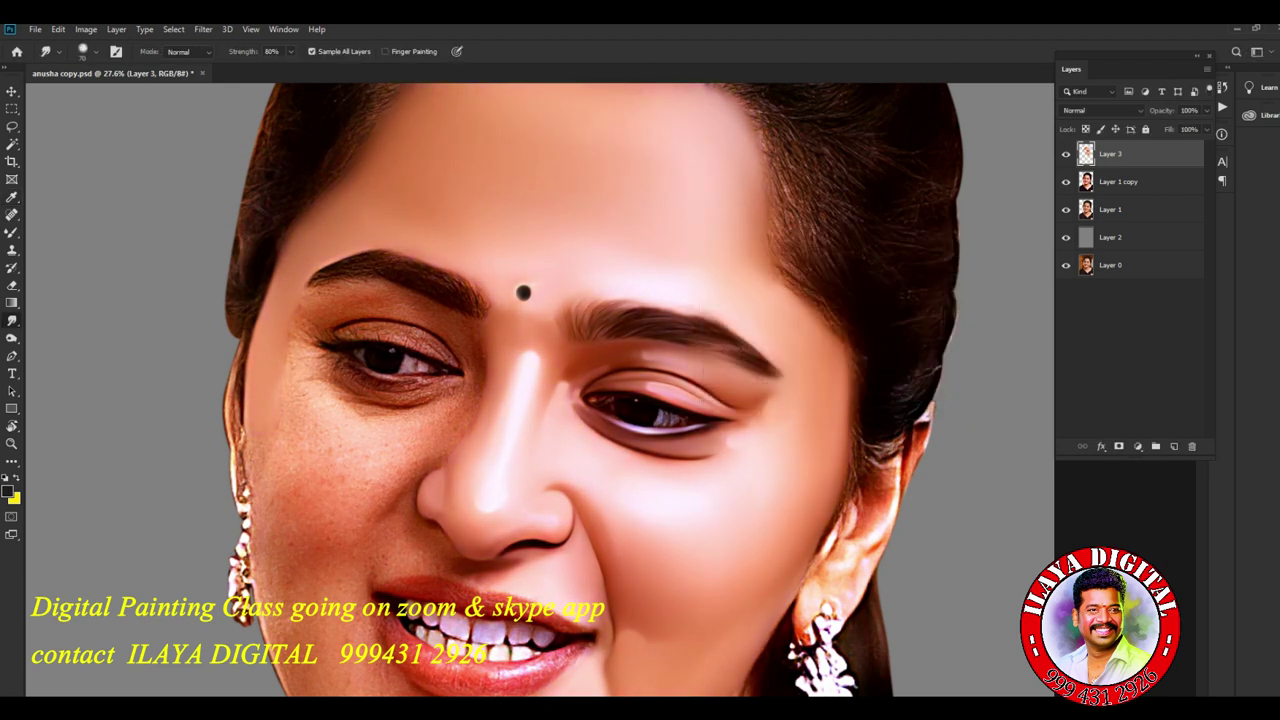